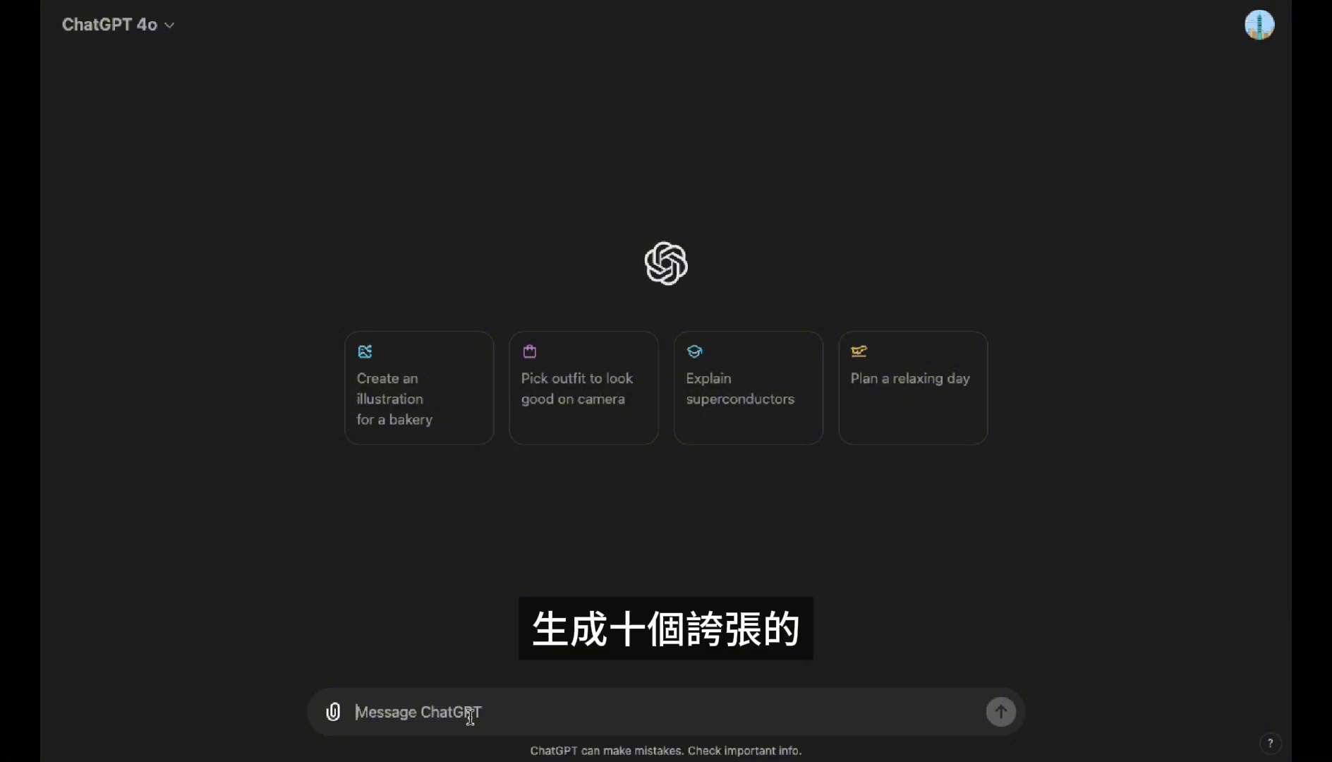
# Step: Ask in Chinese for ten exaggerated Halloween products with vivid ad slogans, using werewolf blood (狼人血) gathered at midnight on the 15th as example, and review the ideas
pyautogui.write('生成十個誇張的關於萬聖節的產品及廣告詞，內容越精彩越好。例如狼人血，每月十五午夜採集，威力驚人，後果自負')
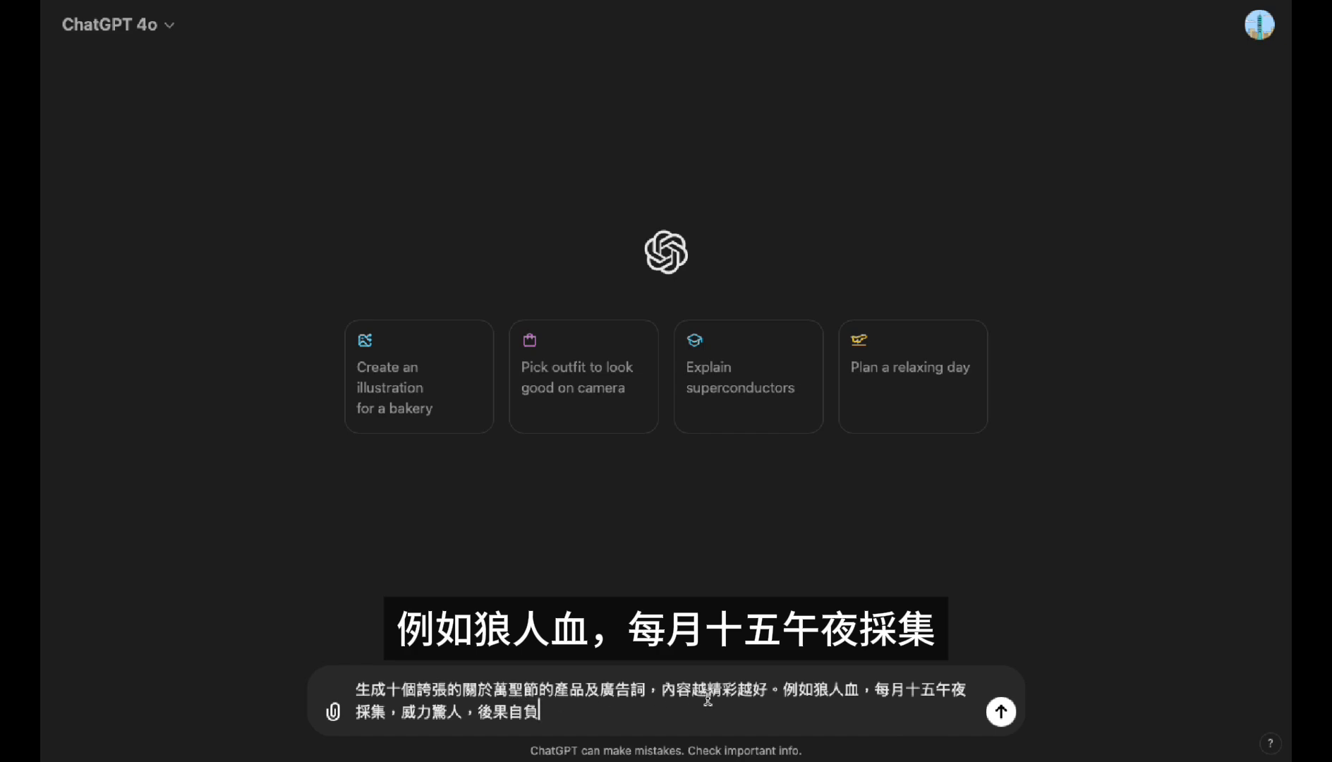
pyautogui.click(1001, 712)
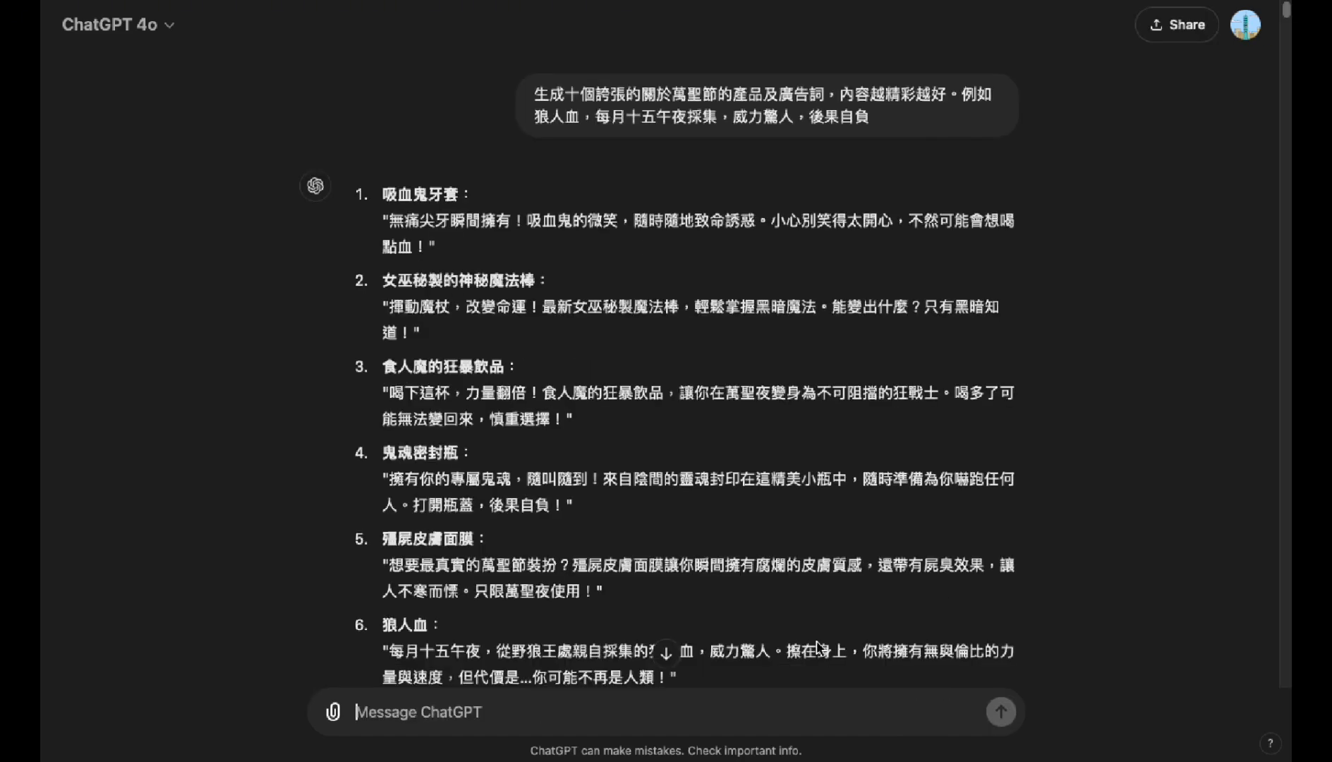
pyautogui.scroll(-4, 820, 648)
pyautogui.scroll(-3, 819, 648)
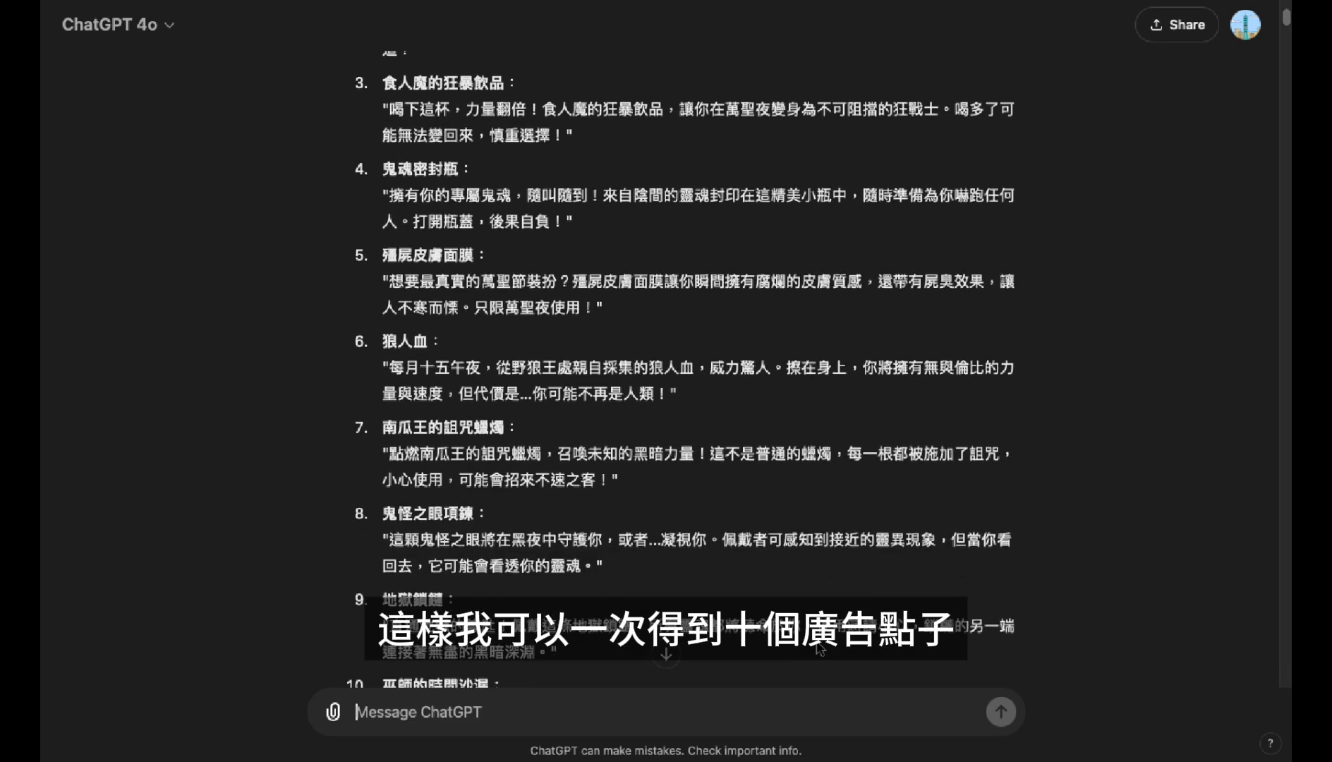
pyautogui.scroll(3, 714, 400)
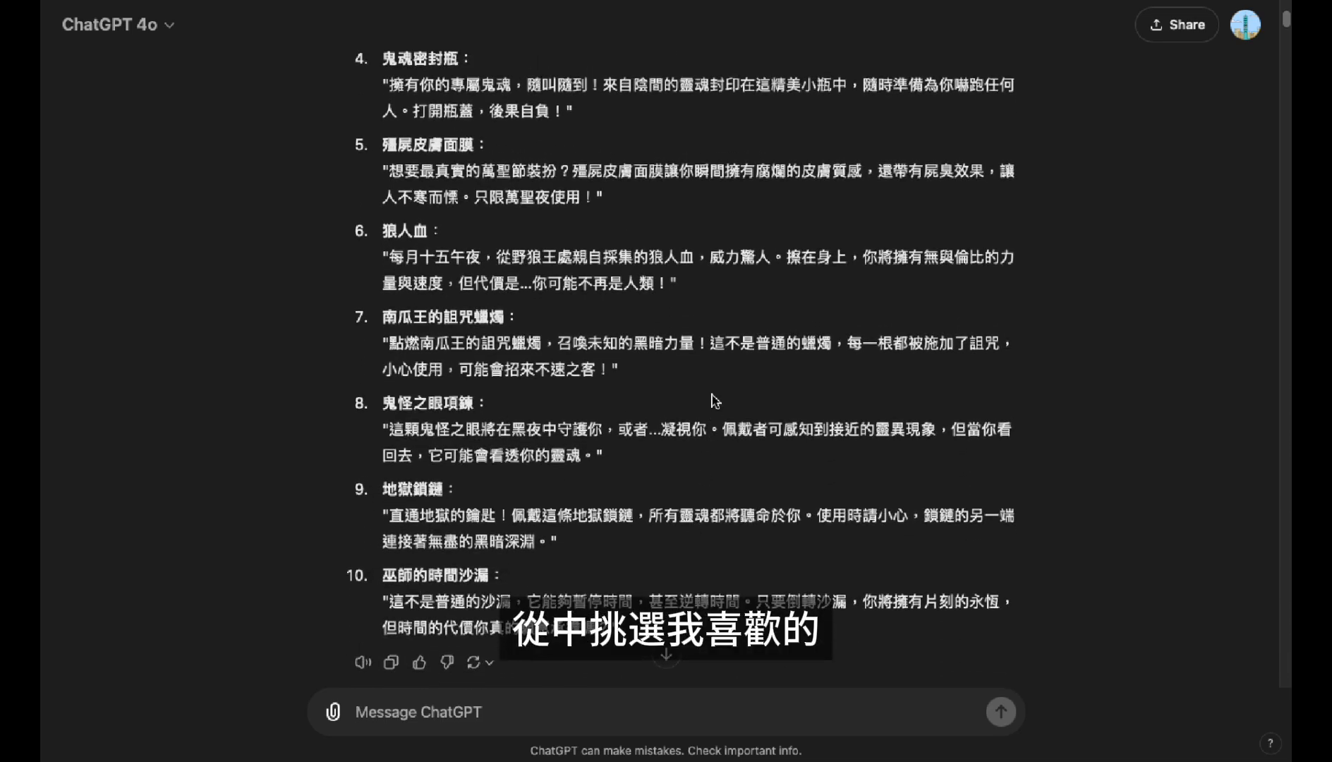
pyautogui.scroll(3, 714, 400)
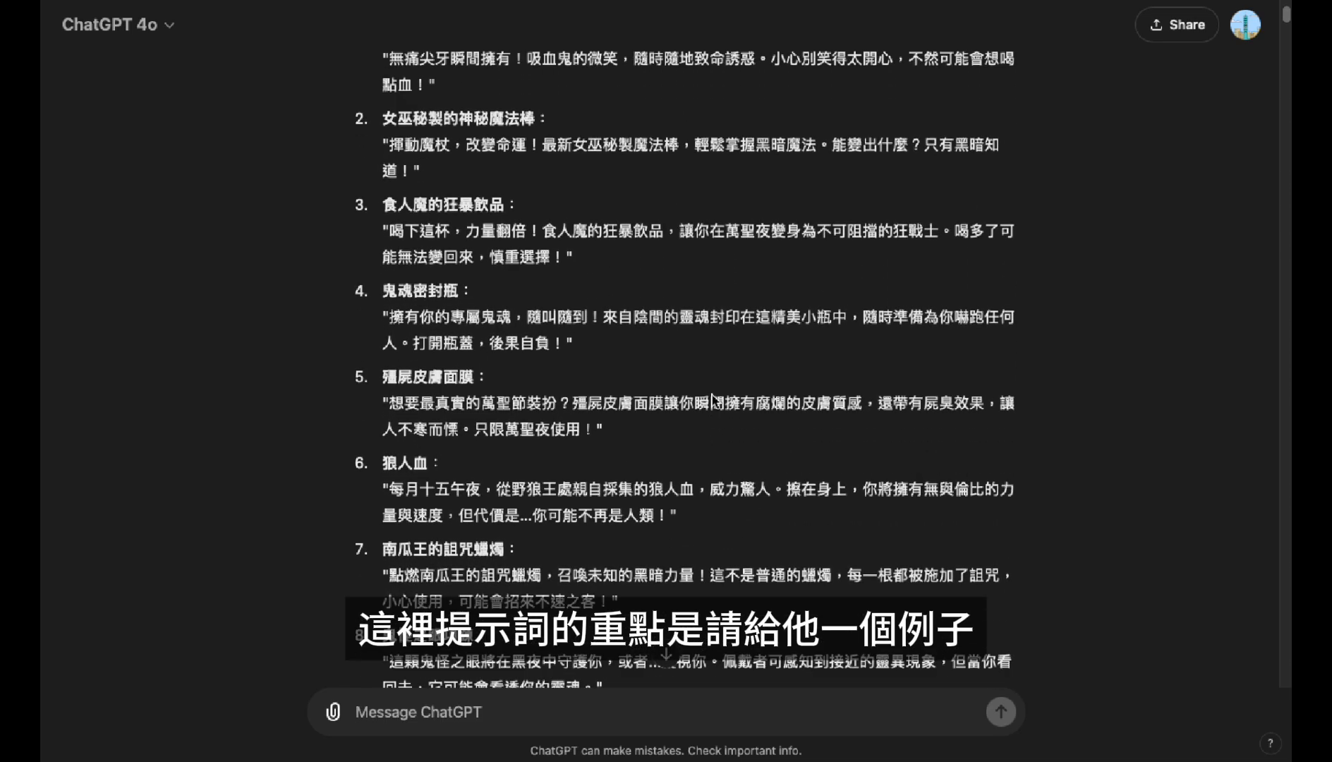
pyautogui.scroll(1, 713, 395)
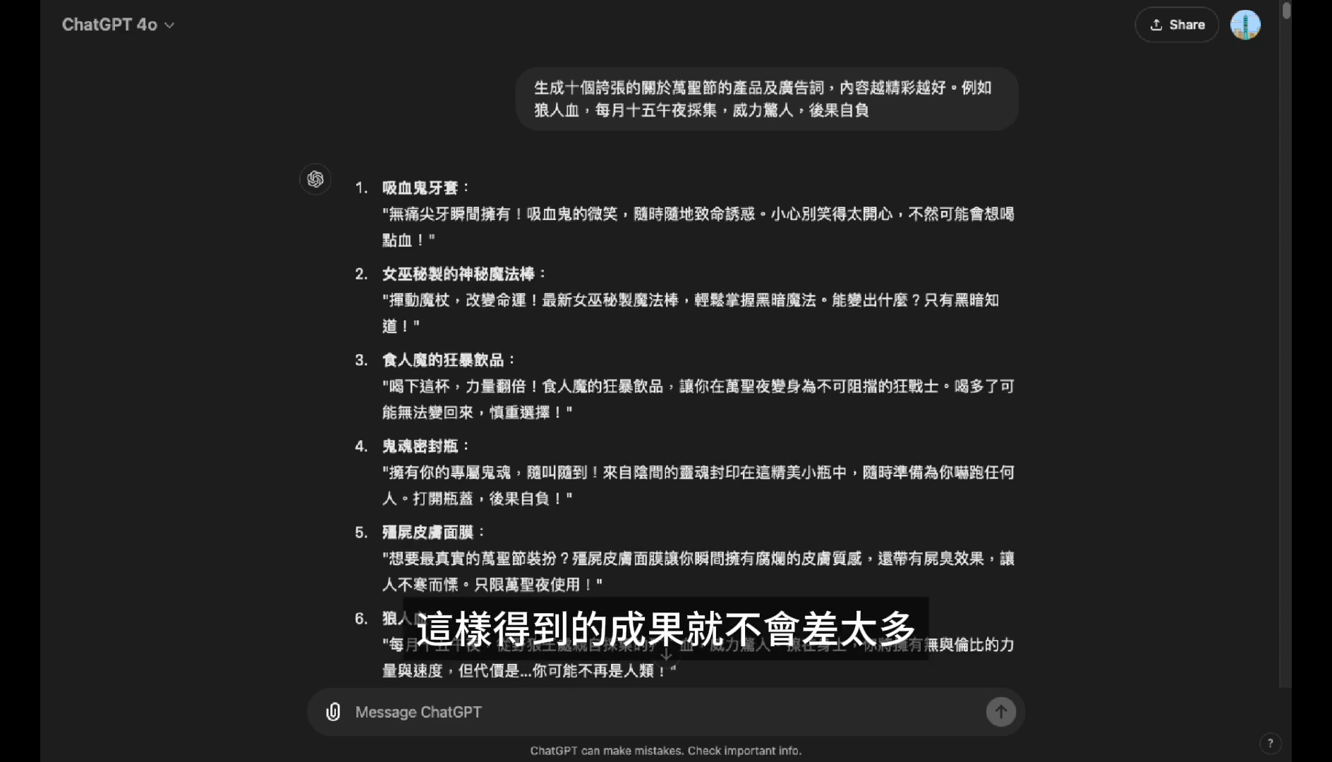
# Step: Request an image of the first product with a scary Halloween atmosphere in 16:9 ratio, writing the prompt in Chinese
pyautogui.write('生成第一個產品的圖，要有萬聖節的可怕氛圍，16：9 ratio')
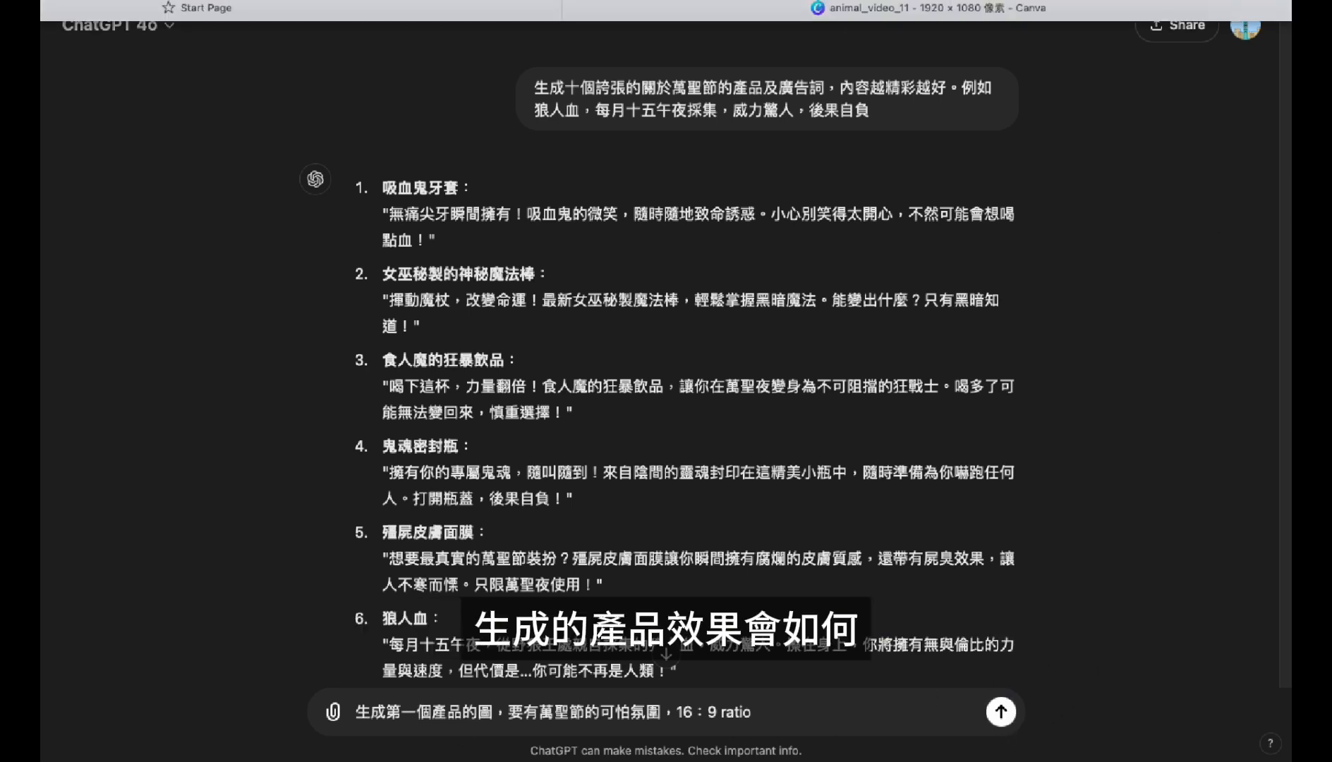
pyautogui.scroll(-2, 1152, 464)
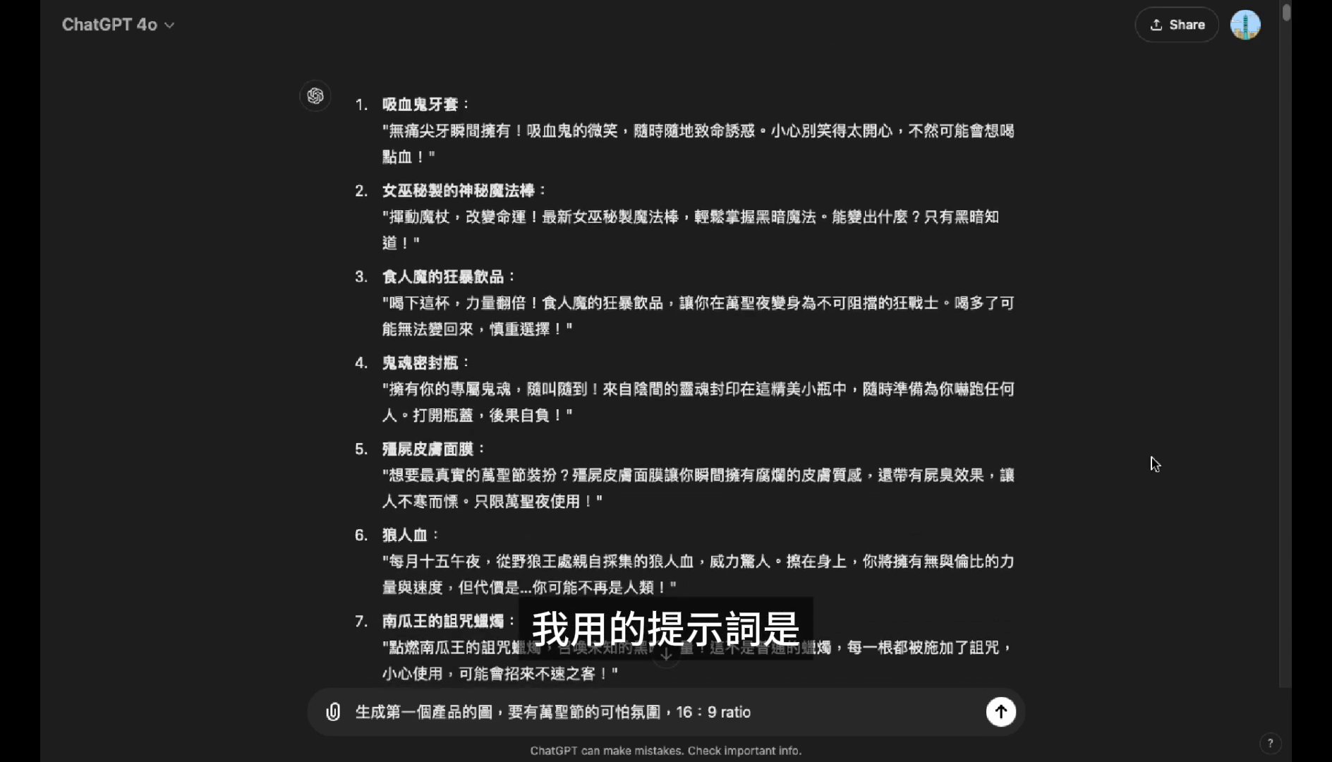
pyautogui.scroll(-2, 1152, 464)
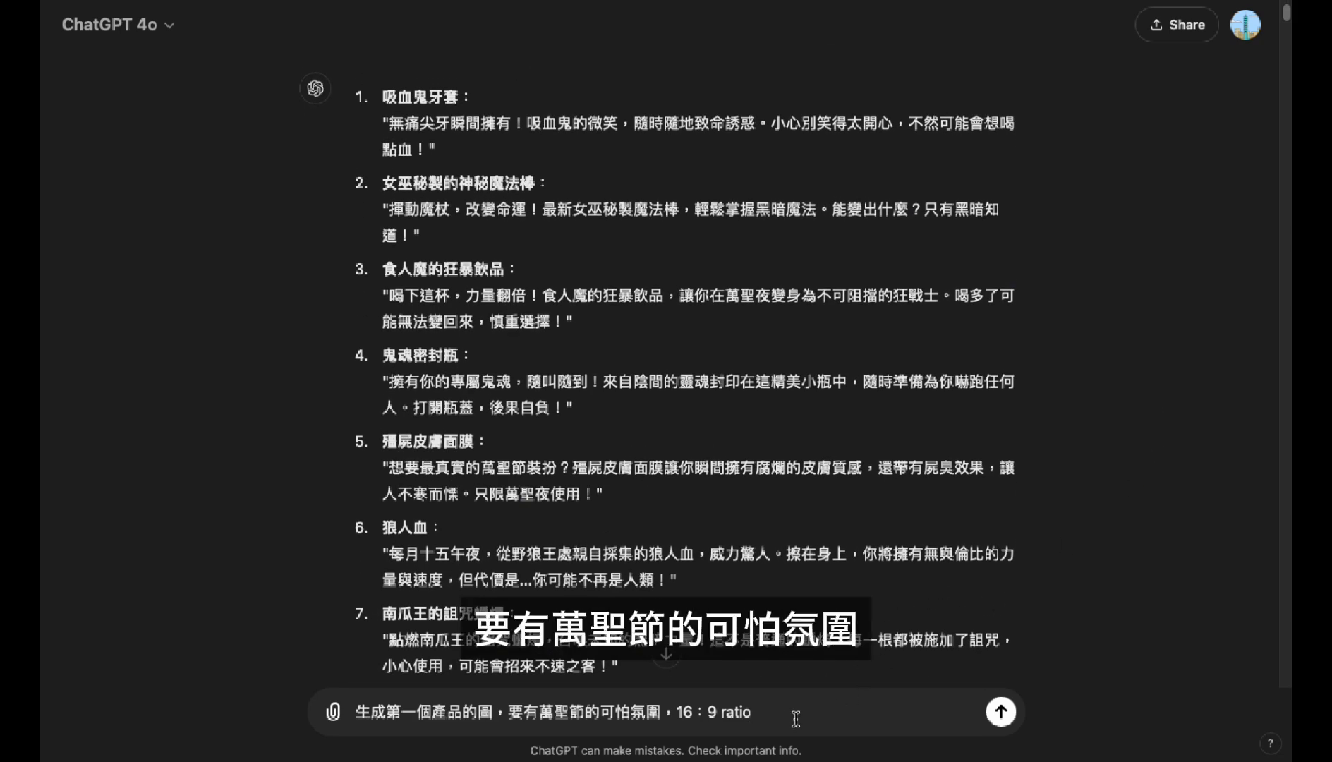
pyautogui.press('Return')
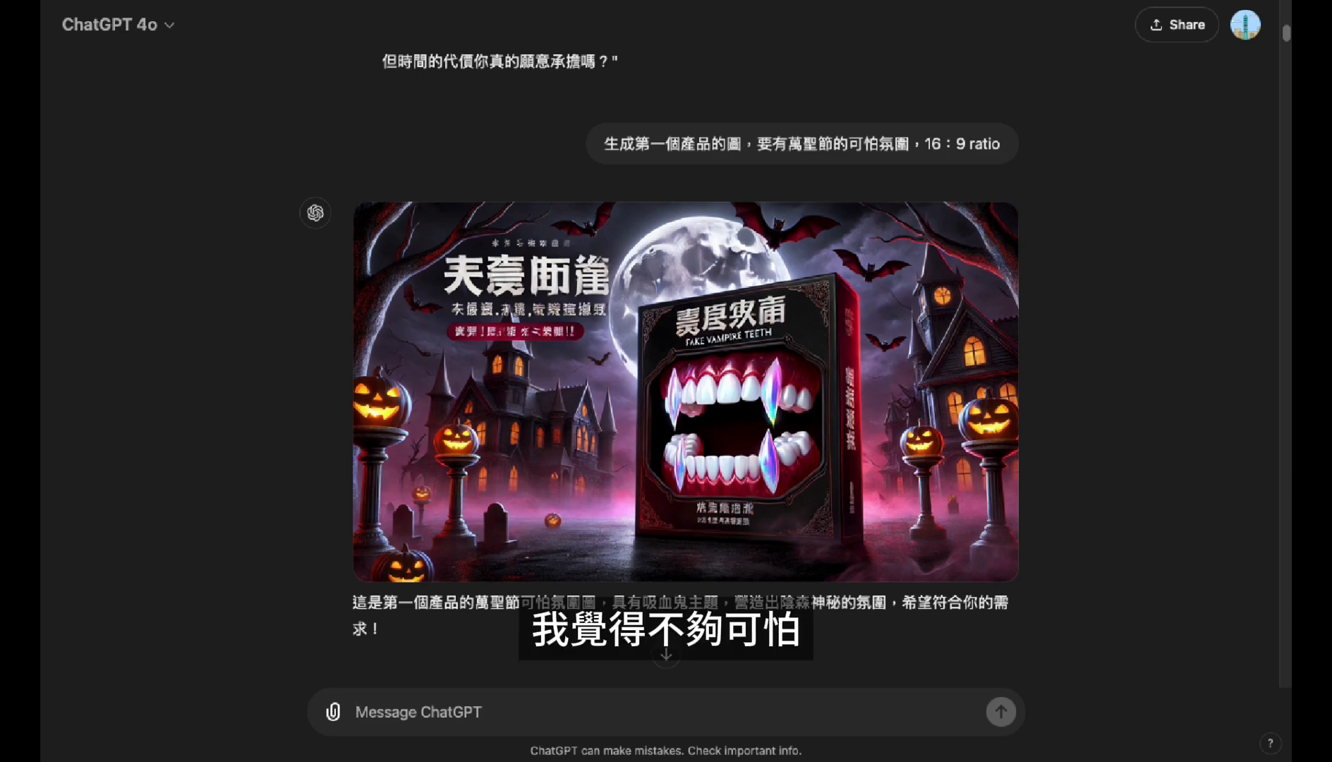
# Step: Ask in Chinese for the product image to be revised so it contains only English text and shows bloodstains on the teeth
pyautogui.moveTo(1044, 2)
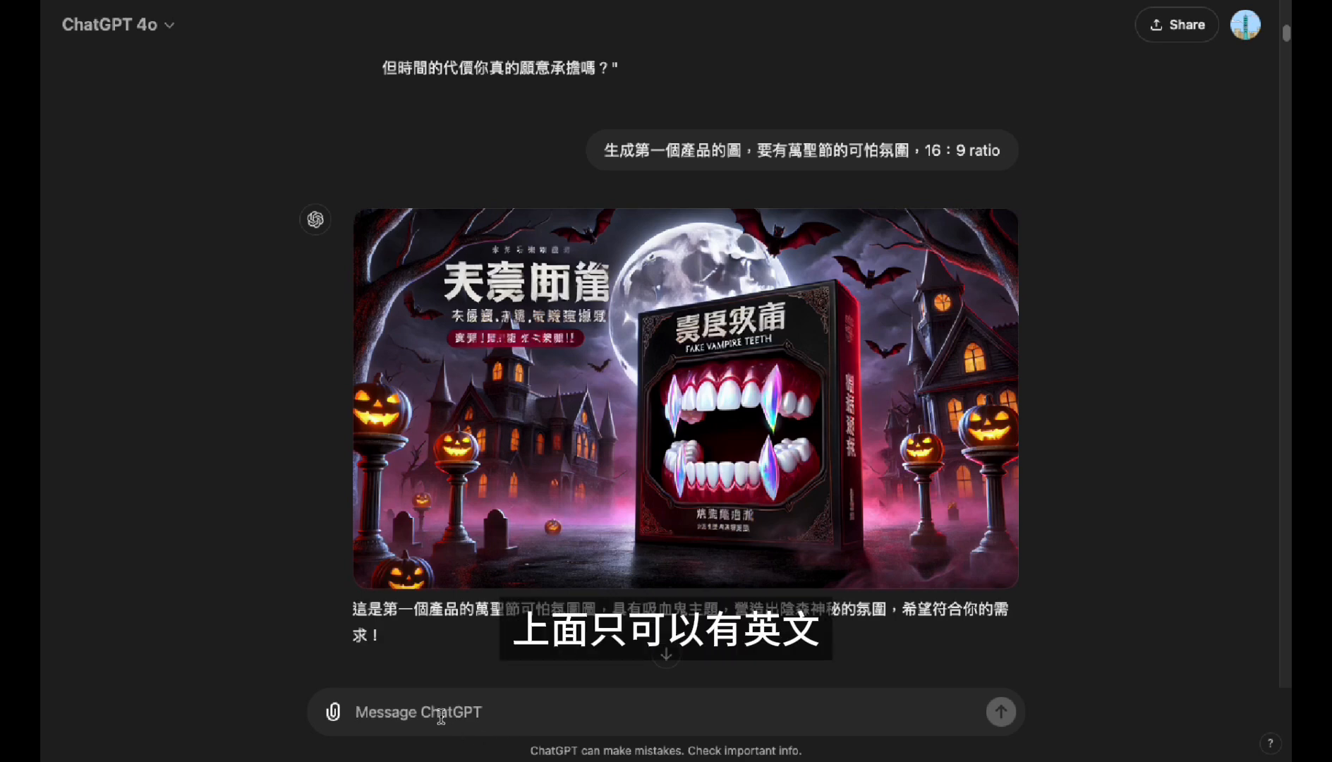
pyautogui.write('修改這張圖上面只可以有英文，牙齒的部分要有血跡')
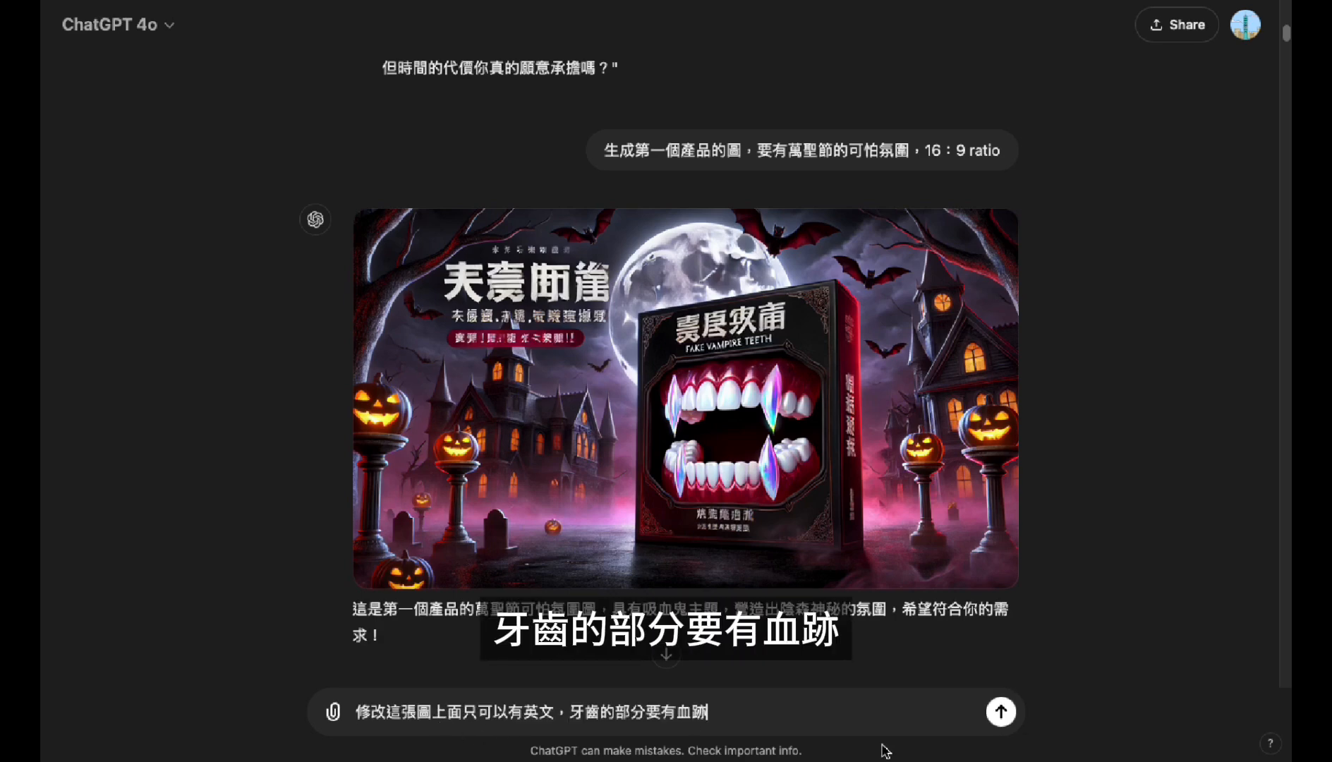
pyautogui.click(1001, 711)
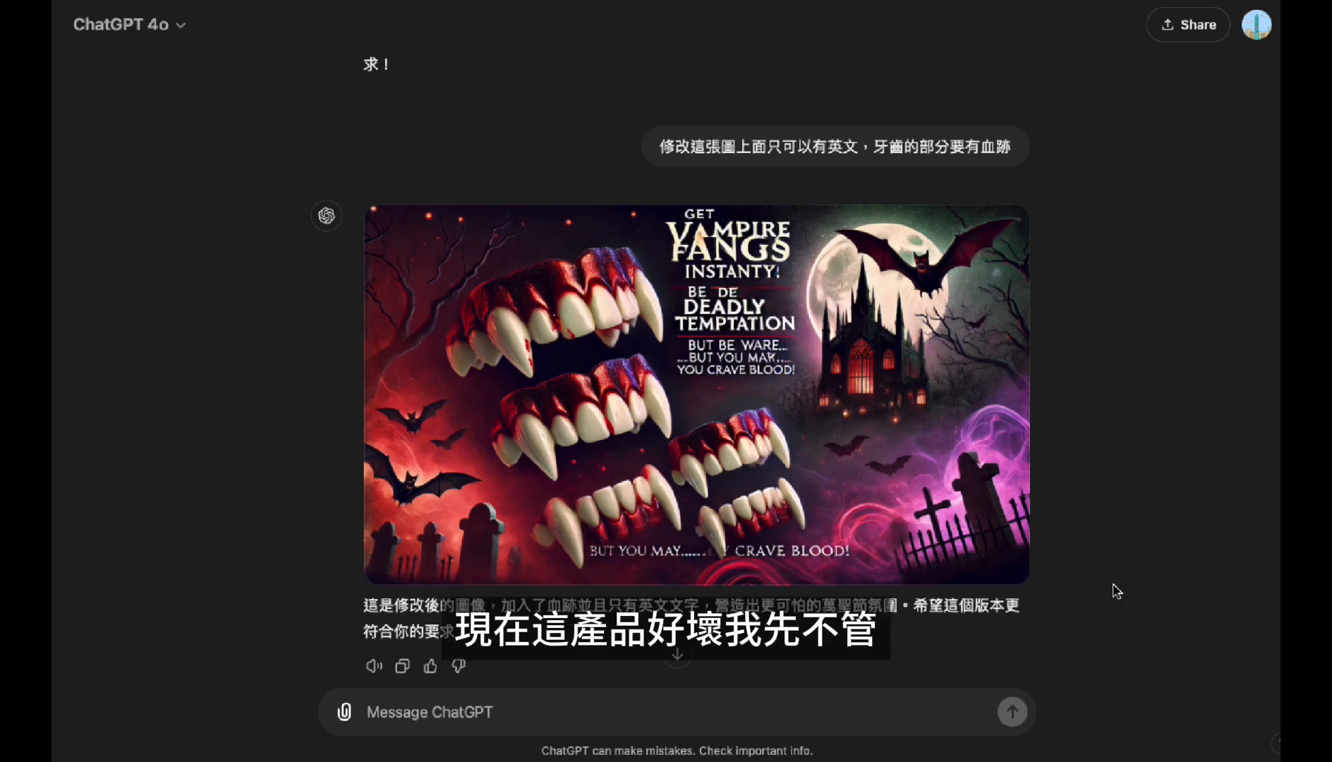
# Step: Request an ad script in Chinese for the vampire fangs product (吸血鬼牙套), as exaggerated, scary and fatally attractive as possible
pyautogui.click(682, 721)
pyautogui.write('針對吸血鬼牙套這項產品，寫出一個廣告腳本，盡量誇張可怕具致命吸引力')
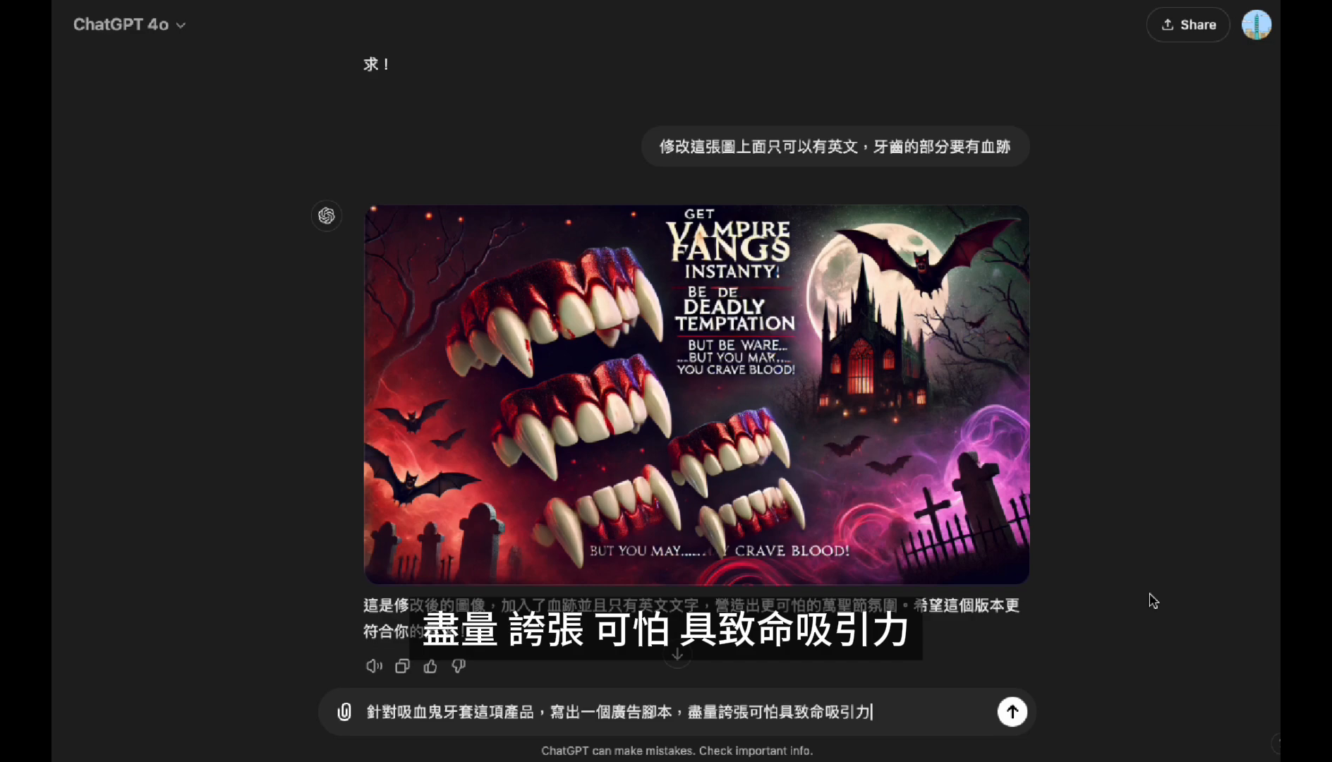
pyautogui.press('Return')
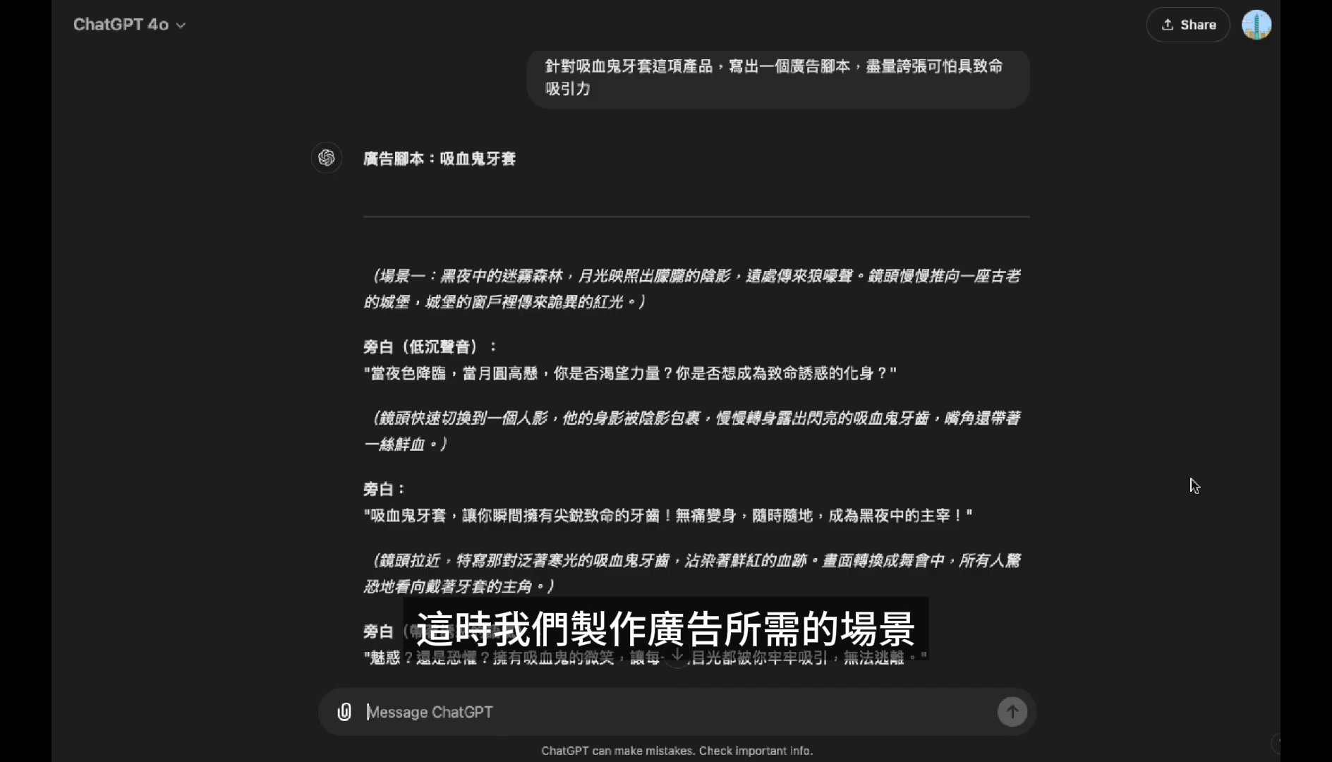
# Step: Read through the ad script and request matching ad images for each segment, in 16:9 ratio with any text in English
pyautogui.scroll(-2, 1153, 530)
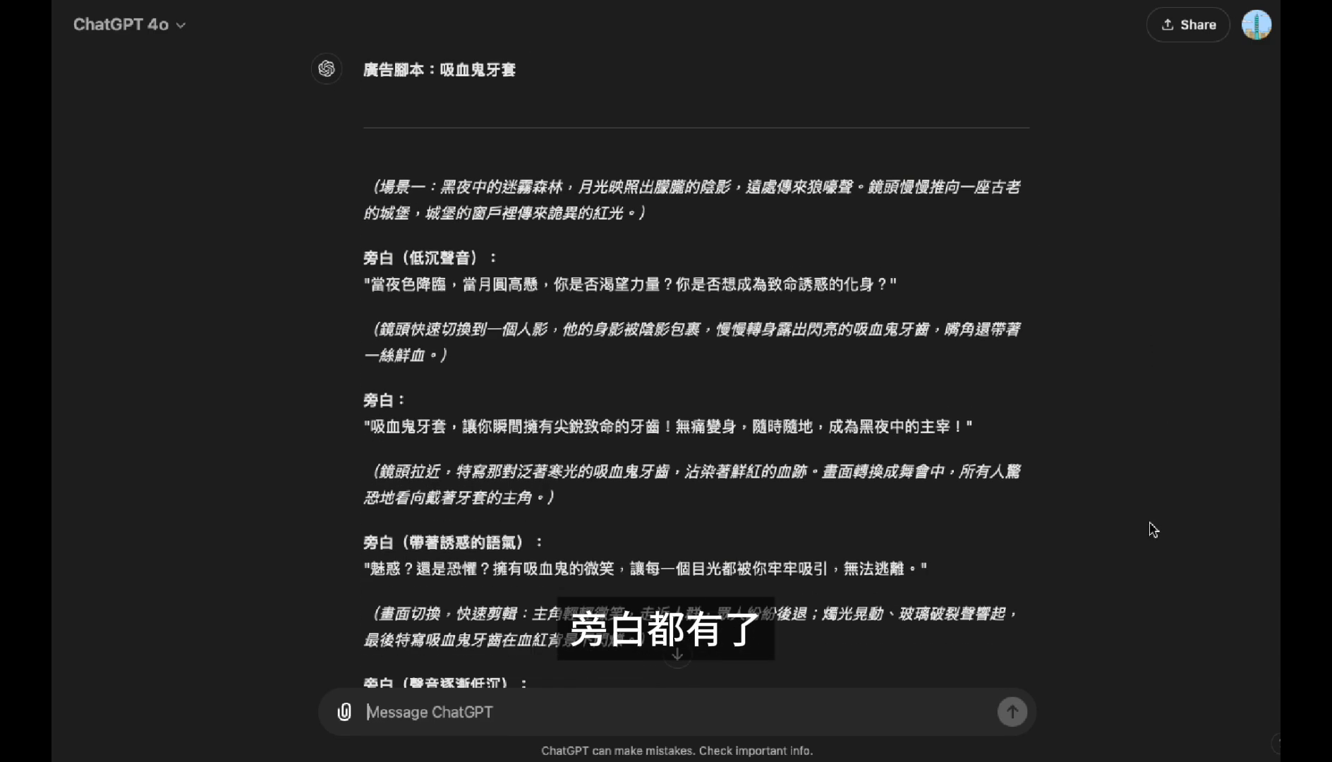
pyautogui.scroll(-2, 1153, 530)
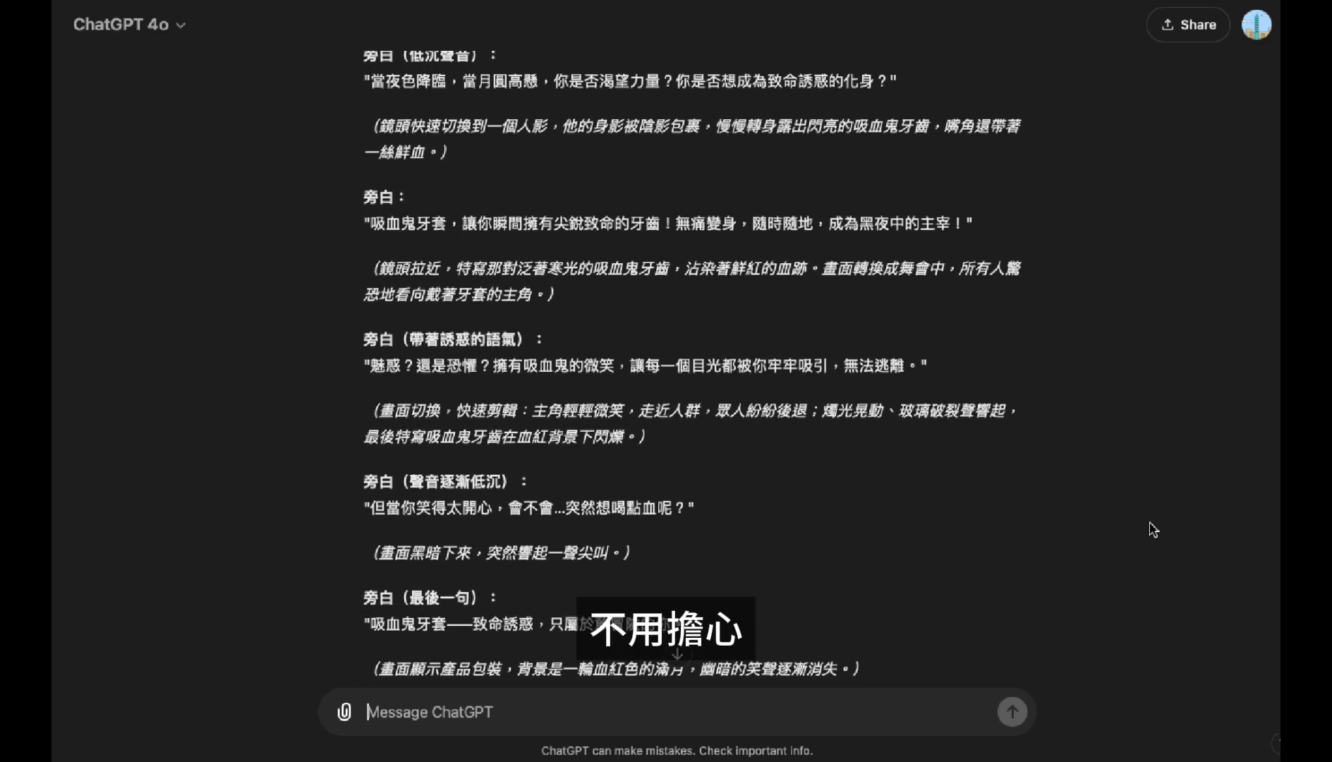
pyautogui.scroll(-2, 1153, 530)
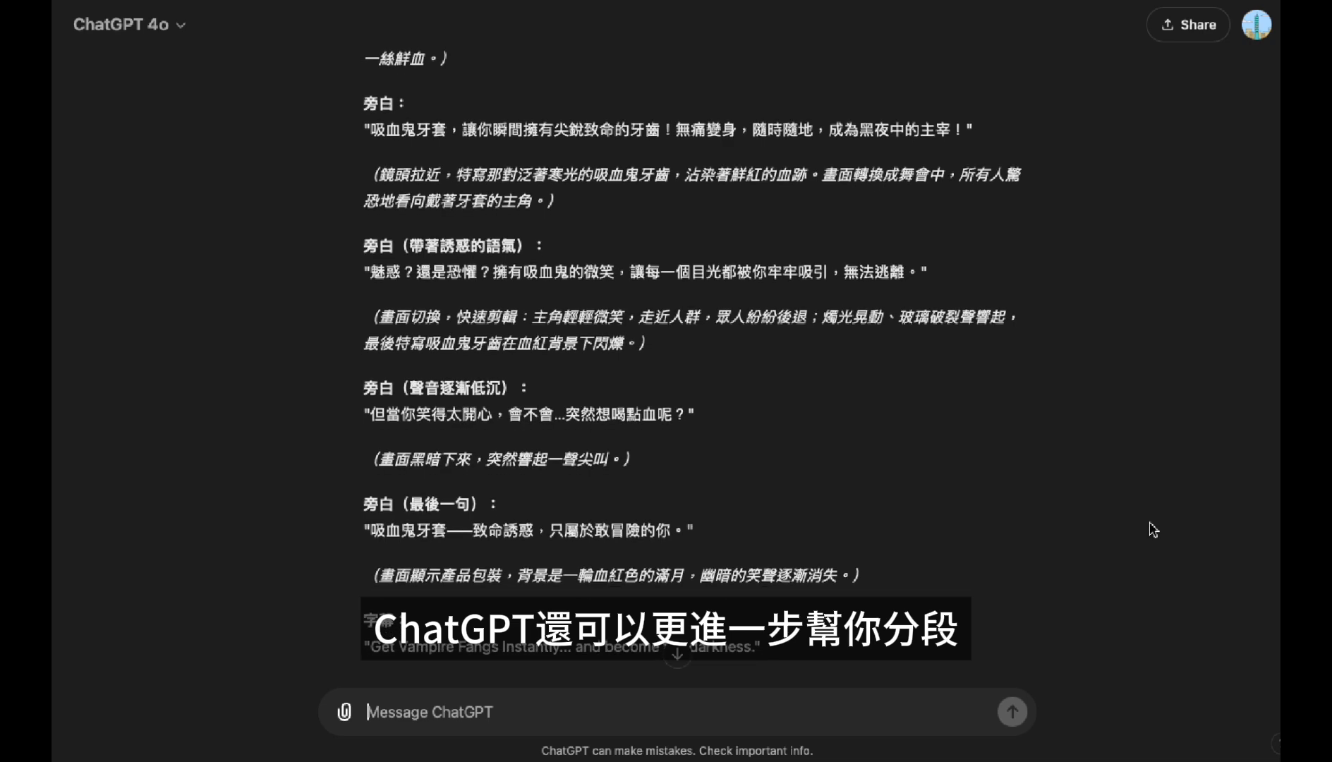
pyautogui.scroll(-1, 1153, 530)
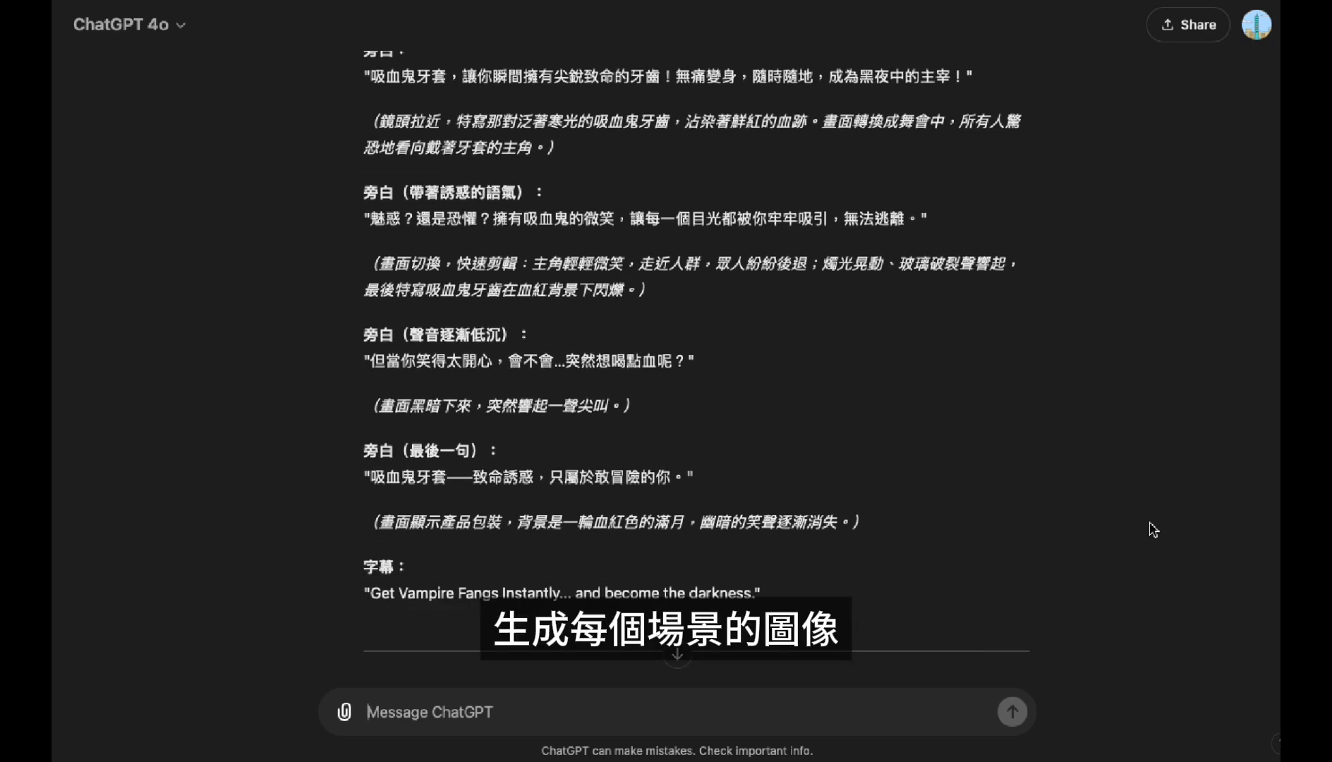
pyautogui.scroll(-2, 1153, 530)
pyautogui.click(439, 714)
pyautogui.write('請針對以上腳本分段生成配合的廣告圖片，16：9 ratio ,若有文字部分全部以英文顯示')
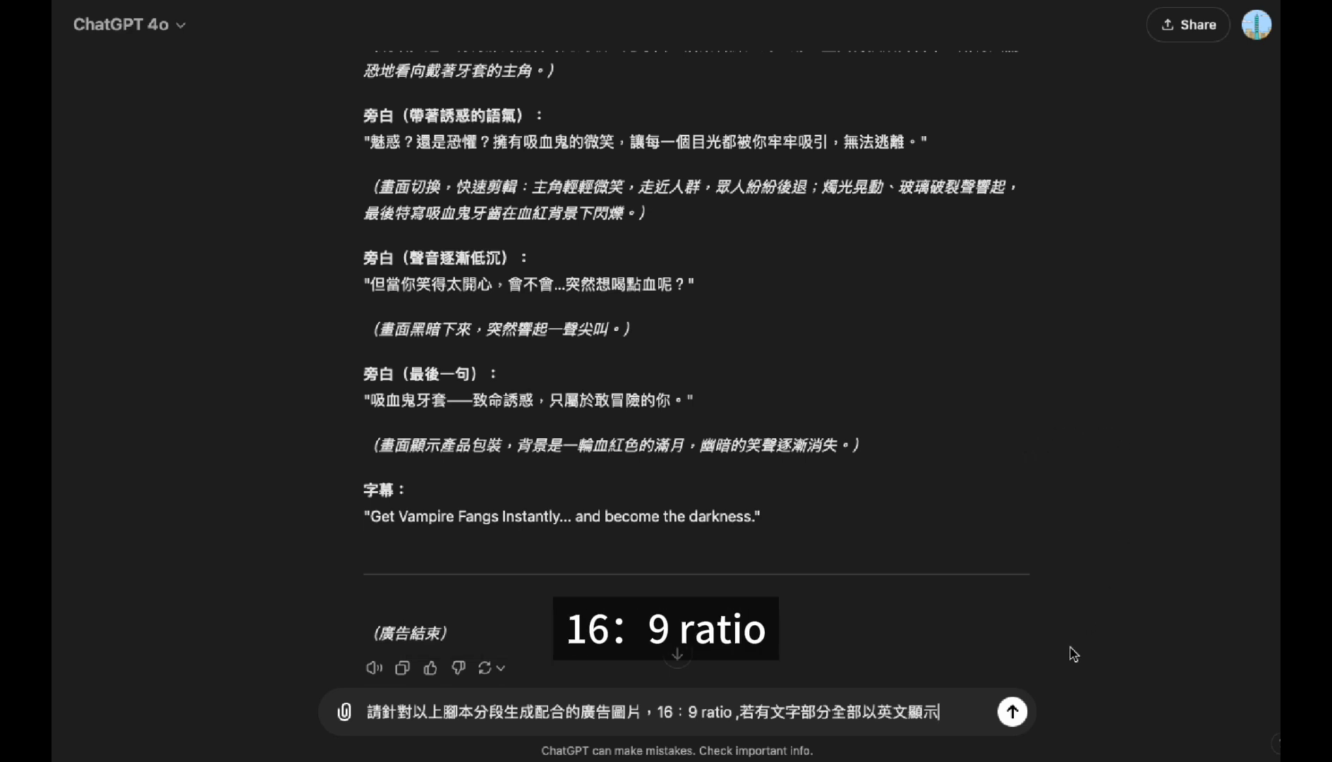
pyautogui.click(1012, 714)
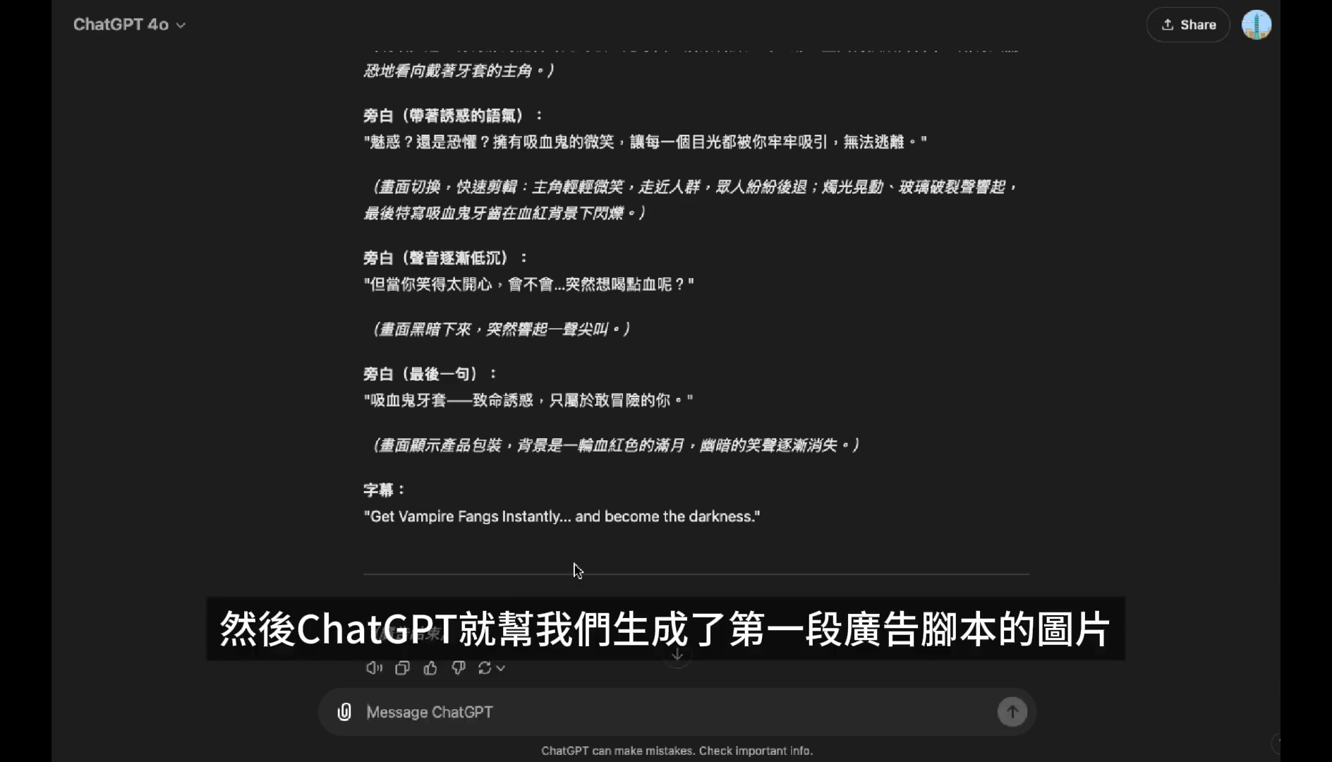
# Step: Check the first segment's image and ask for the matching images of every segment with "請陸續生成每一段的配合圖片"
pyautogui.scroll(-7, 586, 570)
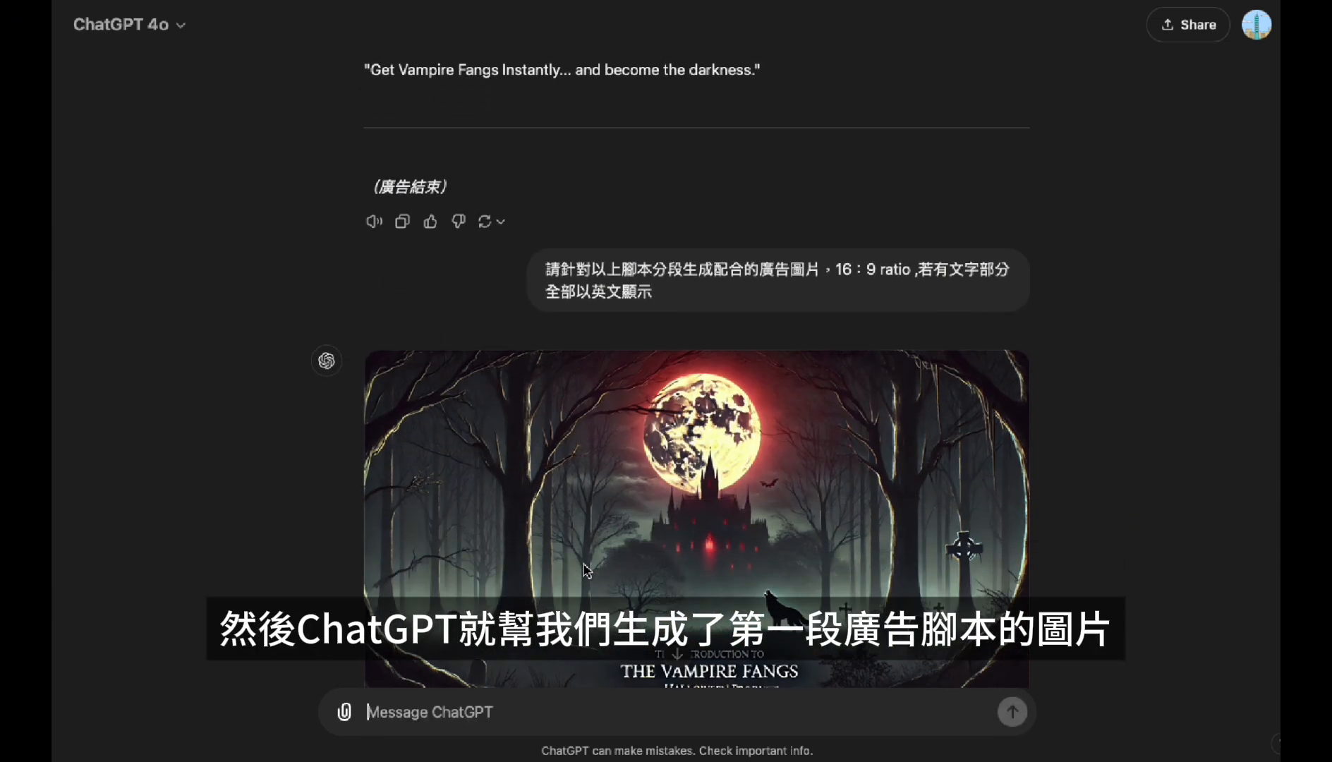
pyautogui.scroll(-2, 585, 570)
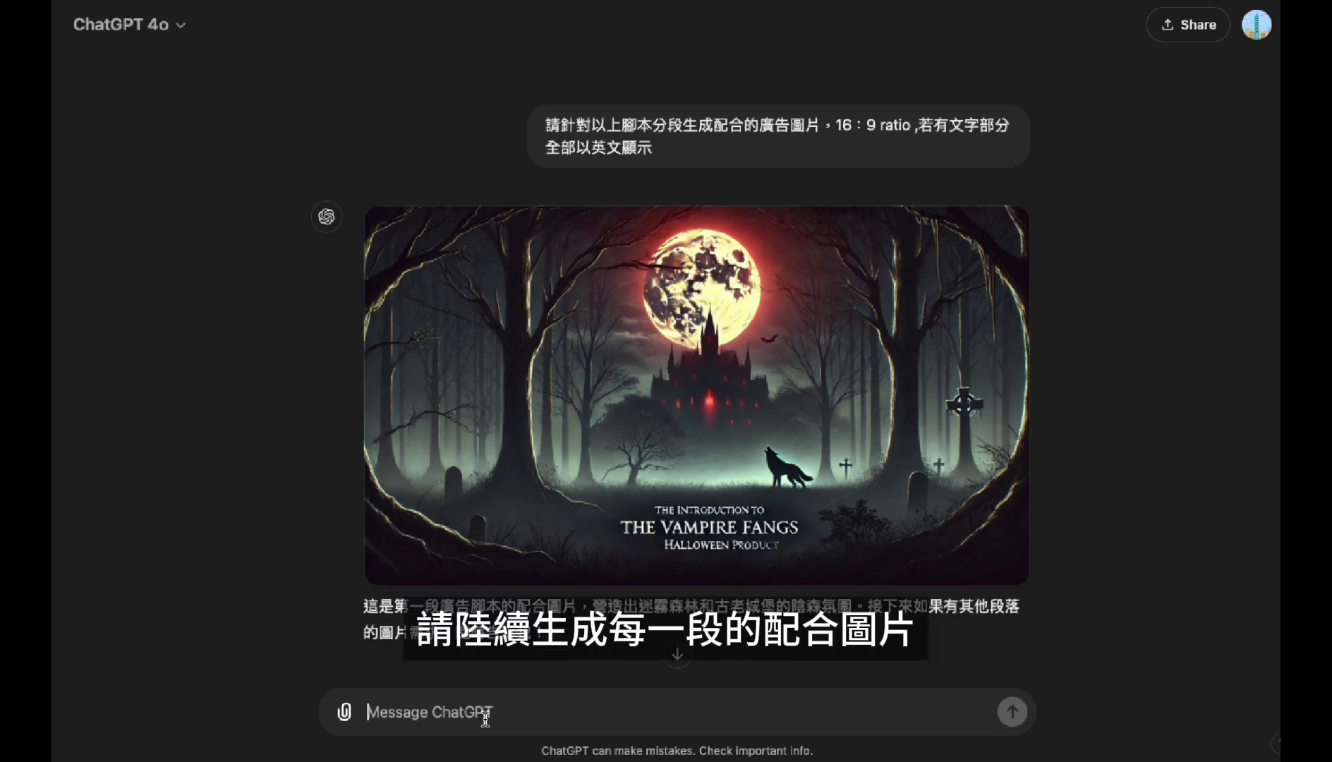
pyautogui.write('請陸續生成每一段的配合圖片')
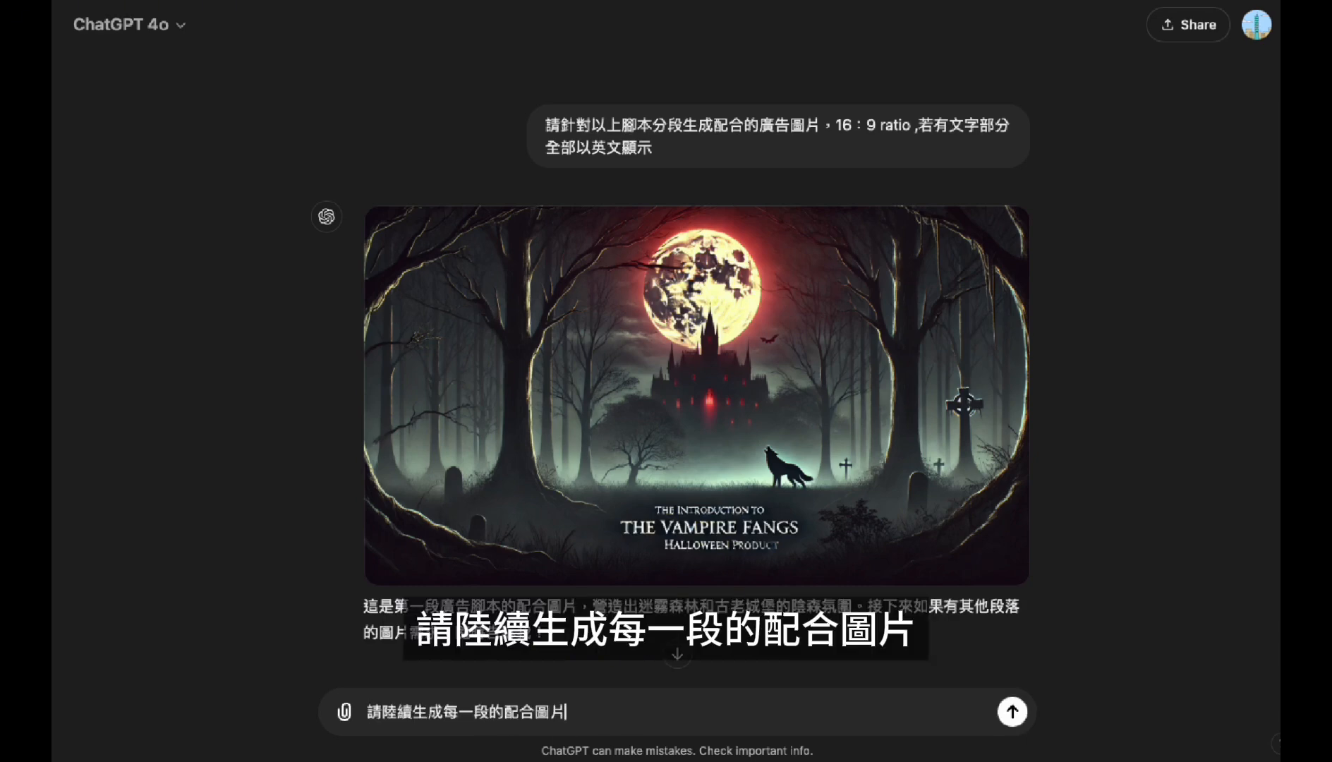
pyautogui.click(1012, 713)
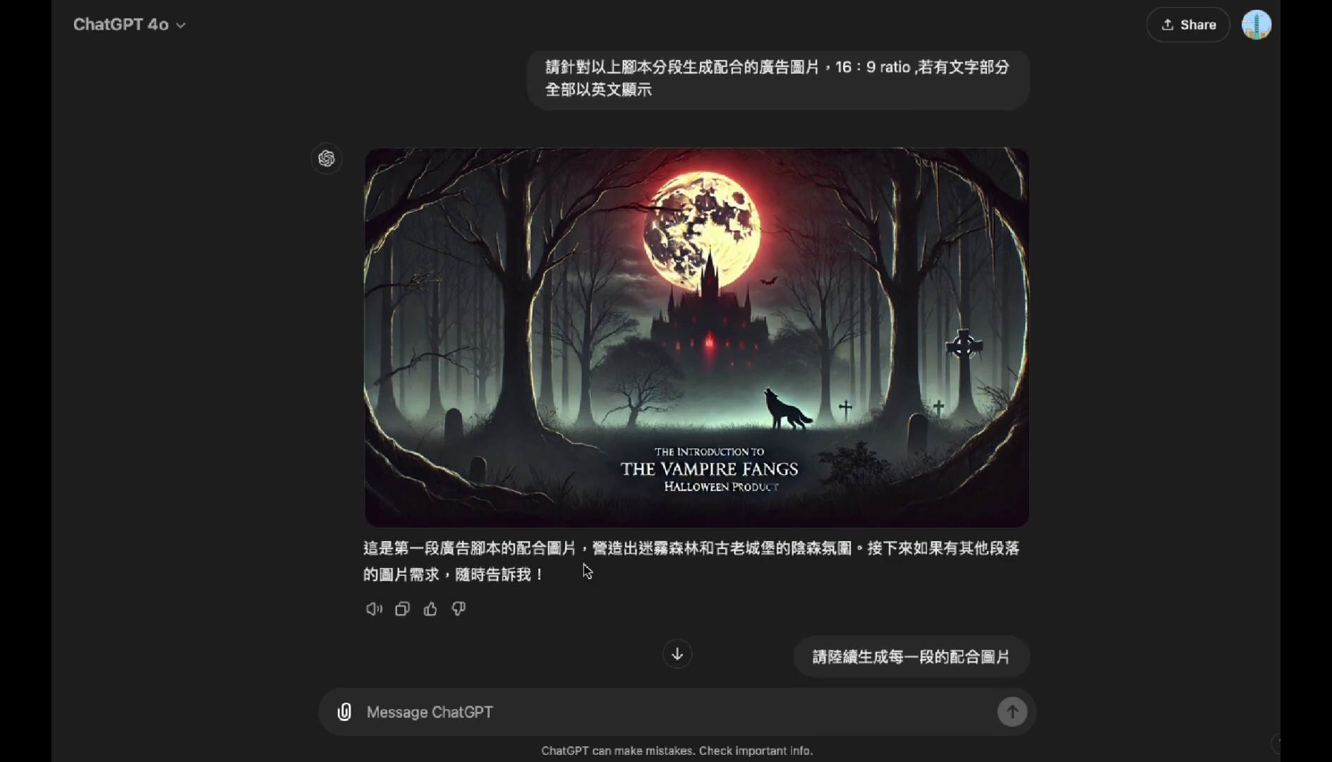
# Step: Look through the generated images for the script segments, comparing them with the first segment's image
pyautogui.scroll(-6, 1068, 647)
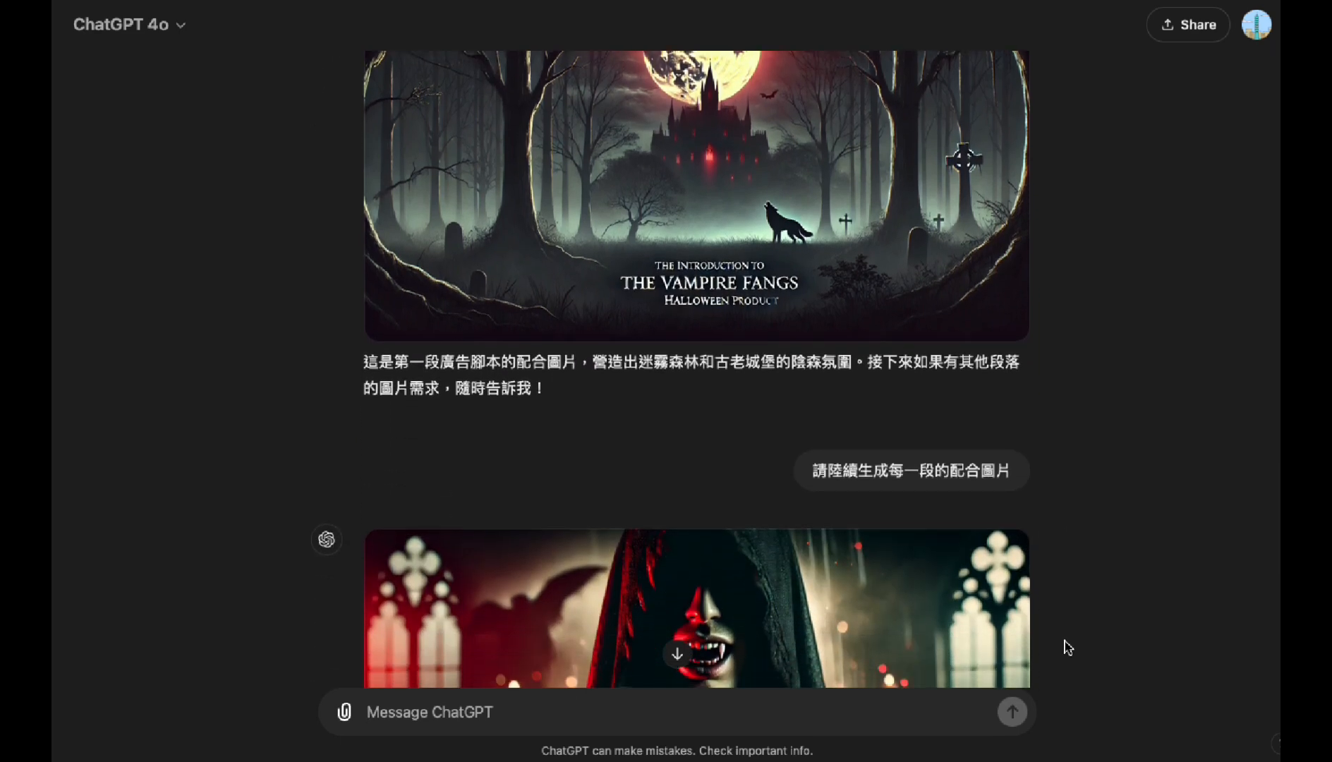
pyautogui.scroll(-10, 1068, 647)
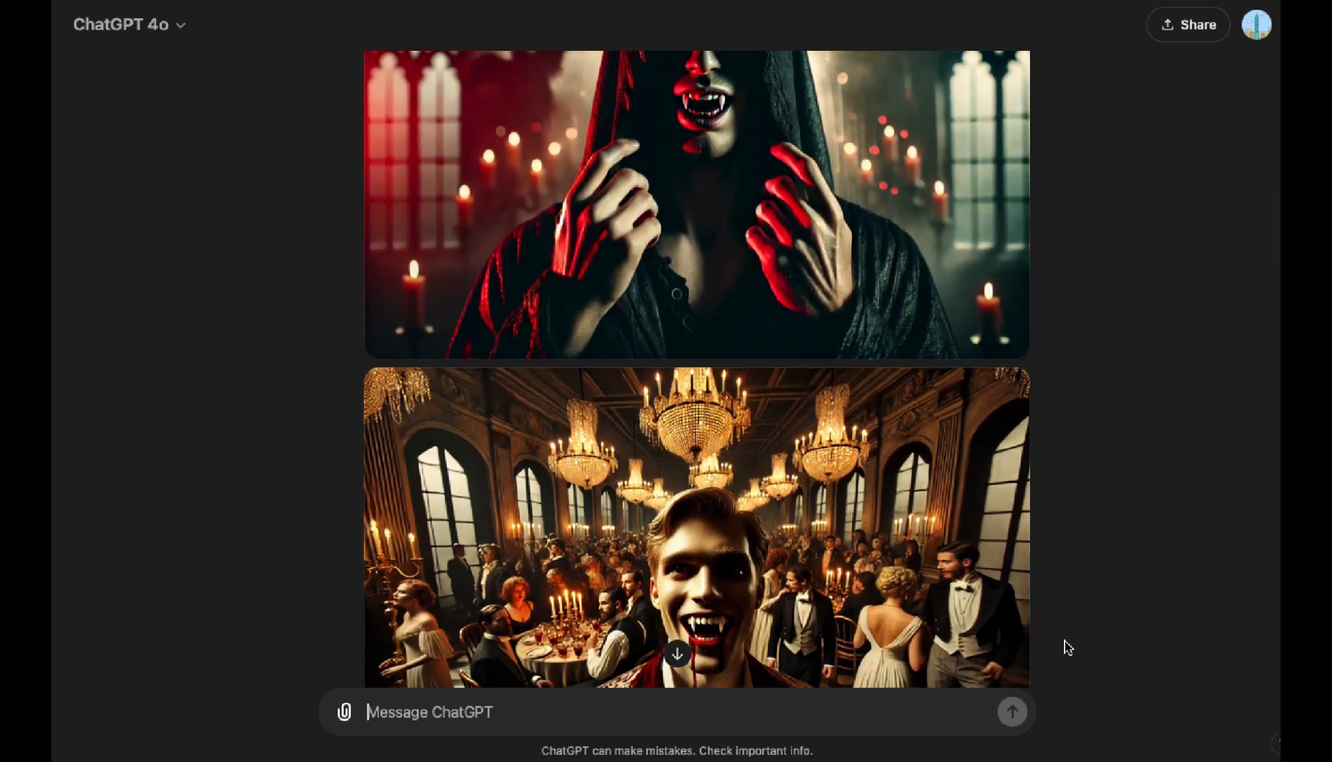
pyautogui.scroll(-5, 1069, 648)
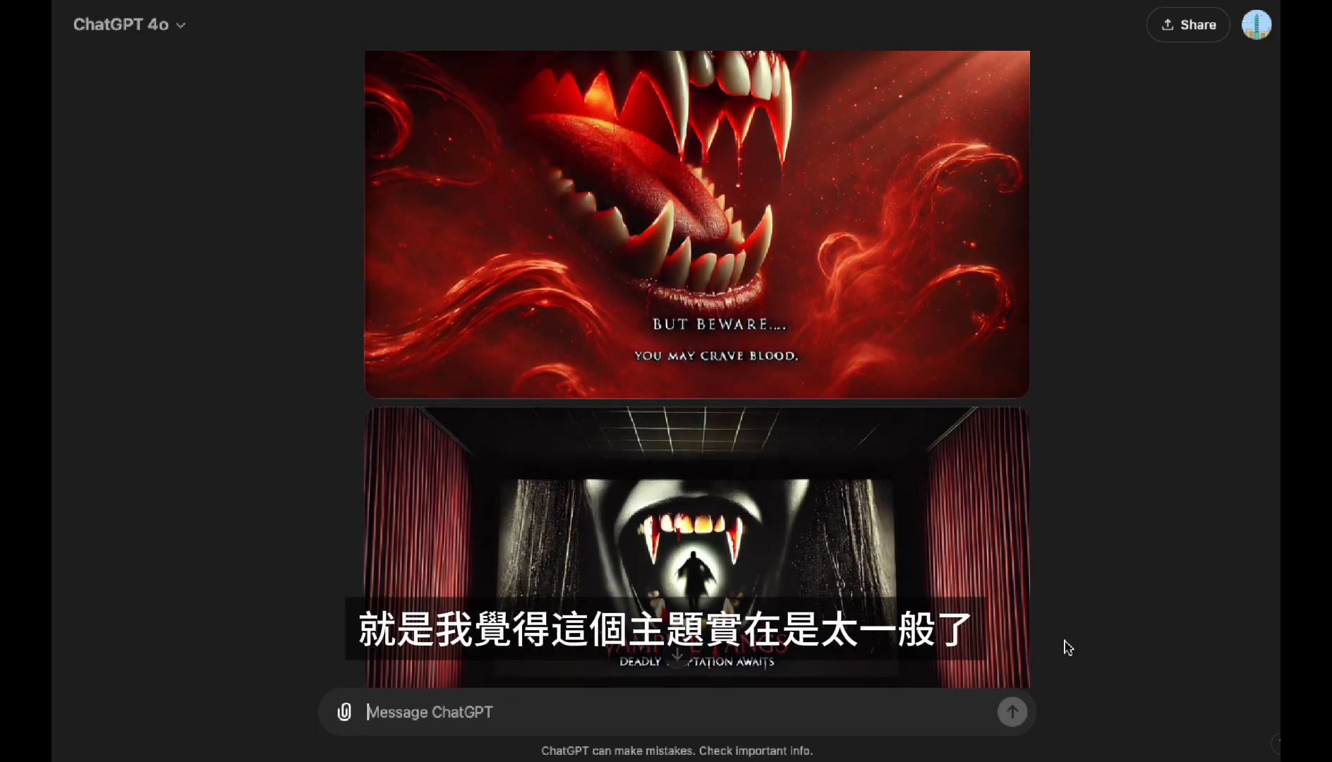
pyautogui.scroll(5, 1068, 647)
pyautogui.scroll(4, 1068, 648)
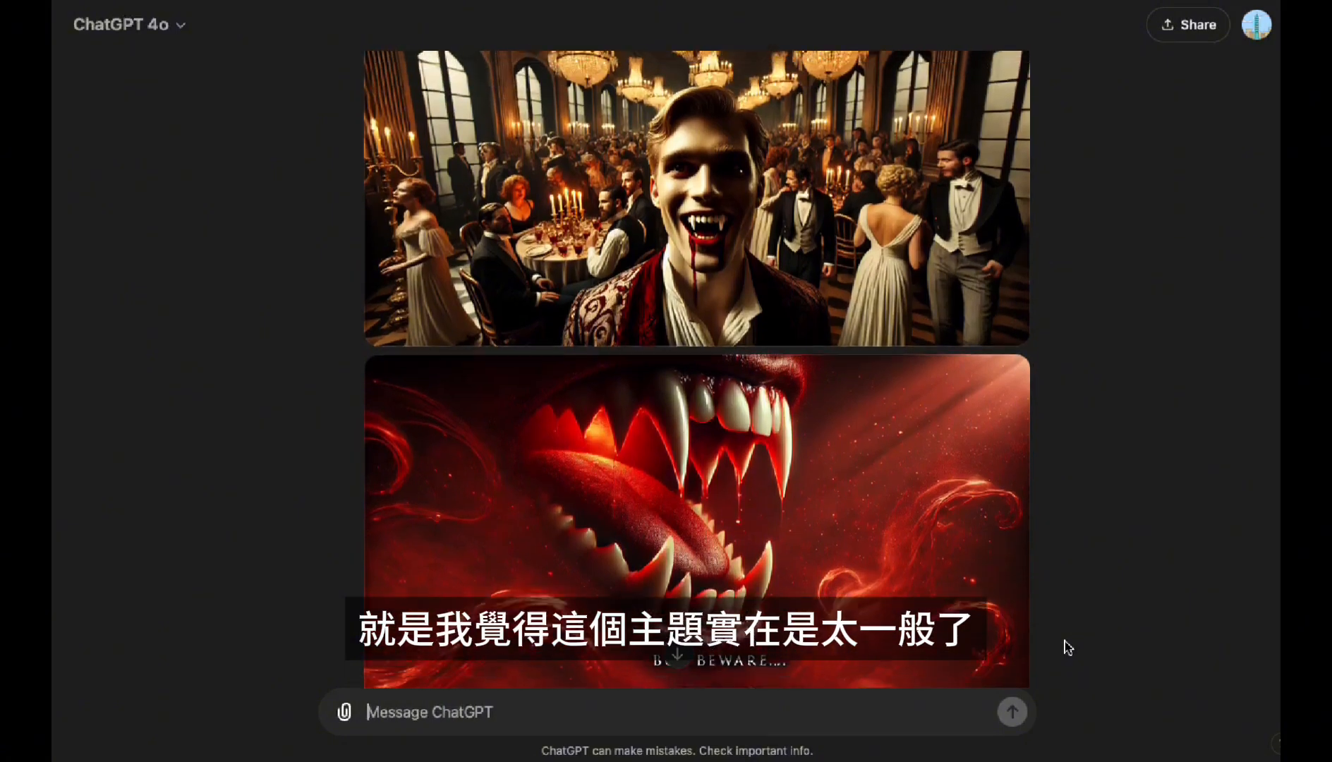
pyautogui.scroll(5, 1068, 647)
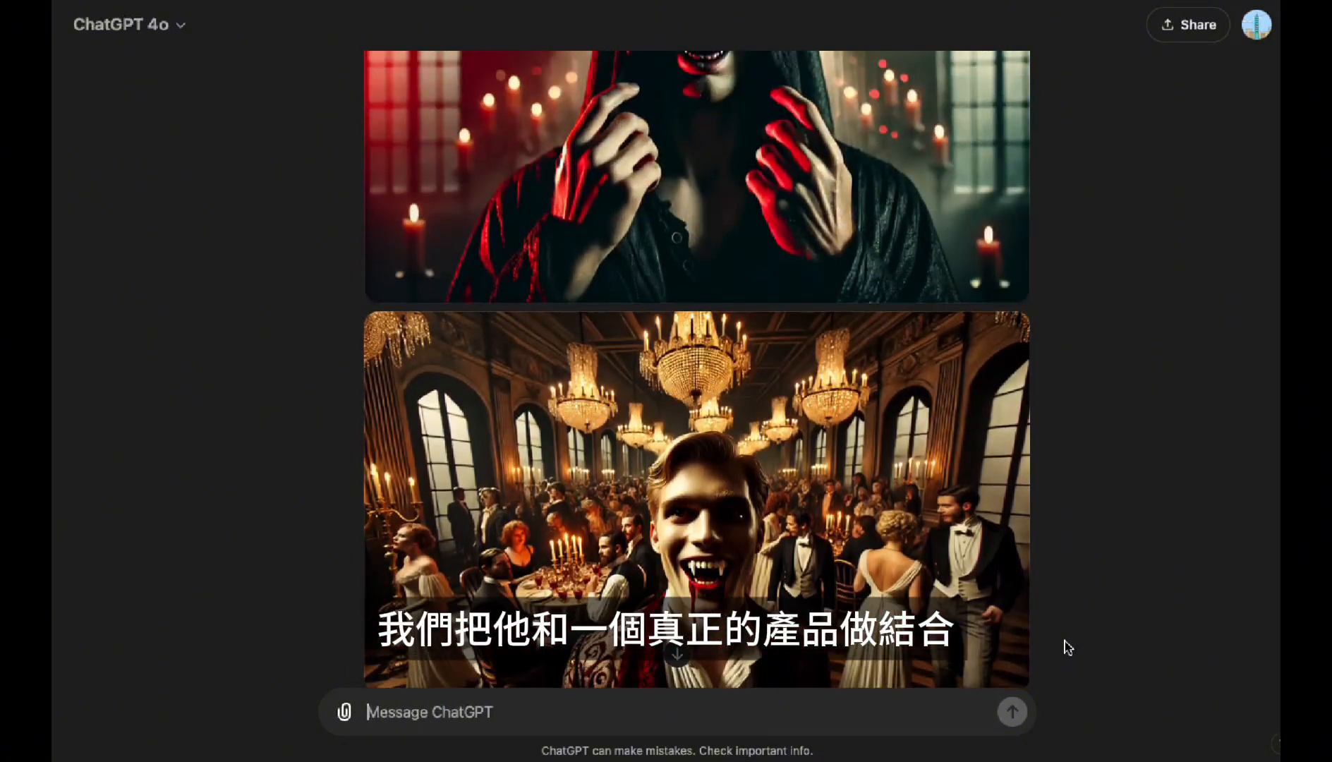
pyautogui.scroll(3, 1068, 647)
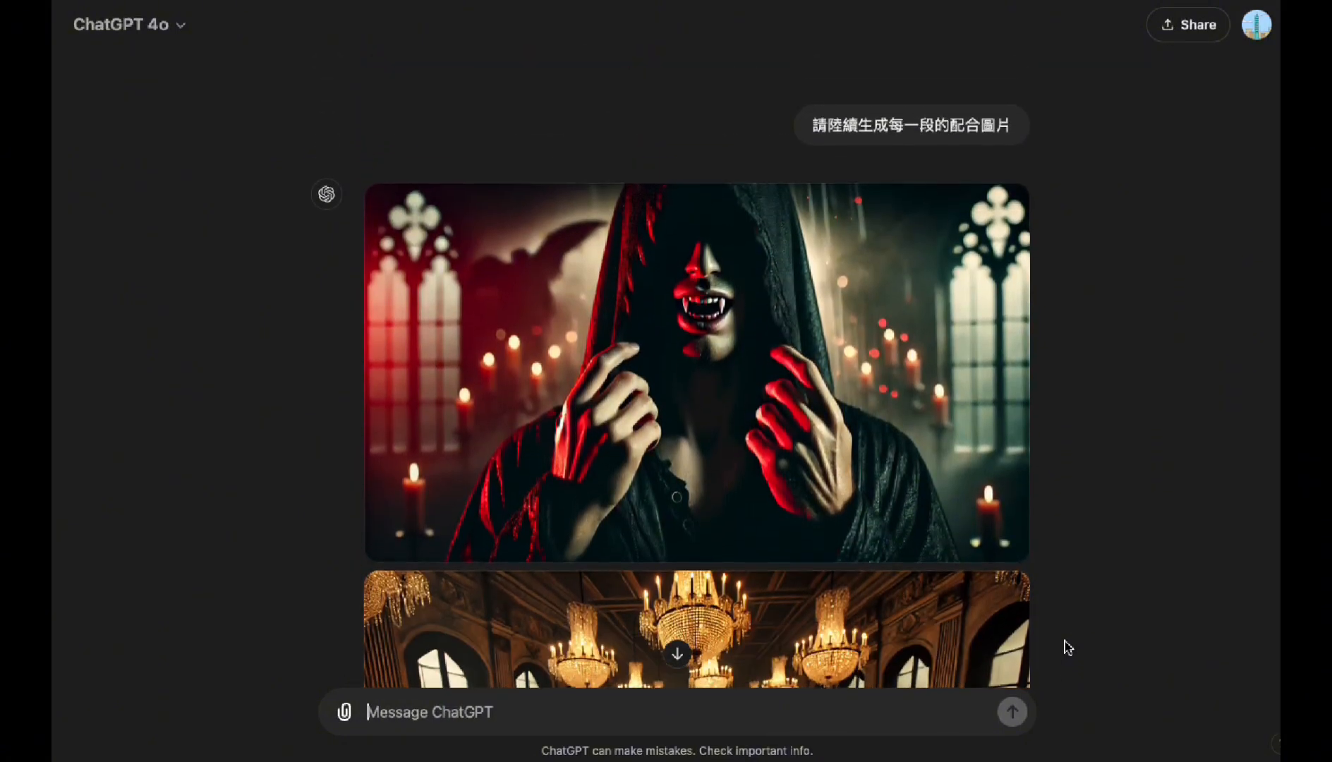
pyautogui.scroll(3, 1068, 648)
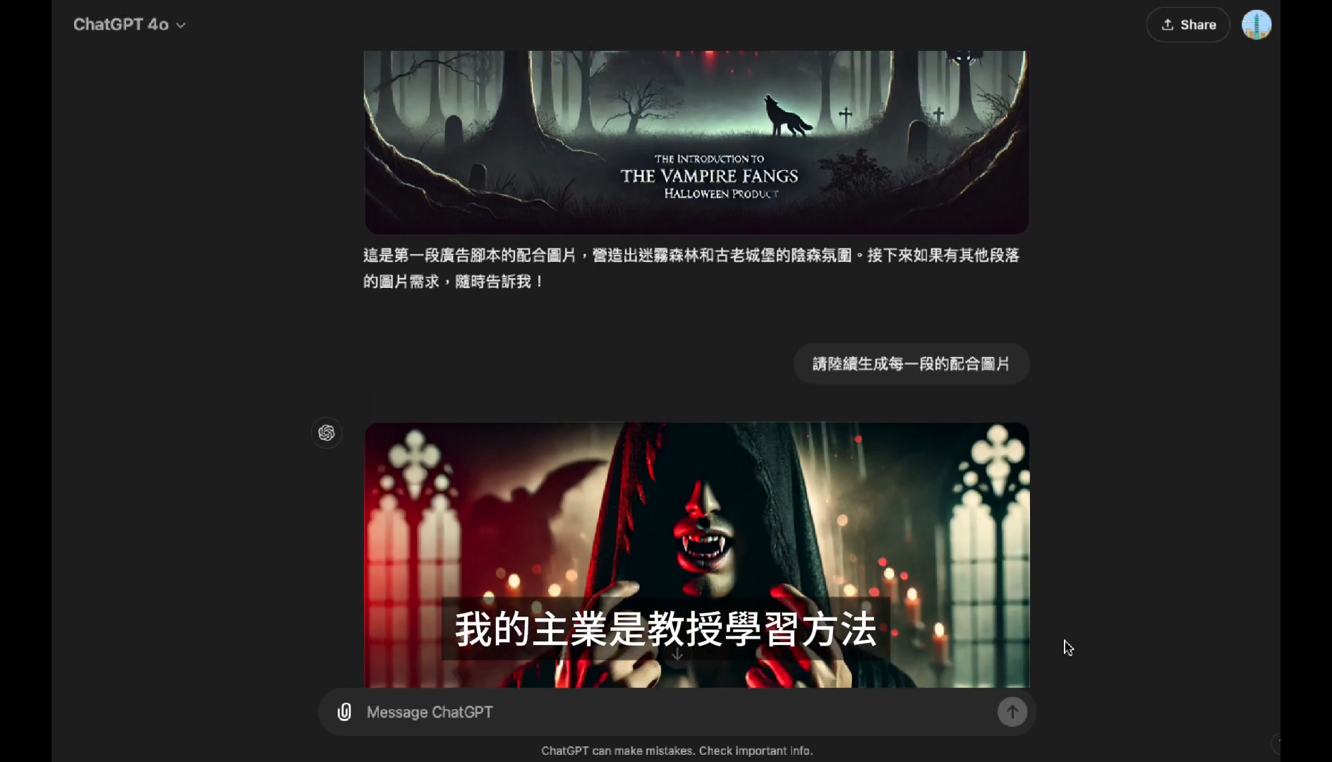
pyautogui.scroll(2, 1068, 648)
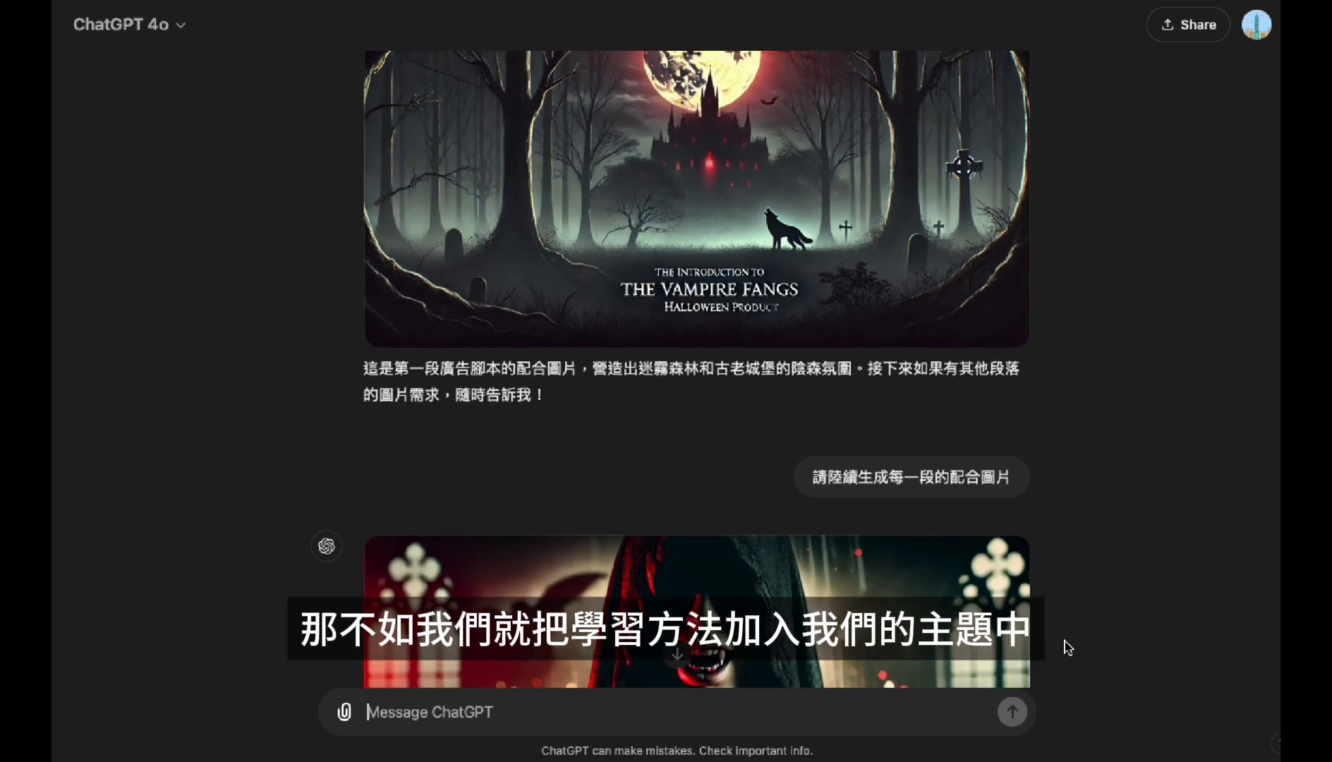
# Step: Ask for ten exaggerated ad concepts and slogans combining learning methods with Halloween, giving werewolf blood (狼人血) collected at midnight each fifteenth as an example
pyautogui.click(675, 652)
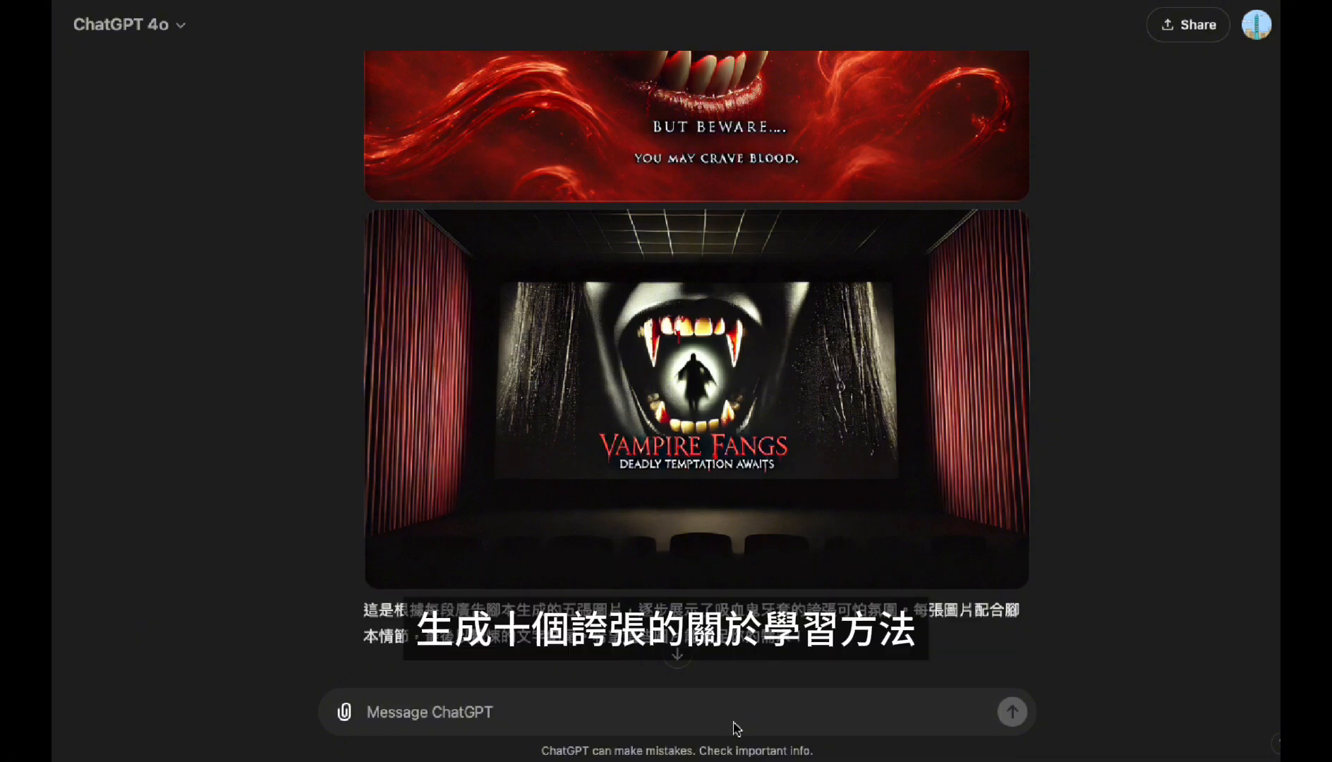
pyautogui.write('生成十個誇張的關於學習方法和萬聖節主題節合的廣告概念及廣告詞，內容越精彩越好。例如狼人血，每月十五午夜採集，威力驚人，後果自負')
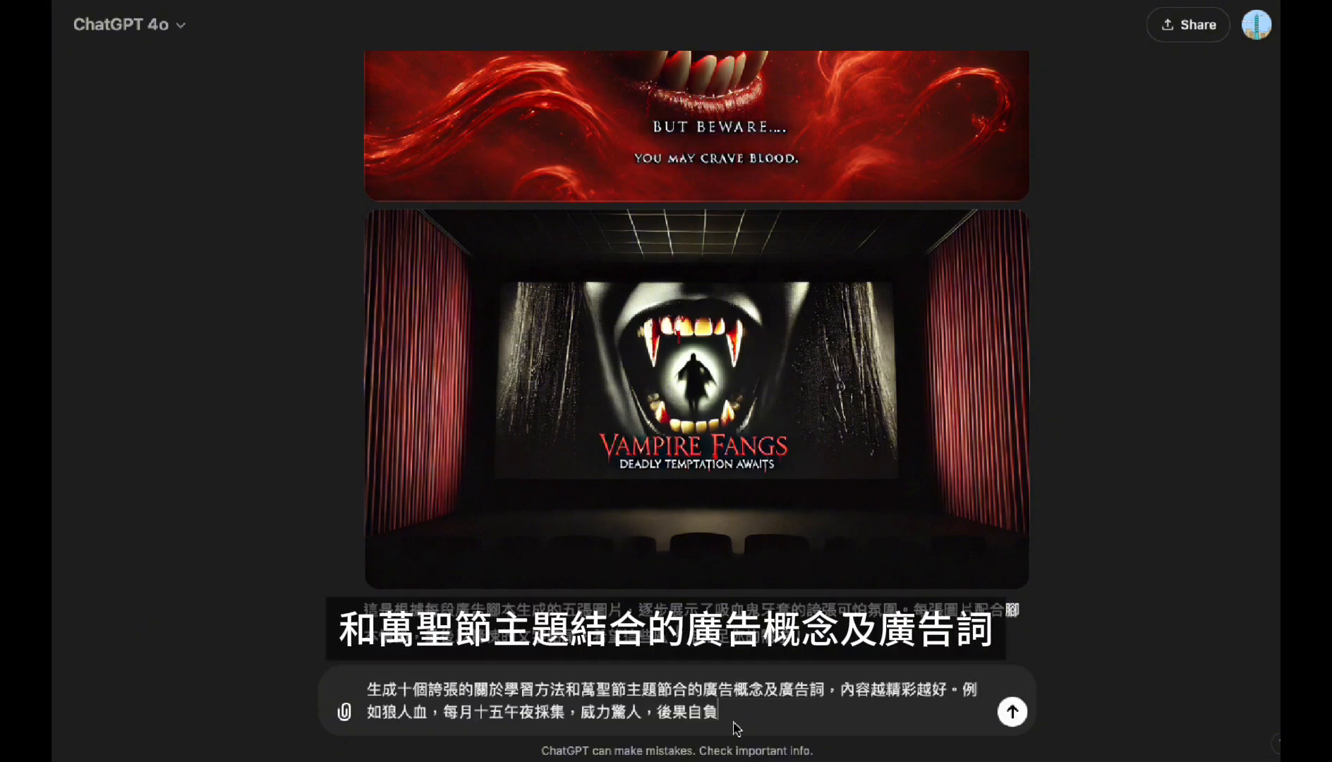
pyautogui.click(1013, 711)
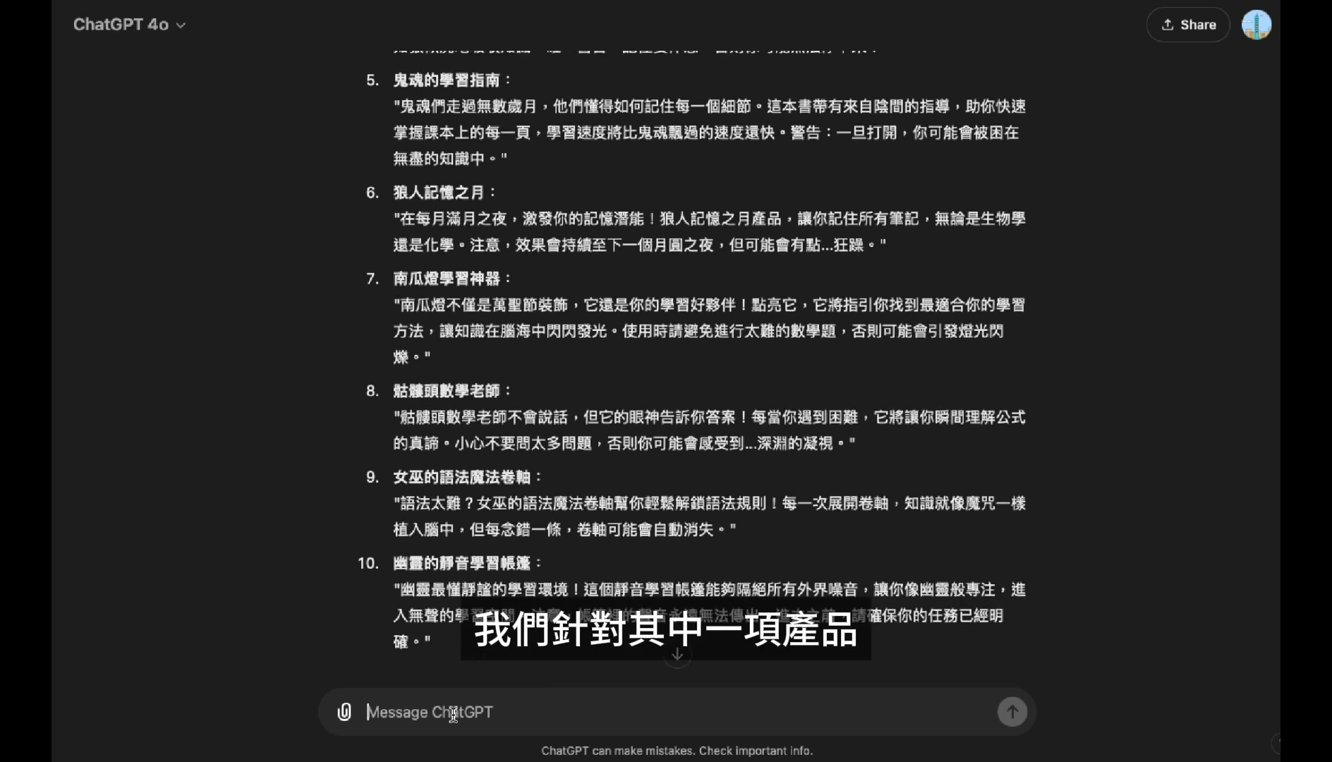
# Step: Request an ad script for the zombie focus potion (殭屍專注藥水), as exaggerated, logically chaotic and fatally attractive as possible
pyautogui.write('針對殭屍專注藥水這項產品，寫出一個廣告腳本，盡量誇張邏輯混亂具致命吸引力')
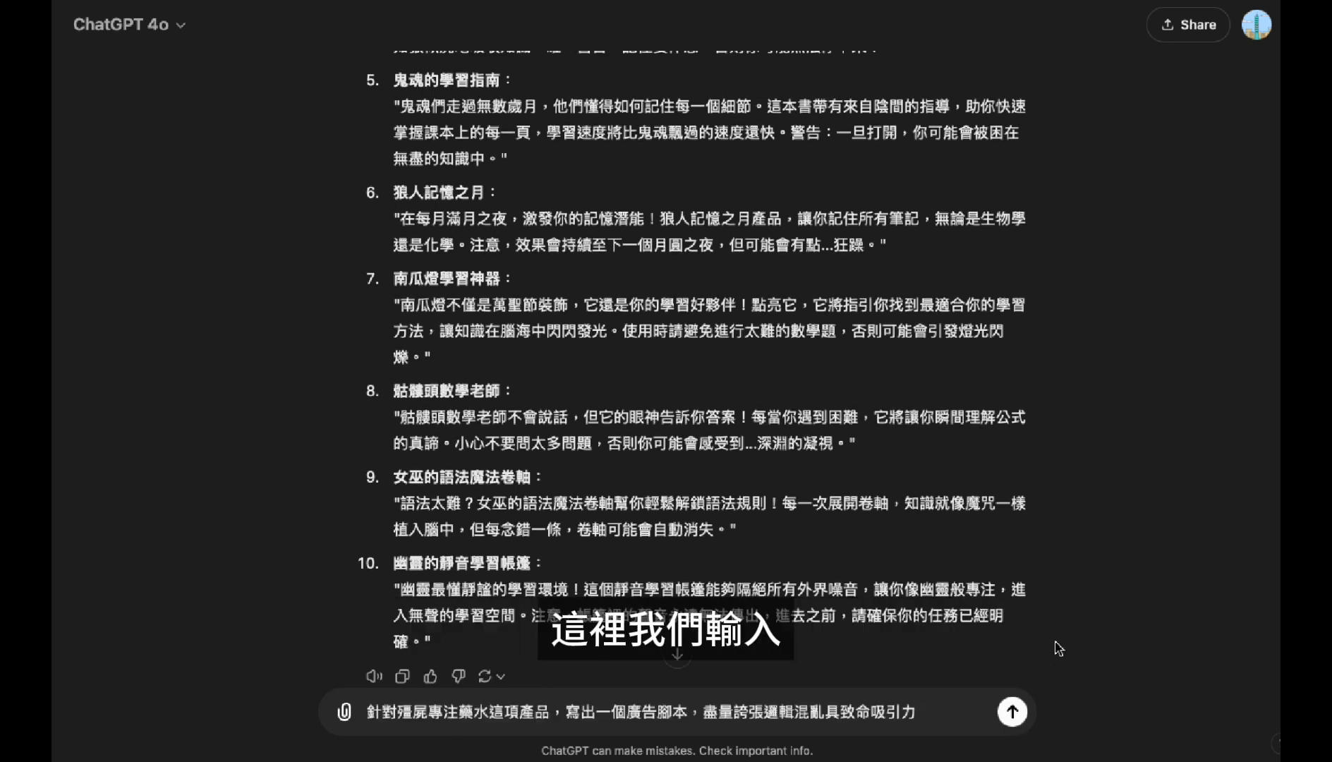
pyautogui.moveTo(929, 713); pyautogui.dragTo(321, 698)
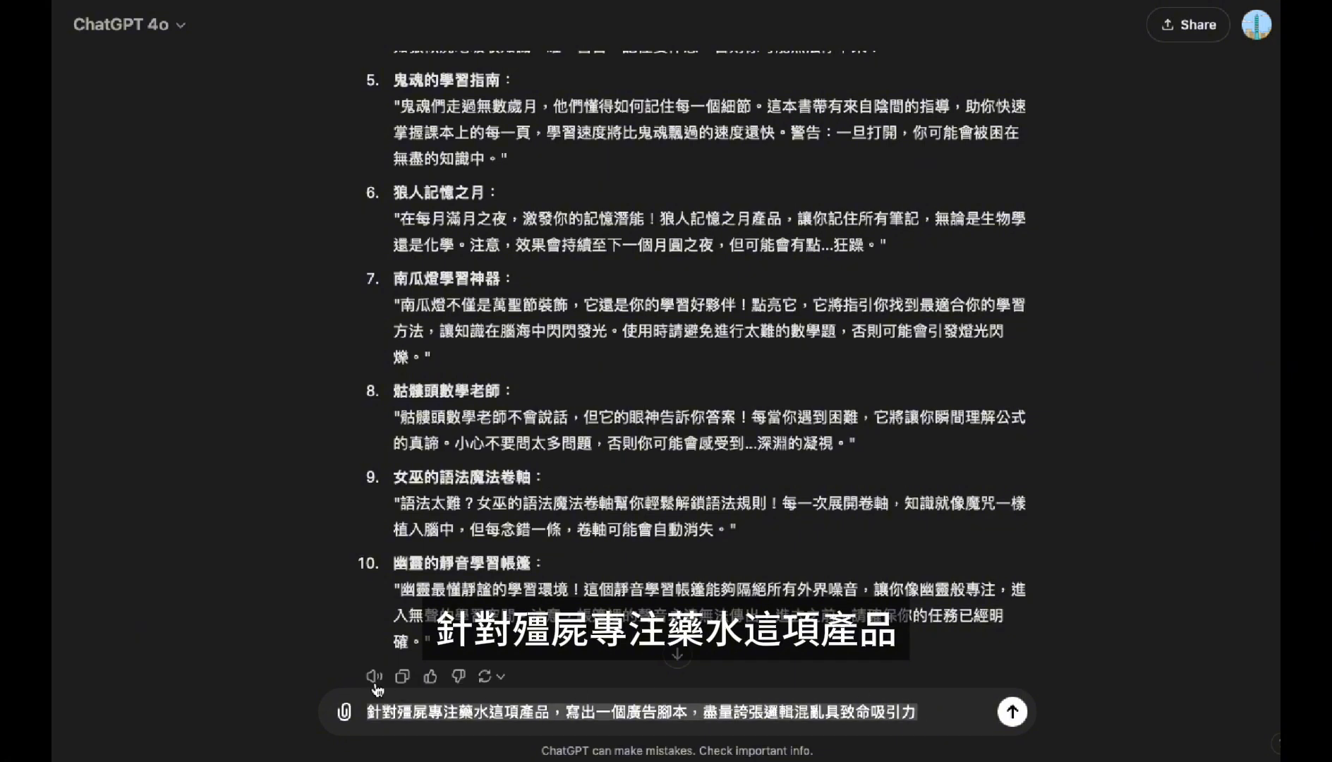
pyautogui.press('BackSpace')
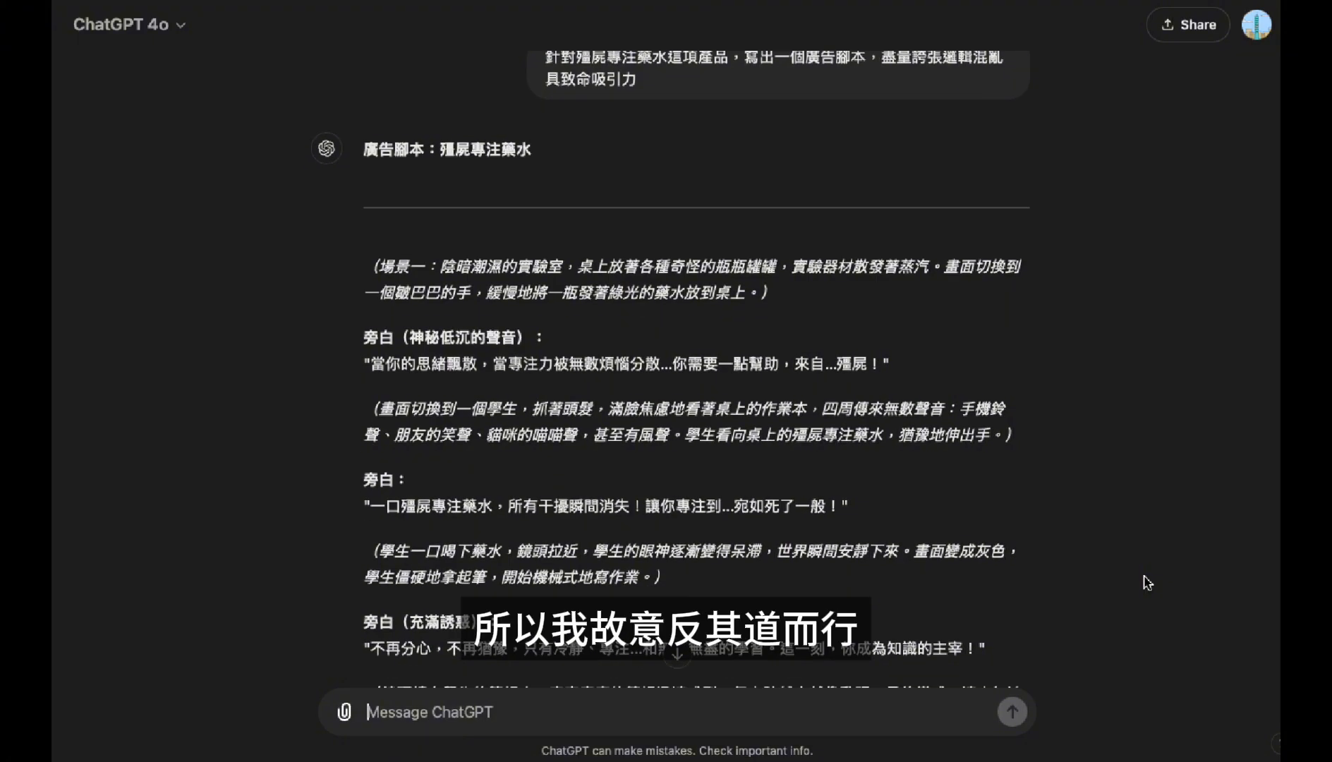
# Step: Read through the zombie focus potion script and request matching ad images one after another, in 16:9 ratio with any text in English
pyautogui.scroll(-3, 1147, 582)
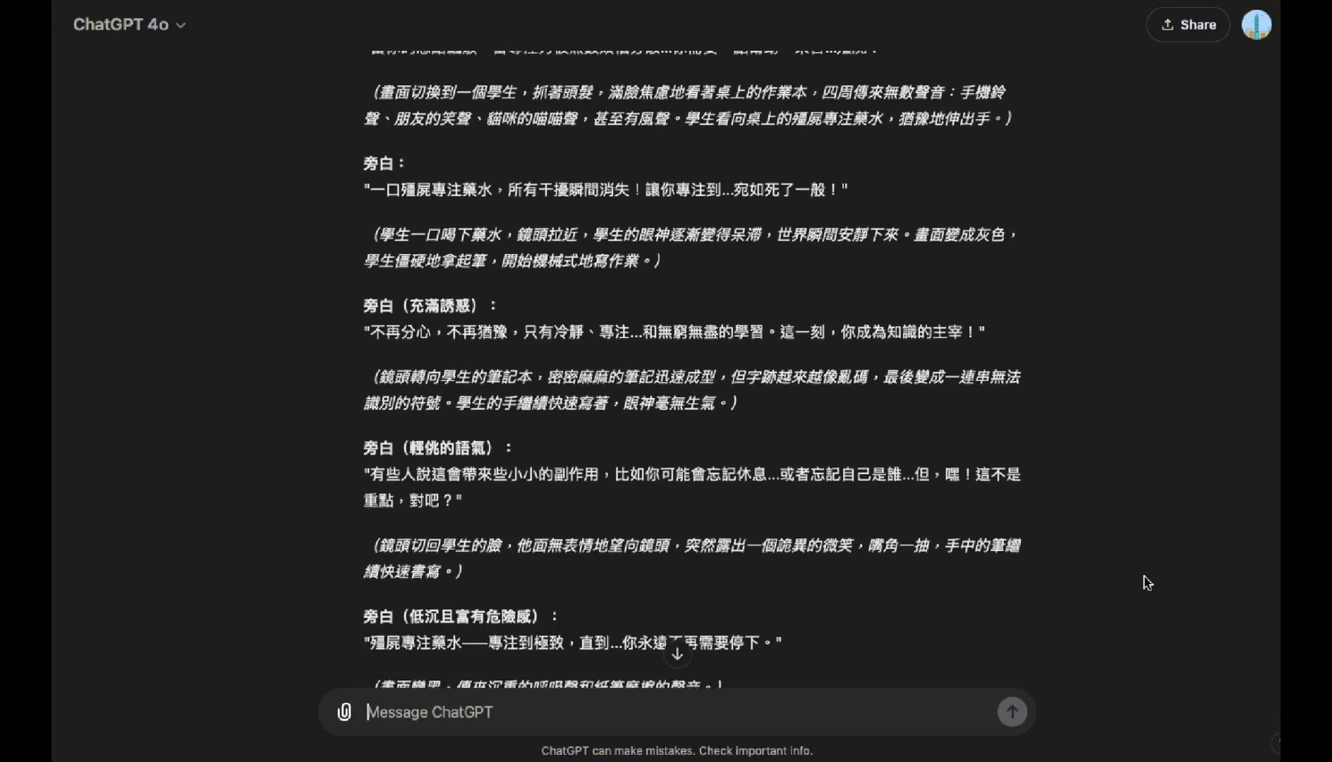
pyautogui.scroll(-5, 1147, 583)
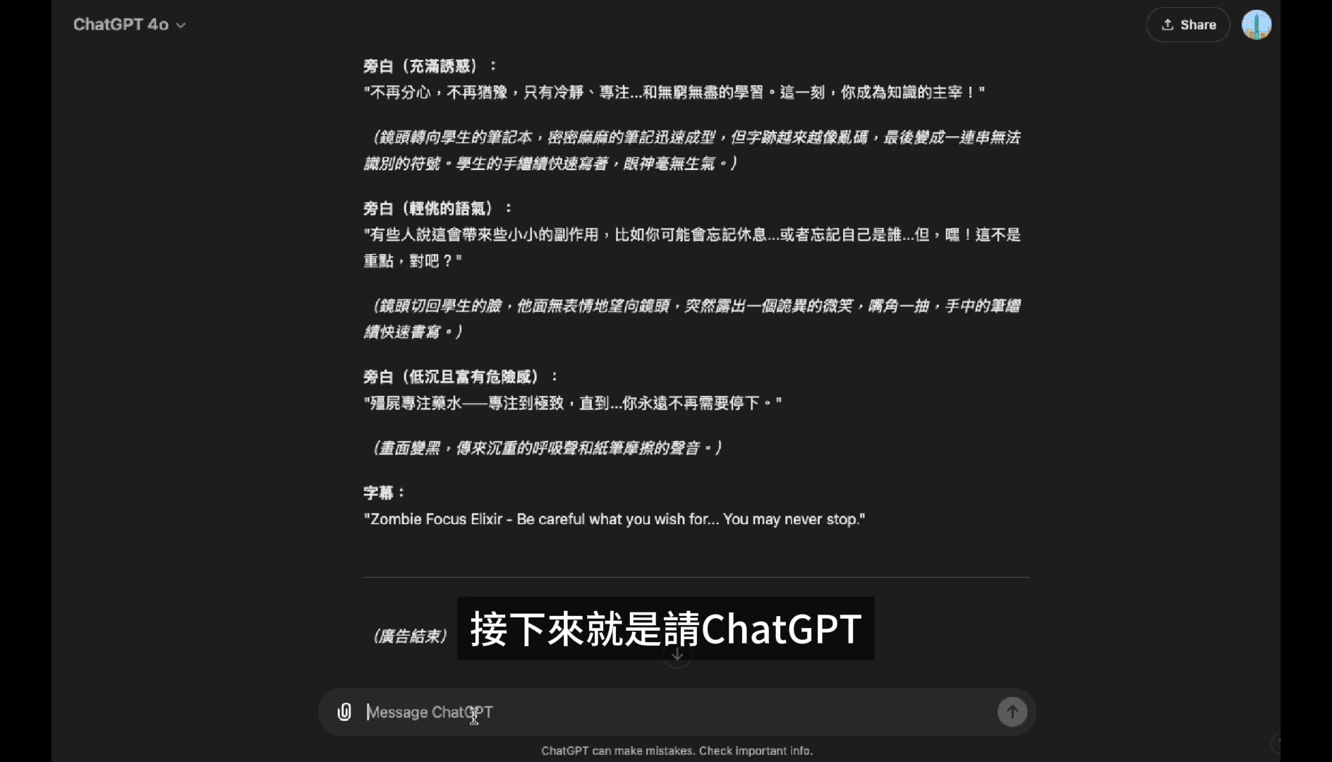
pyautogui.write('請針對以上腳本陸續生成配合的廣告圖片，16：9 ratio ,若有文字部分全部以英文顯示')
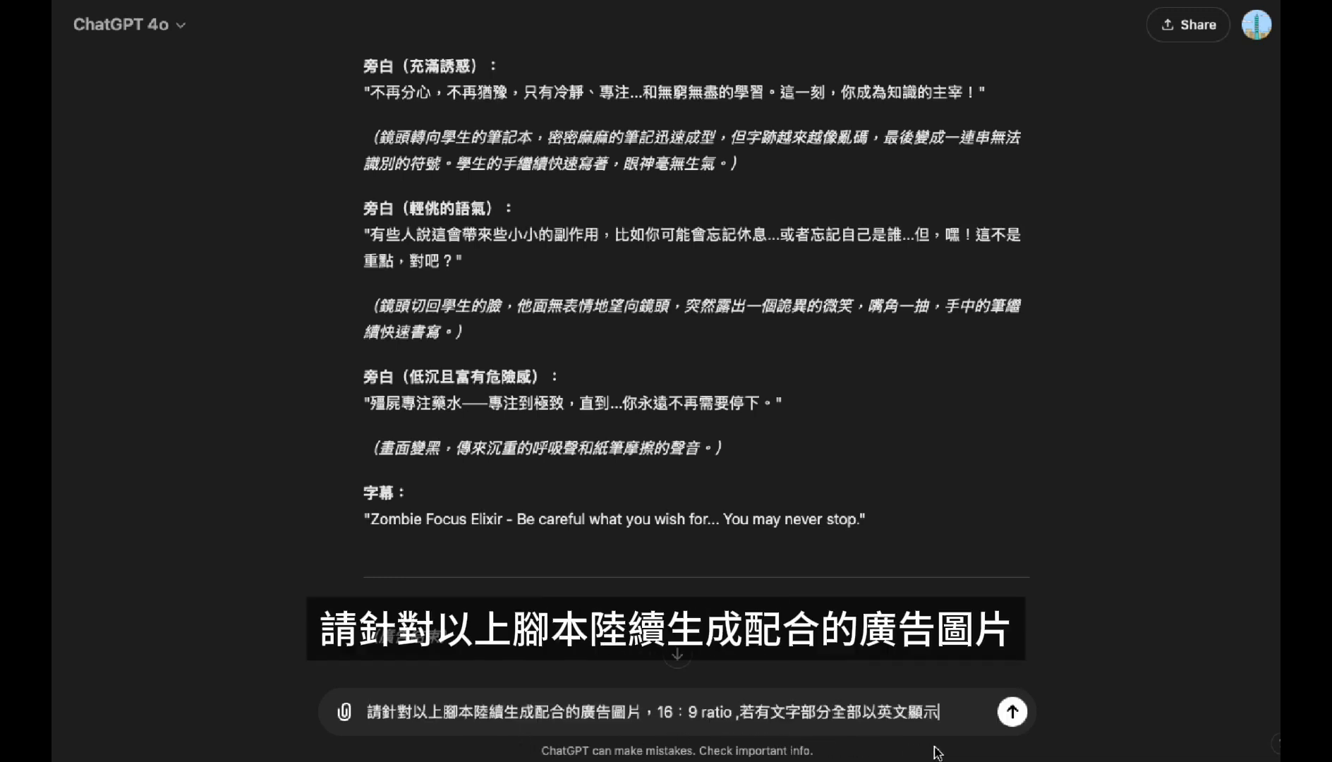
pyautogui.click(1018, 718)
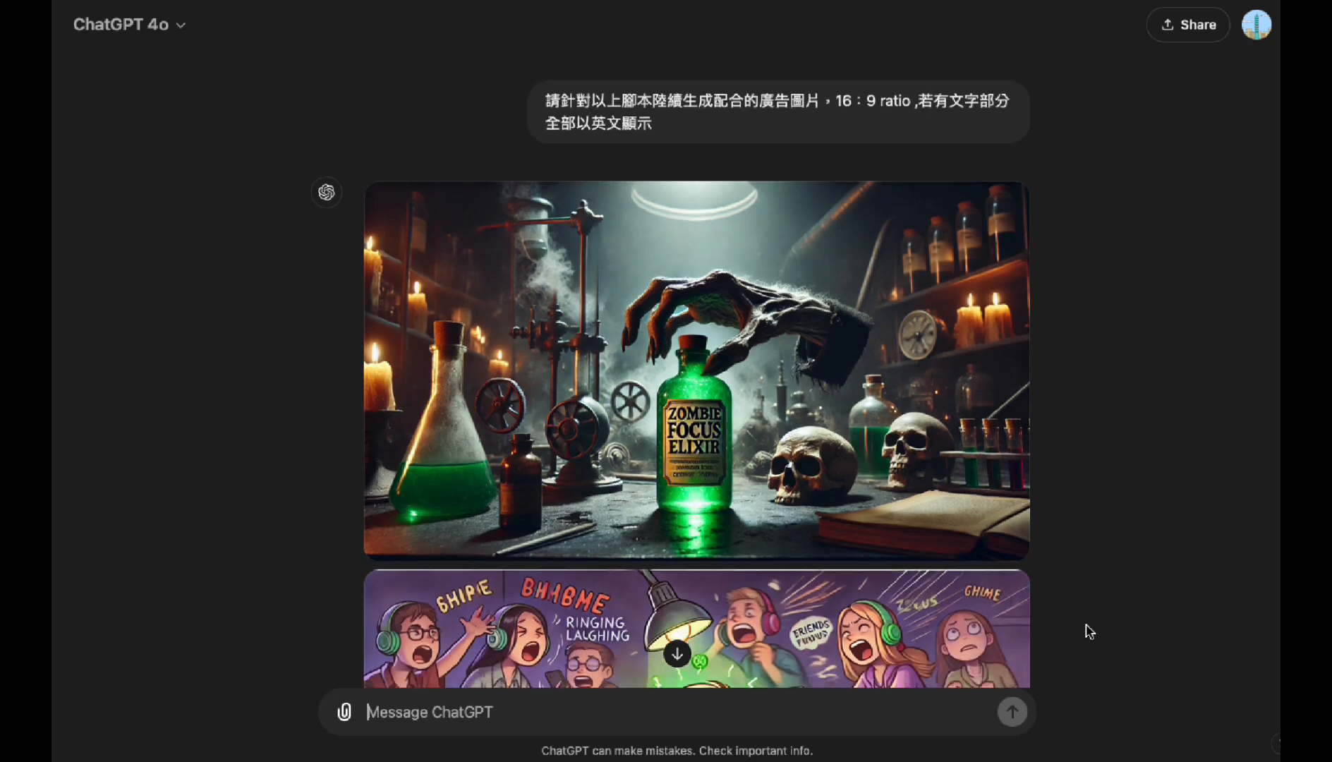
# Step: Look through the generated Zombie Focus Elixir images and compare the second image's style with the others
pyautogui.scroll(-5, 1090, 632)
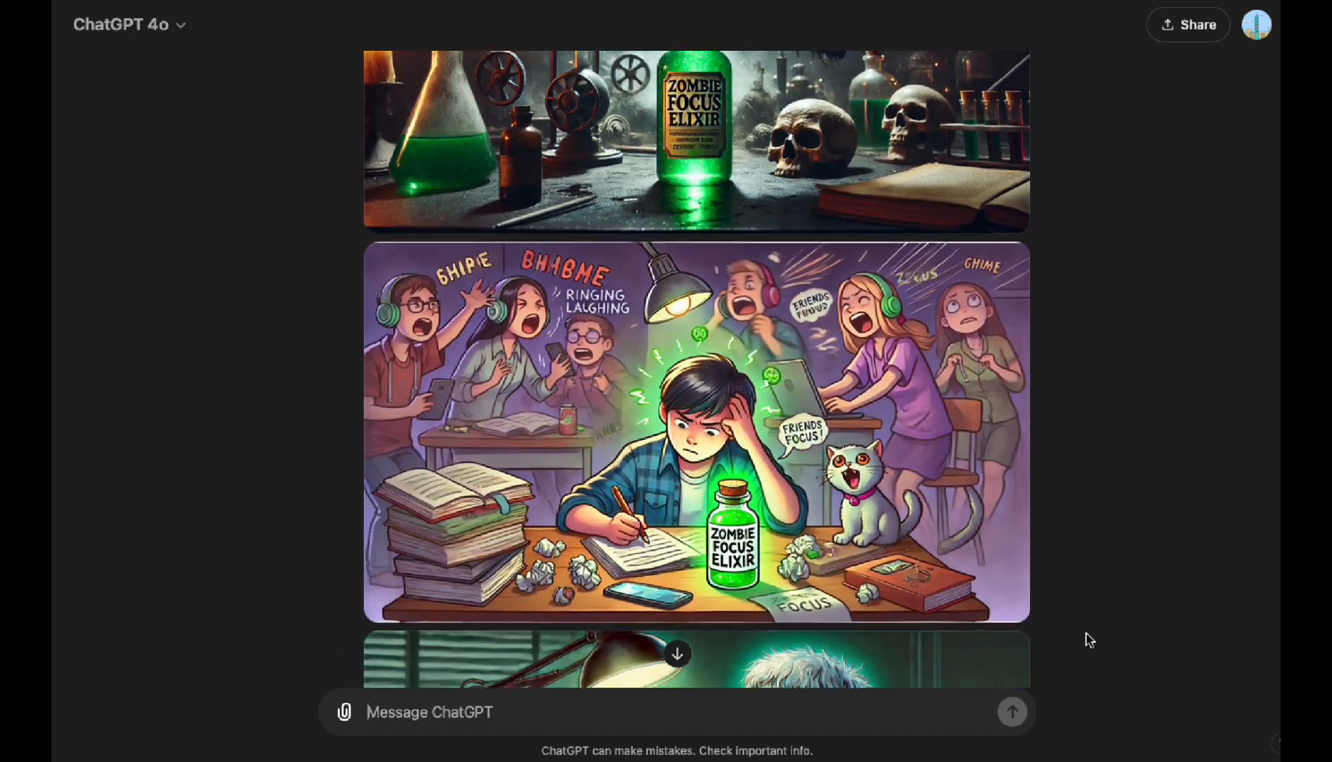
pyautogui.scroll(-4, 1090, 640)
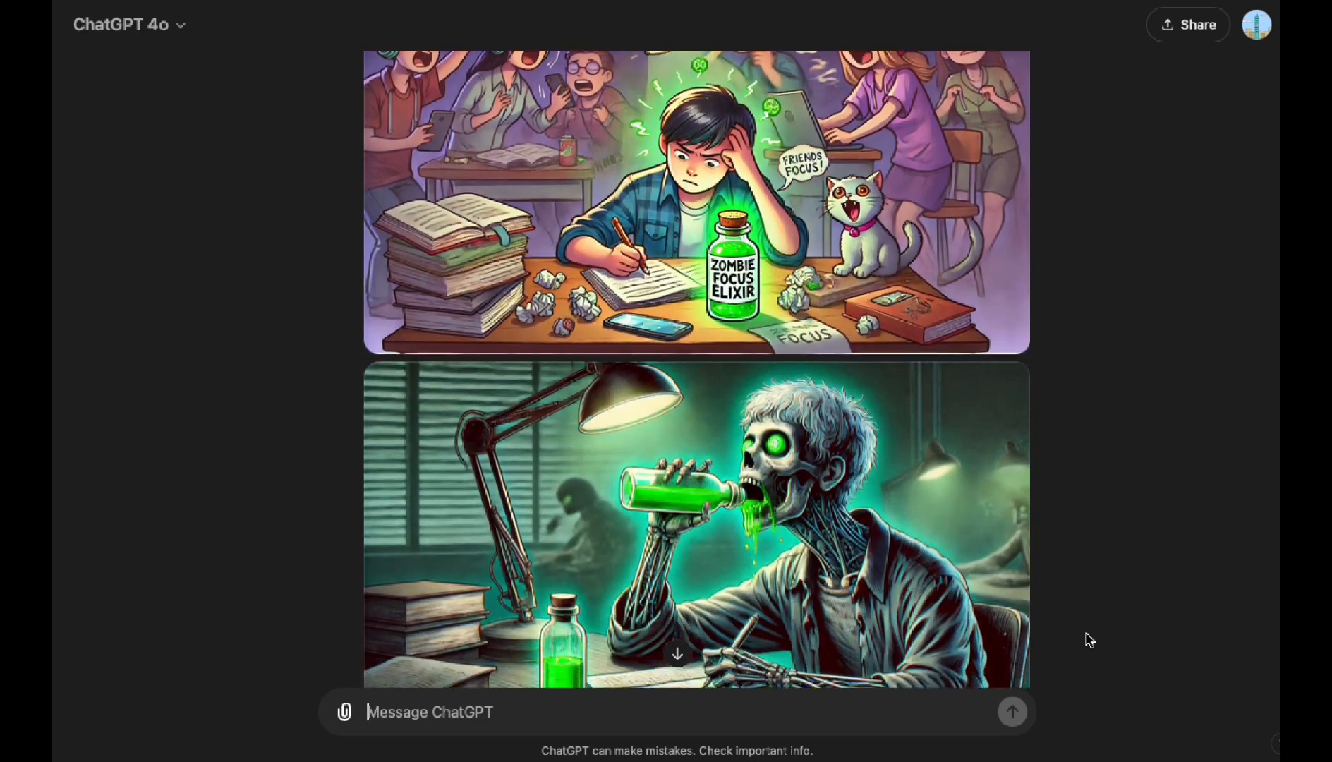
pyautogui.scroll(-5, 1090, 640)
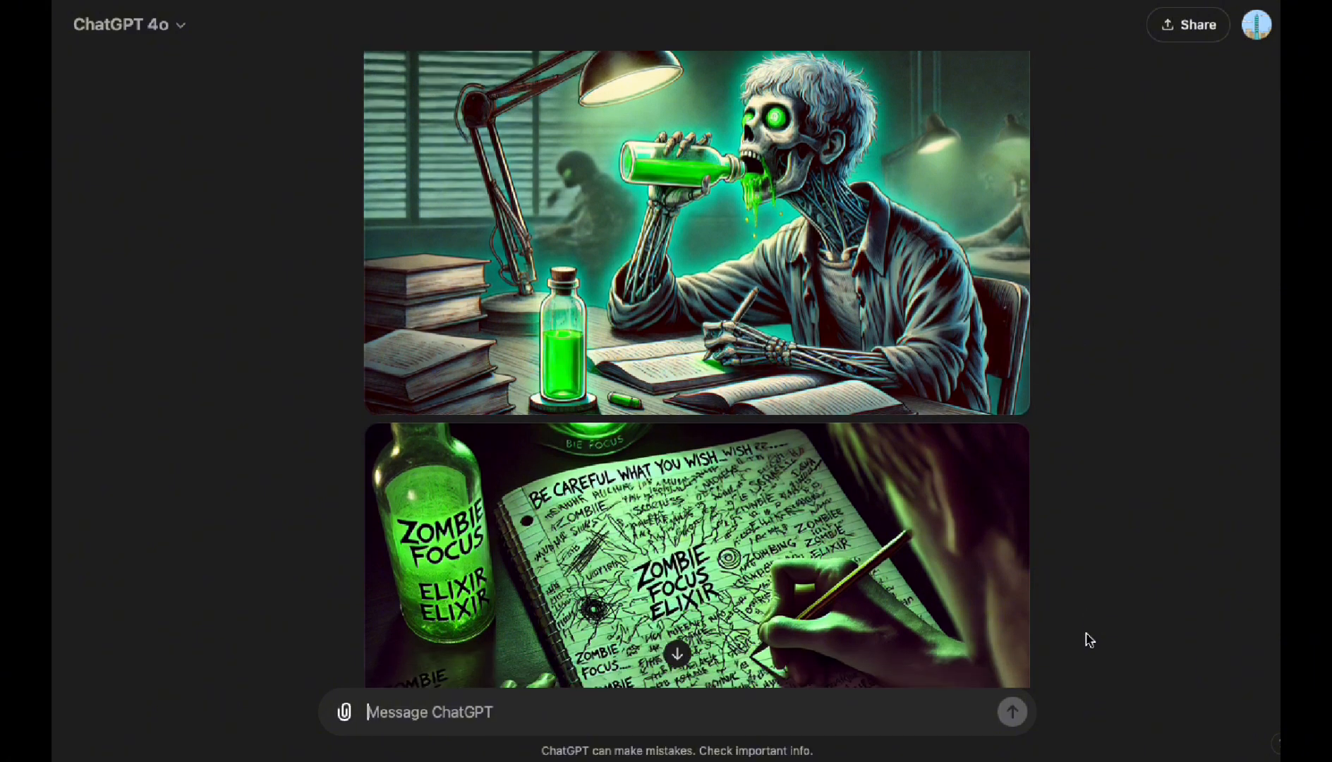
pyautogui.scroll(-6, 1090, 640)
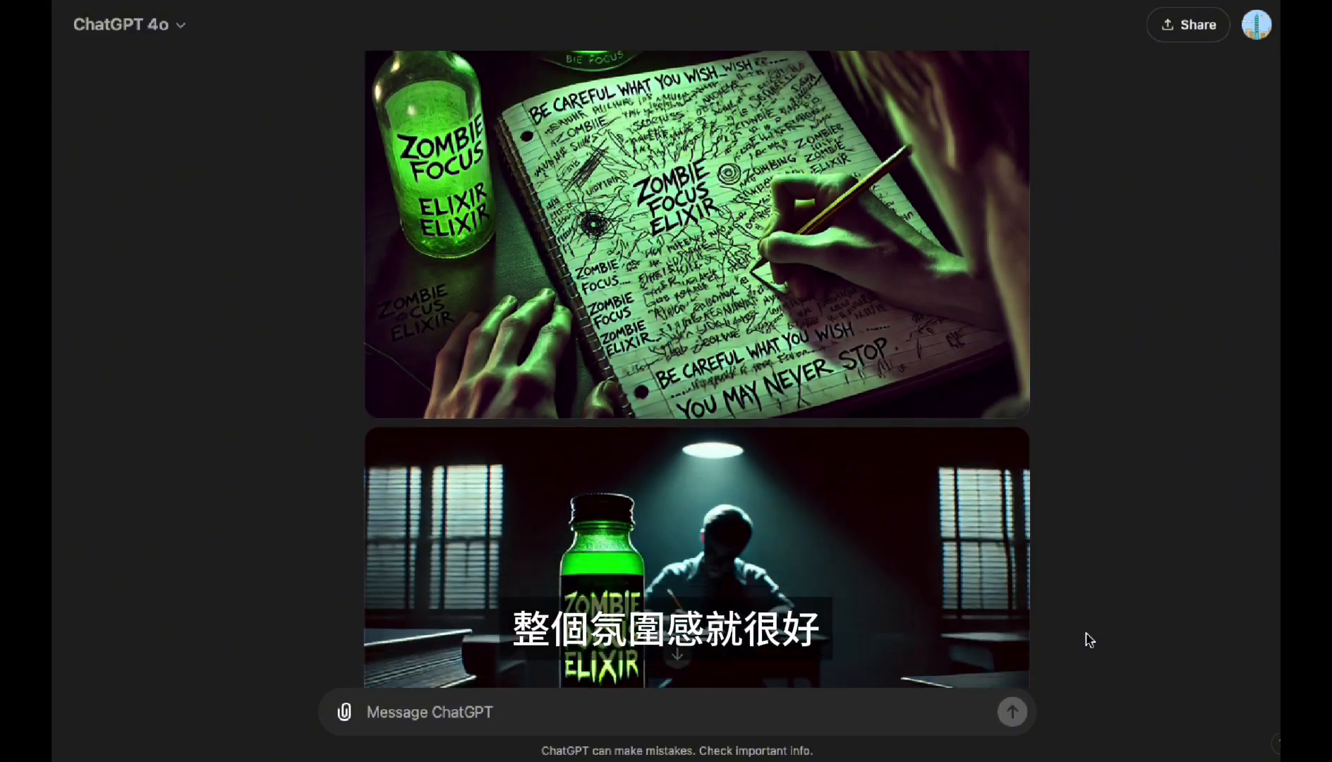
pyautogui.scroll(-4, 1090, 640)
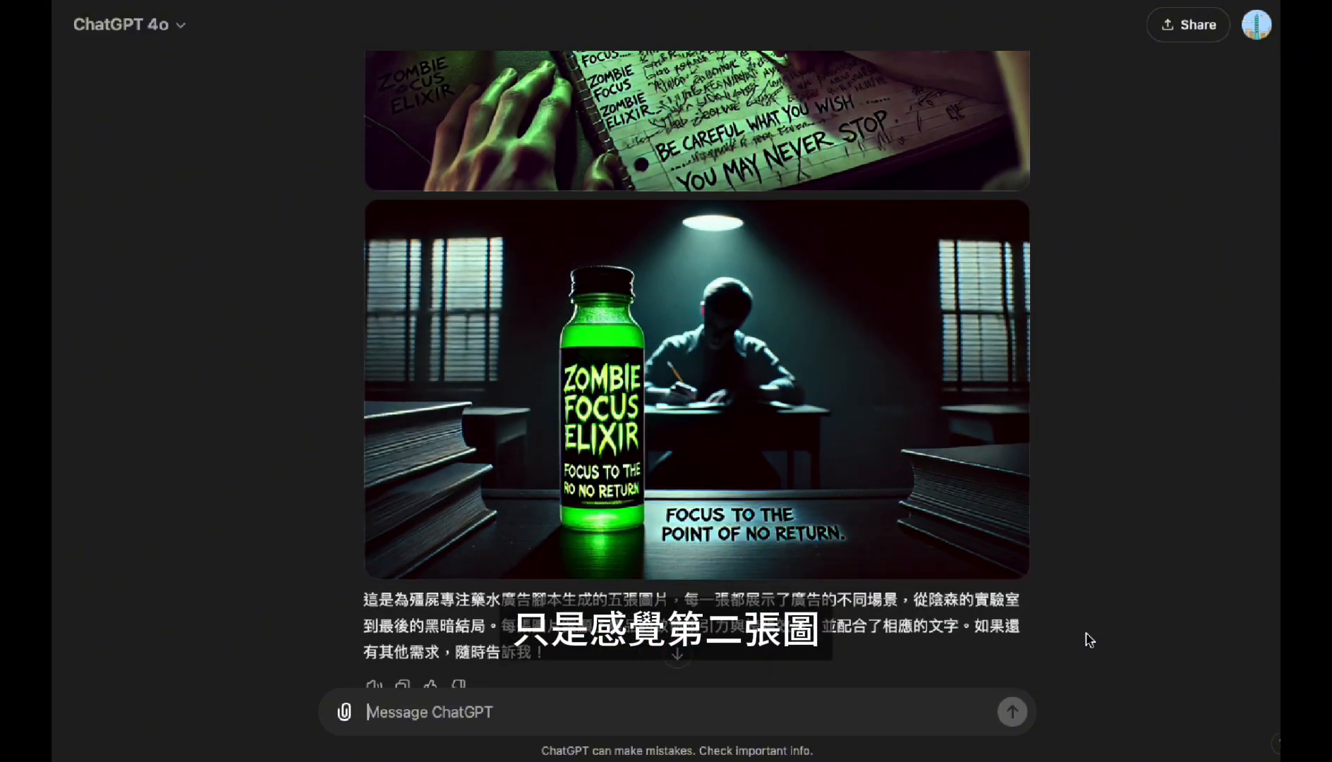
pyautogui.scroll(-1, 1090, 640)
pyautogui.scroll(18, 1090, 640)
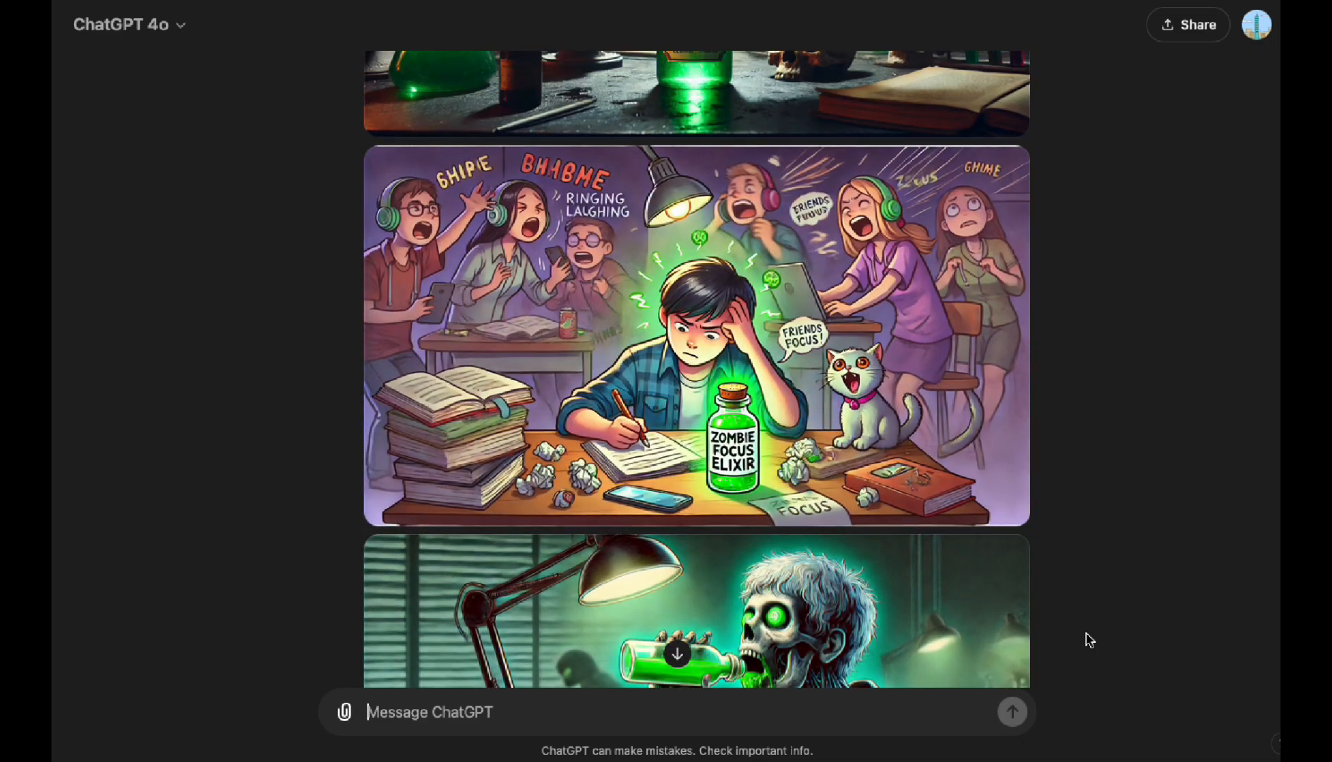
pyautogui.scroll(1, 1089, 639)
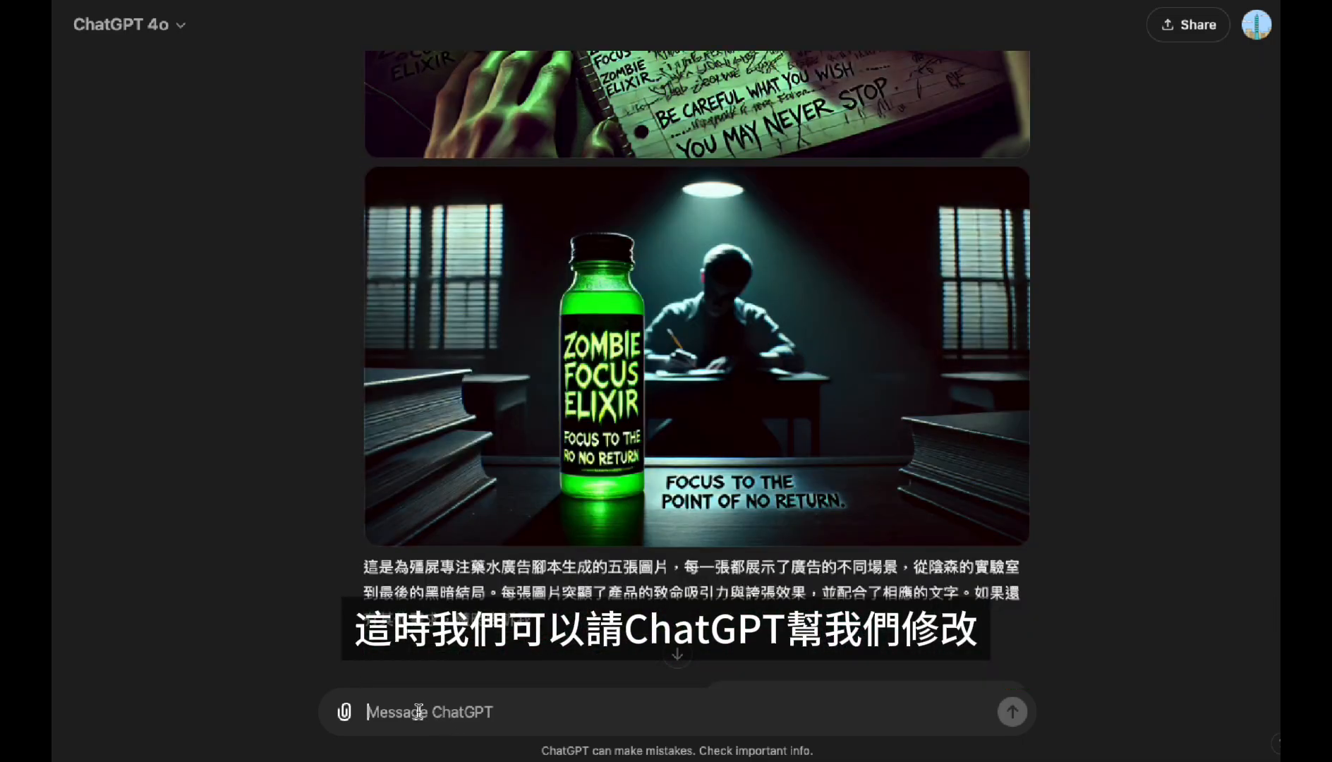
# Step: Ask for the second image to be modified to match the style of the others with "請修改第二張圖讓他跟其他張圖的風格一致"
pyautogui.write('請修改第二張圖讓他跟其他張圖的風格一致')
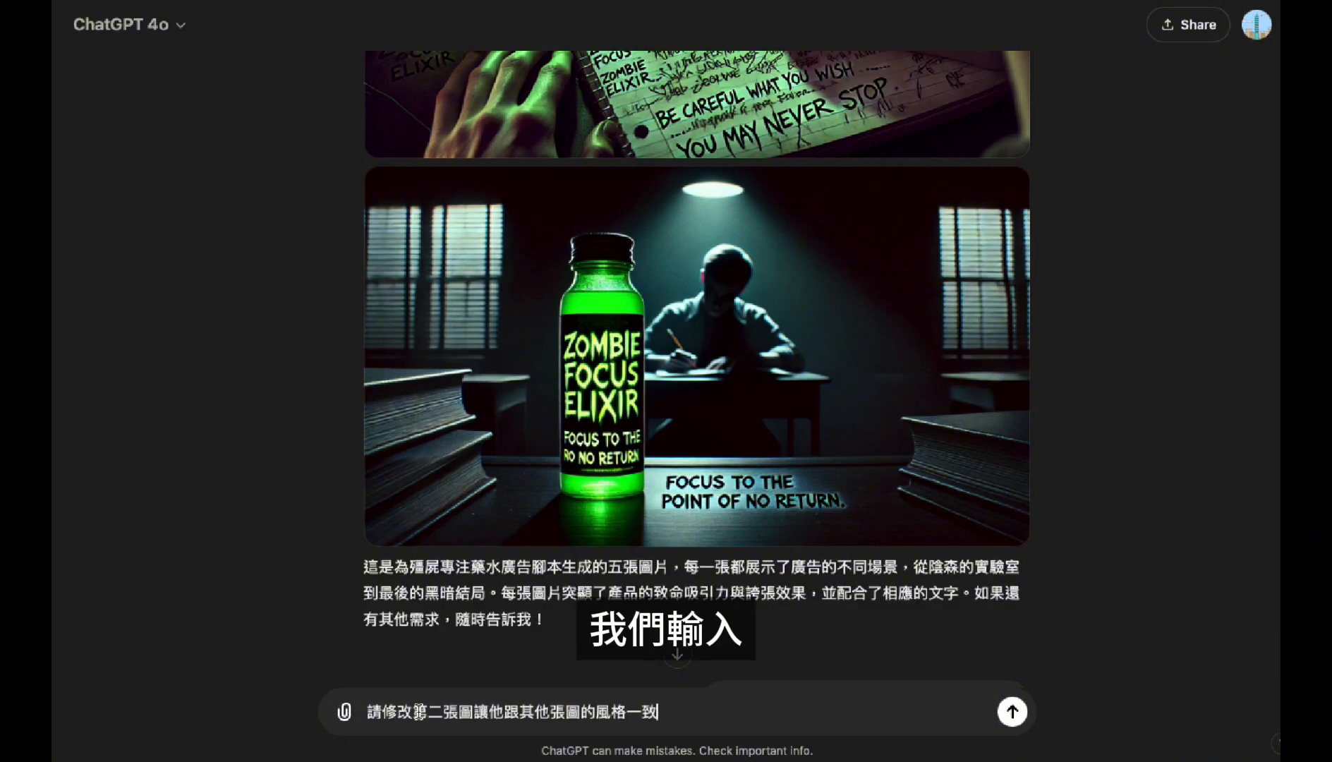
pyautogui.click(1012, 713)
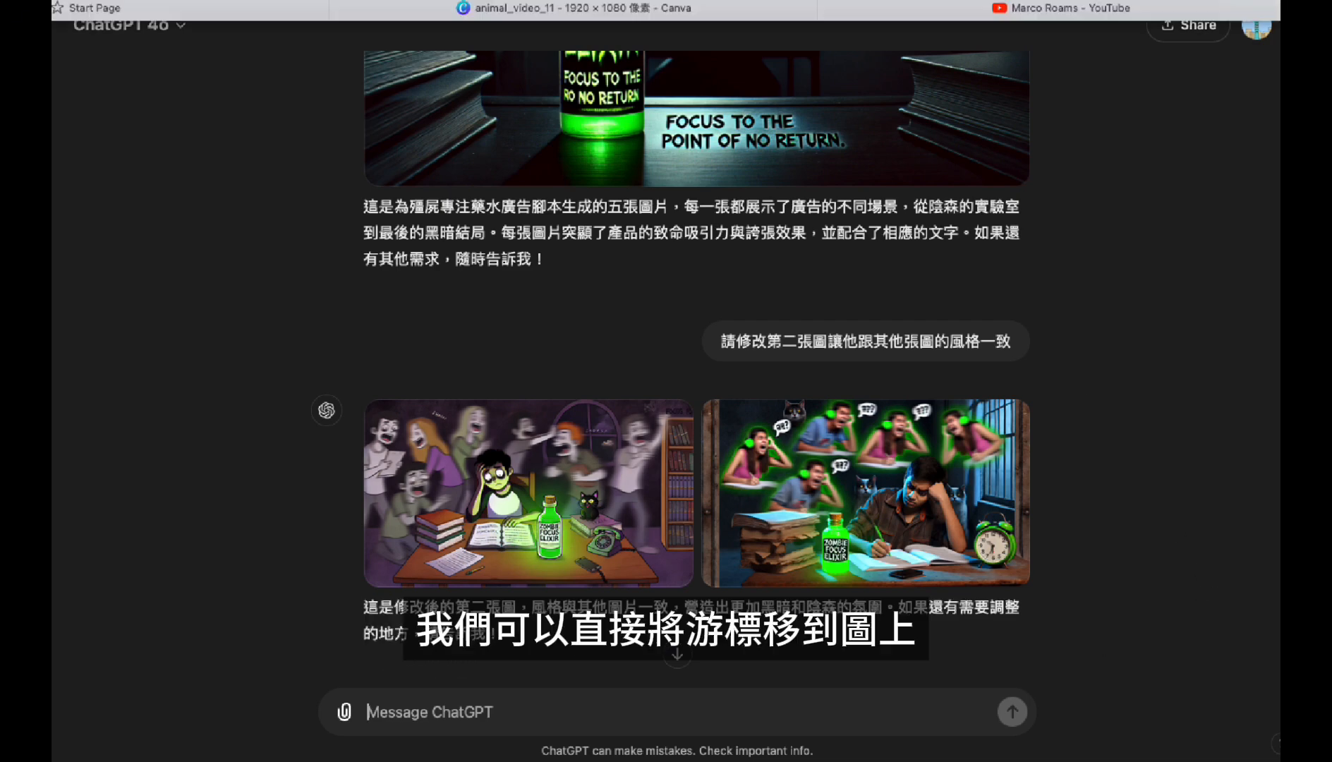
pyautogui.moveTo(676, 455)
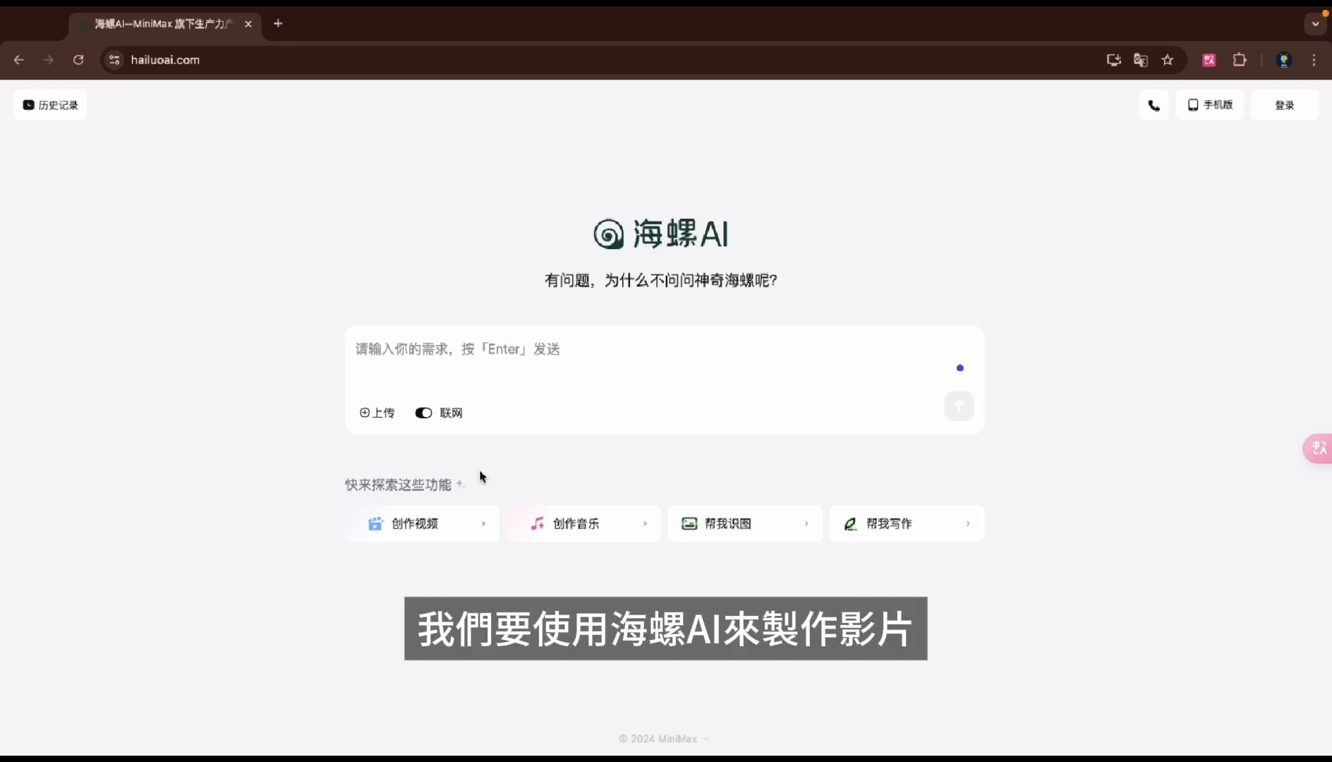
# Step: Open the video creation page of 海螺AI and set the phone login's country code to +886
pyautogui.click(428, 528)
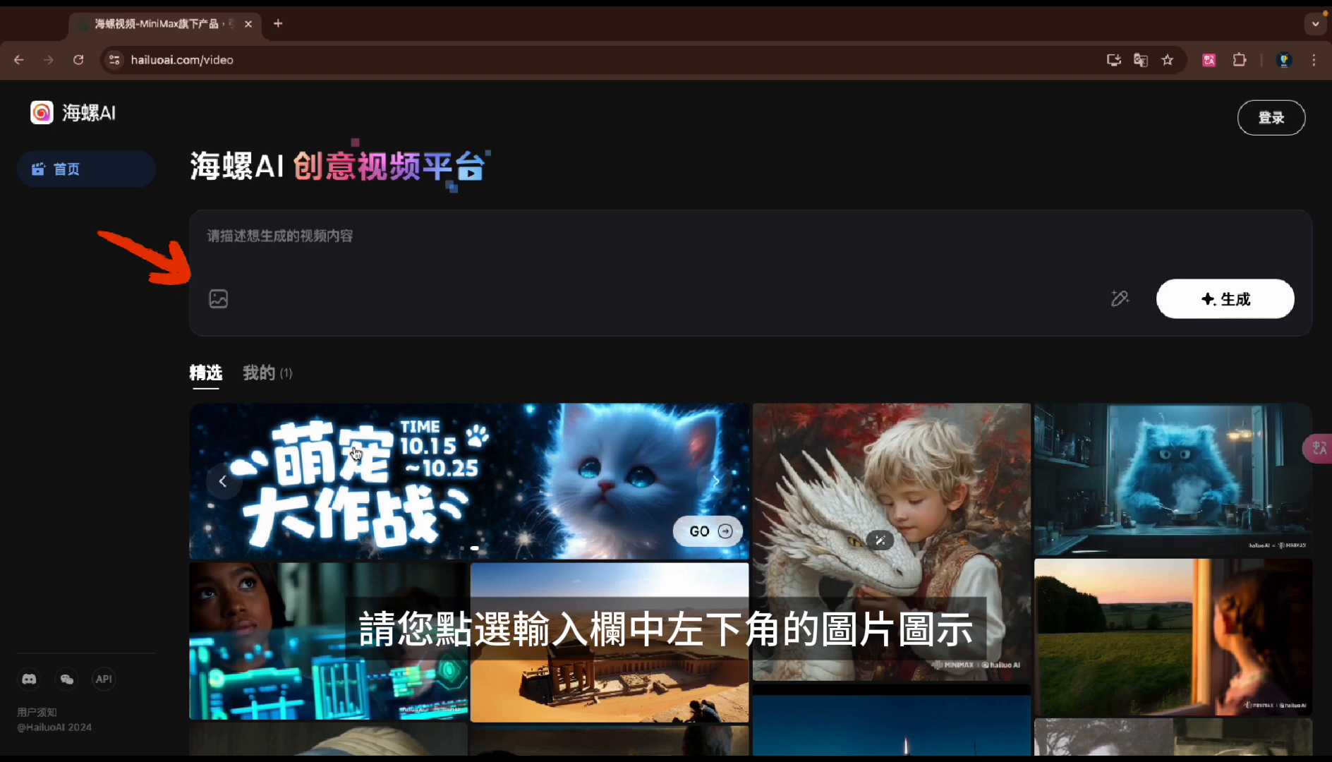
pyautogui.click(219, 300)
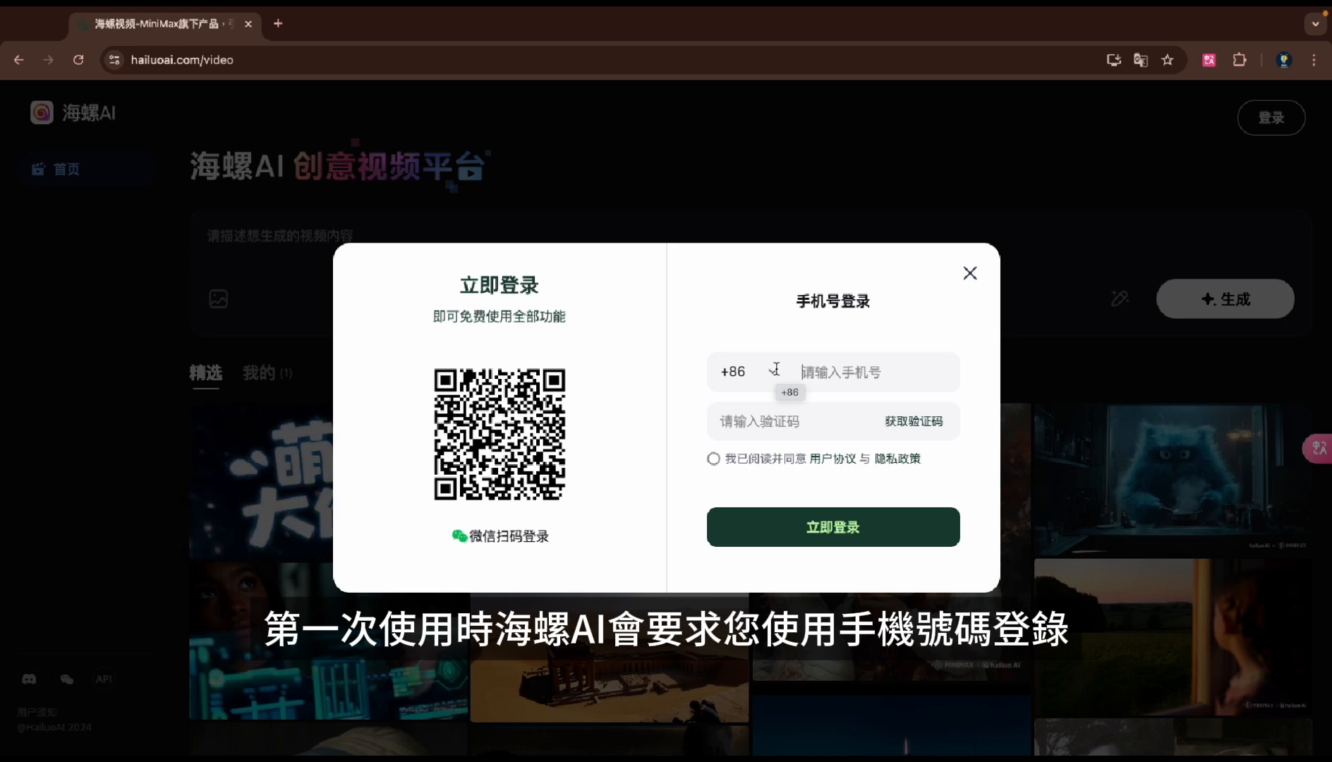
pyautogui.click(775, 368)
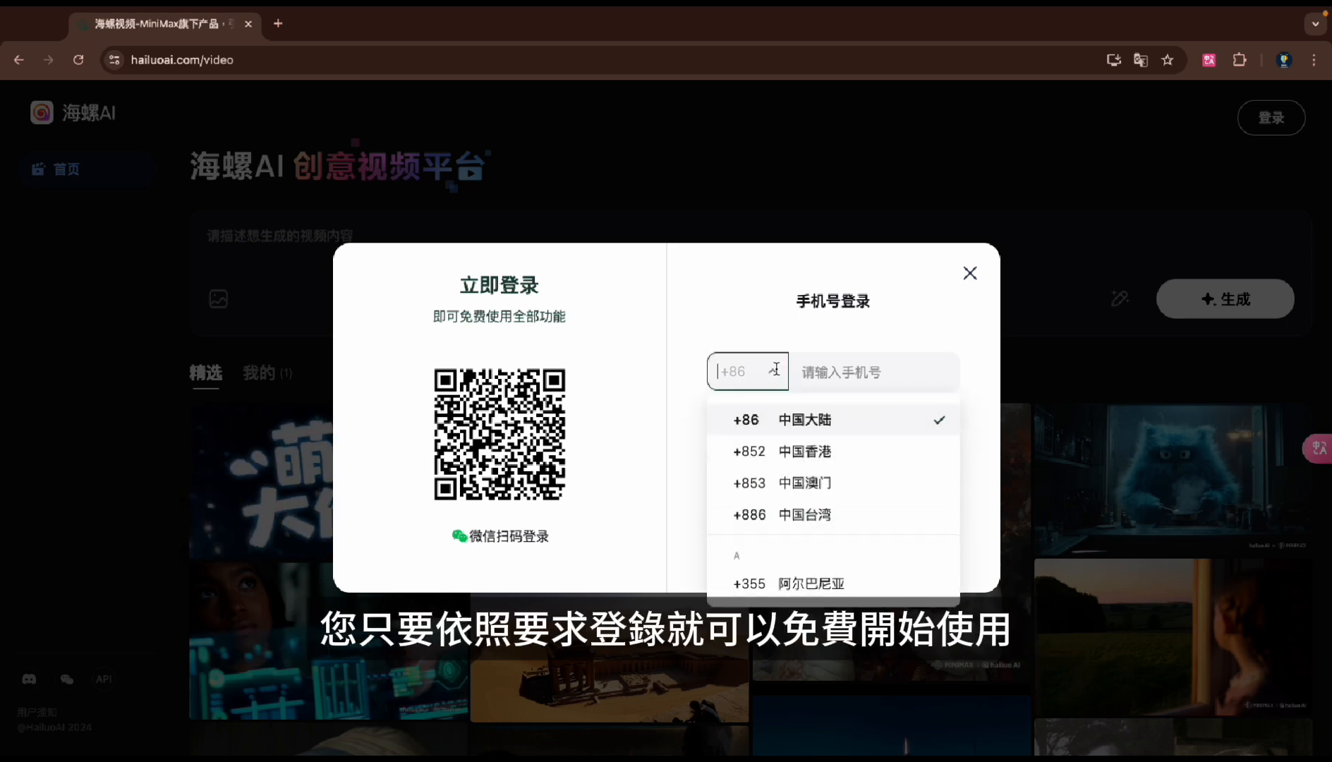
pyautogui.click(777, 517)
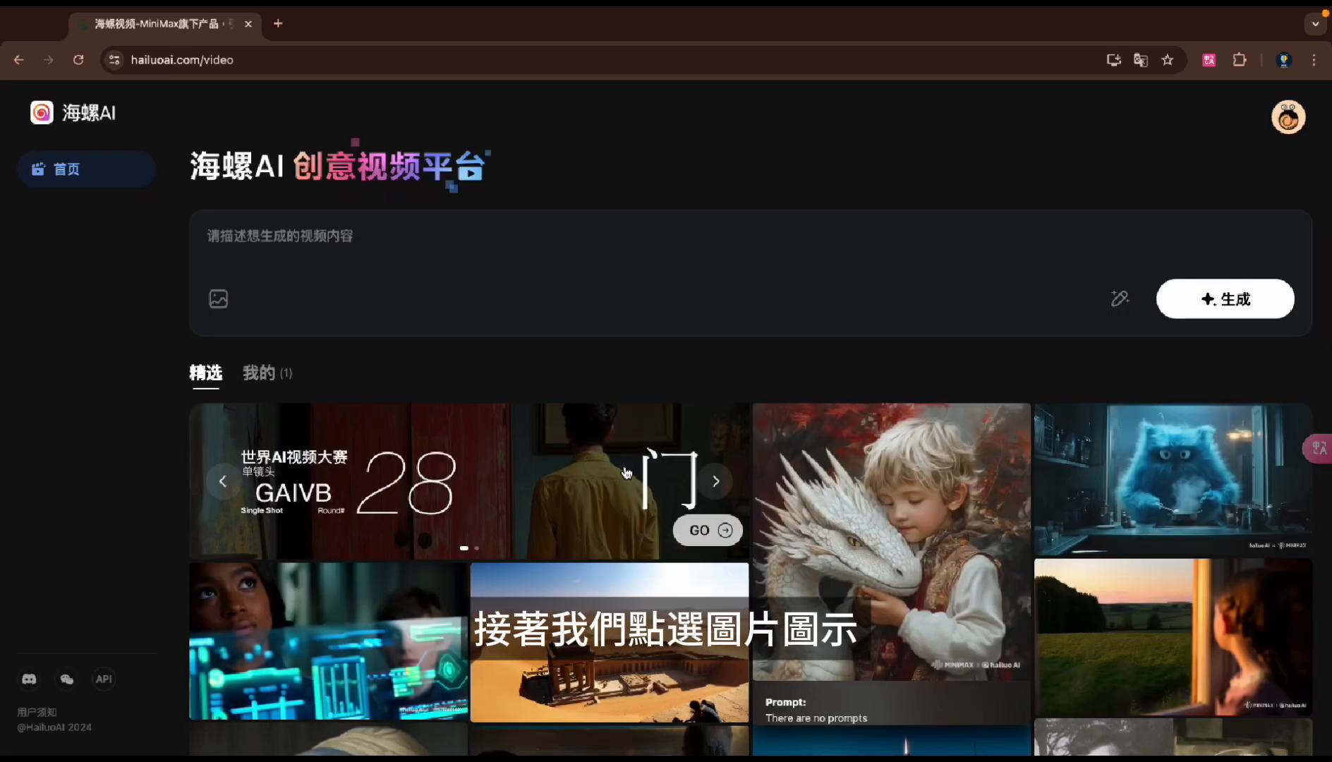
# Step: Add the laboratory elixir image to the 海螺AI video request and copy the scene one description from the ChatGPT script
pyautogui.click(218, 302)
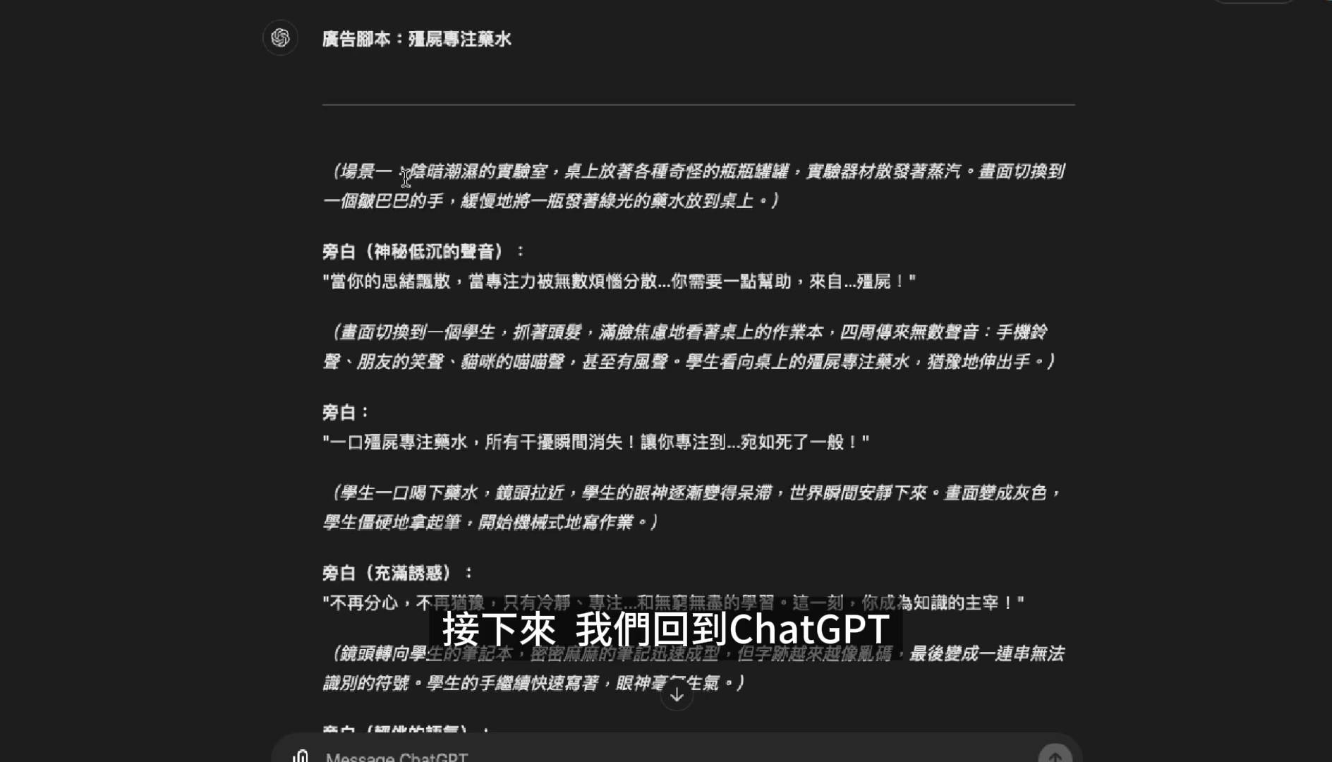
pyautogui.moveTo(411, 173); pyautogui.dragTo(766, 202)
pyautogui.hotkey('ctrl', 'c')
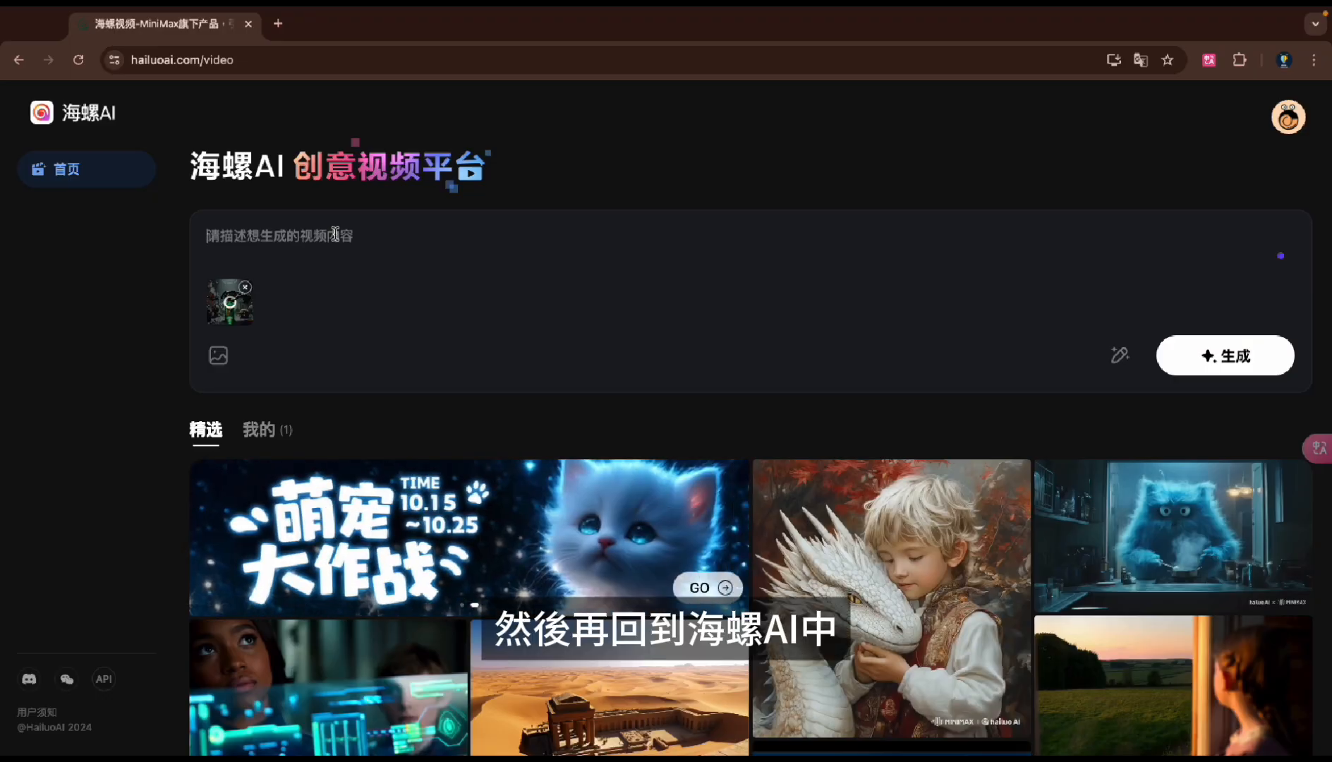
# Step: Paste the copied laboratory scene description as the 海螺AI video prompt and generate the video
pyautogui.click(335, 234)
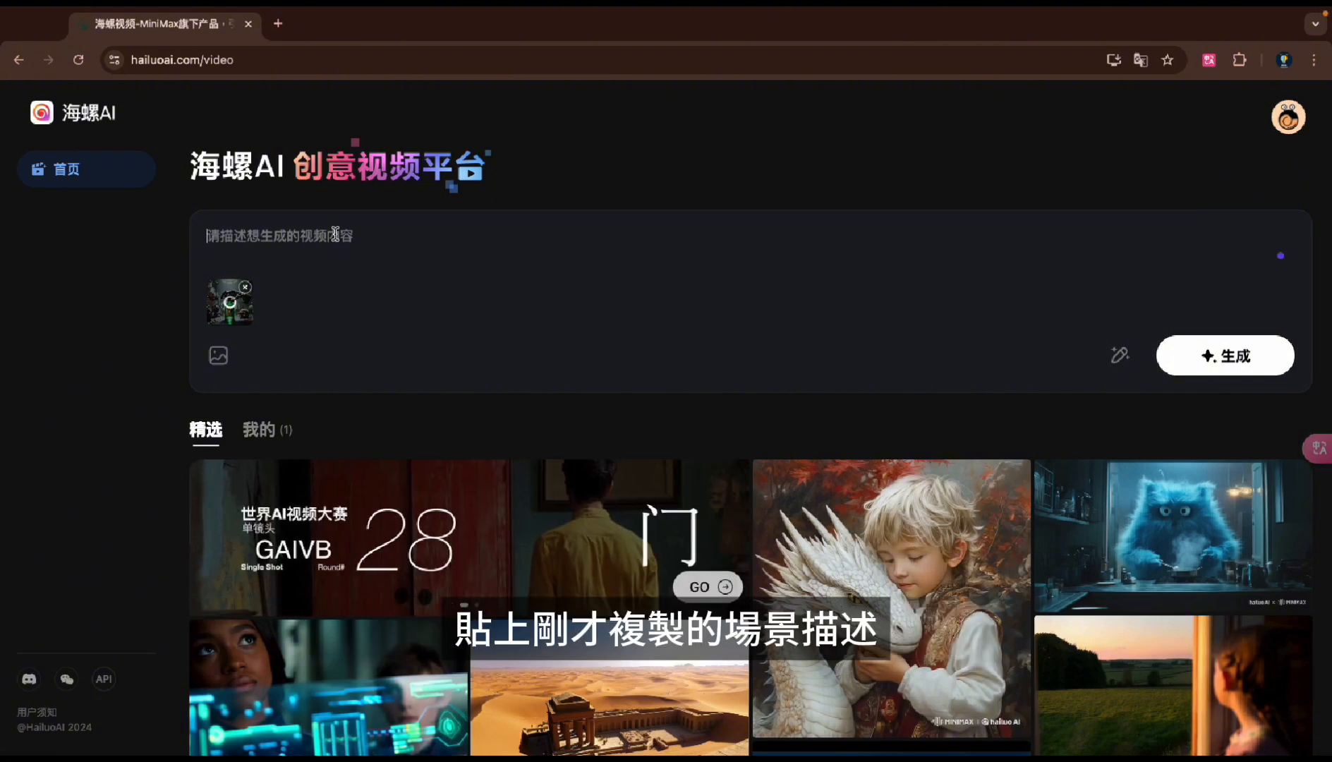
pyautogui.hotkey('ctrl', 'v')
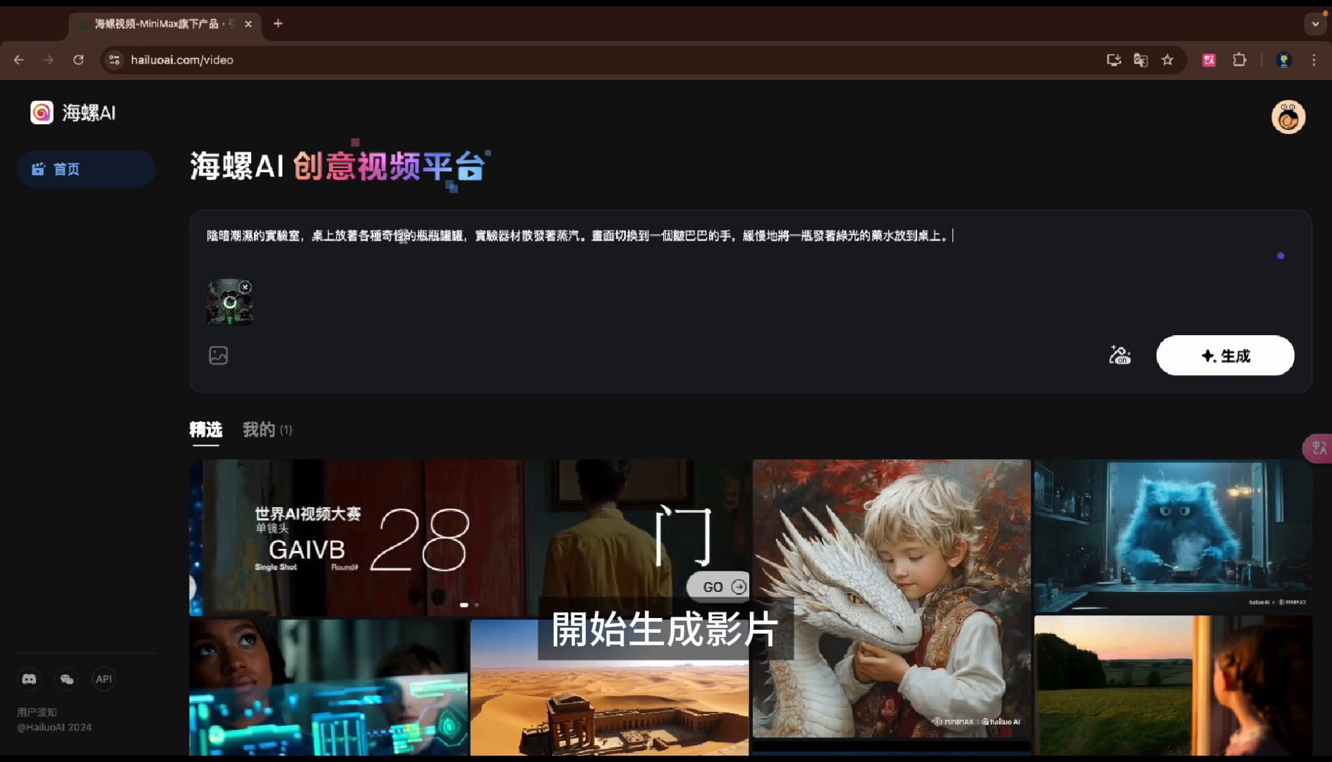
pyautogui.click(1231, 367)
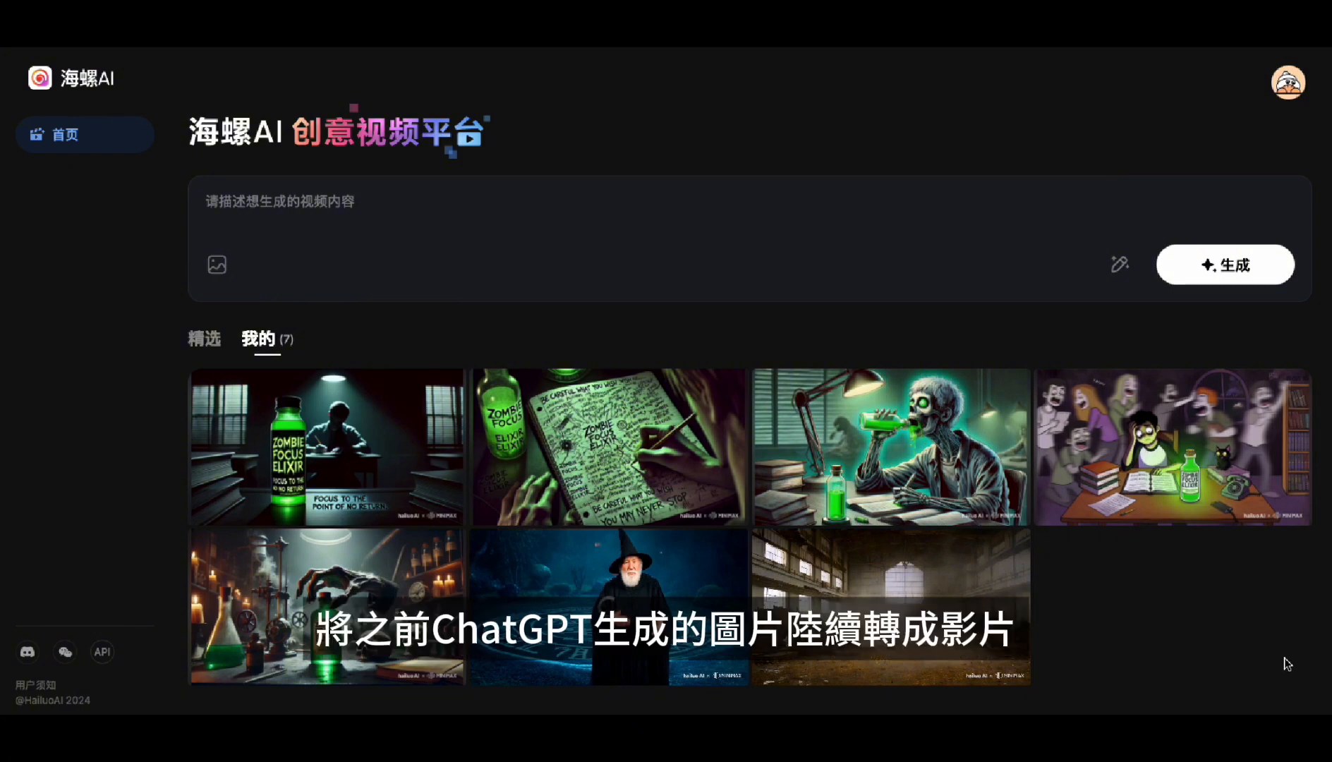
# Step: Preview the generated laboratory elixir video among the user's own videos
pyautogui.moveTo(335, 649)
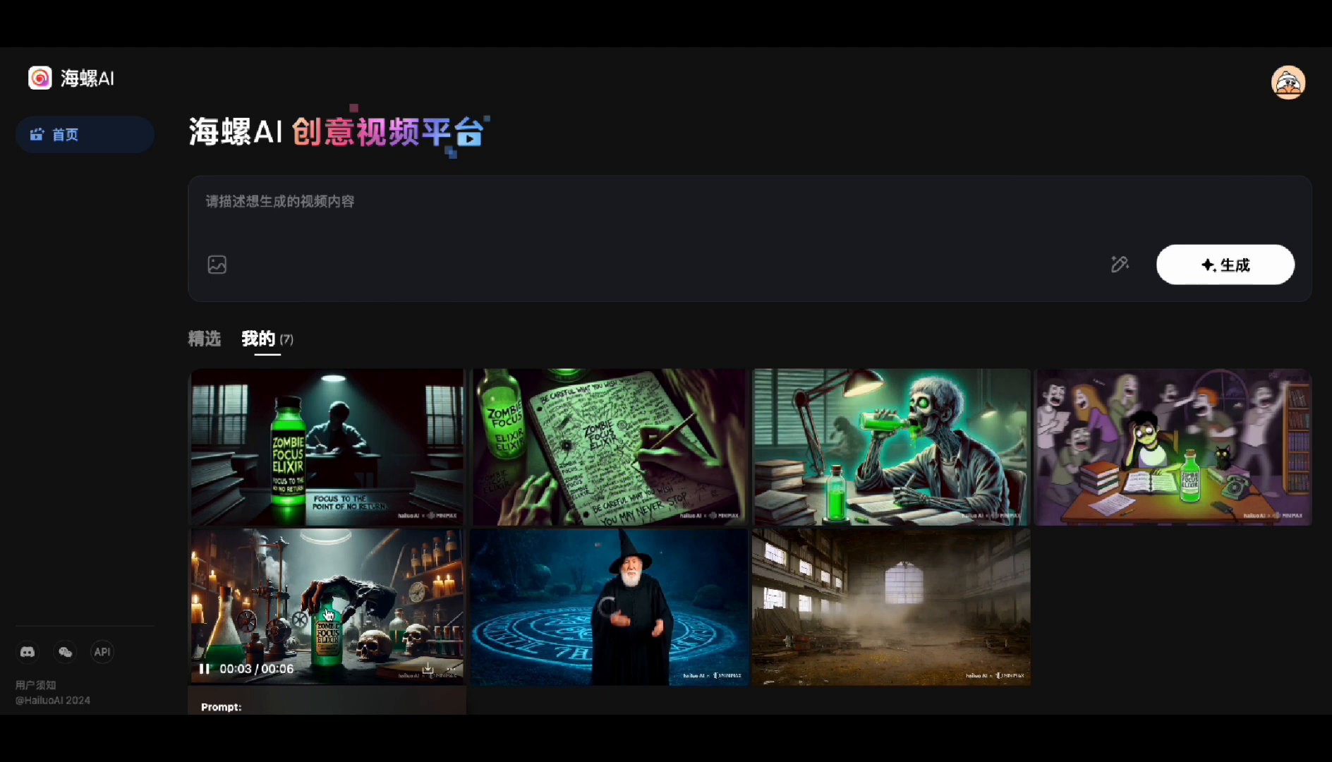
pyautogui.click(329, 617)
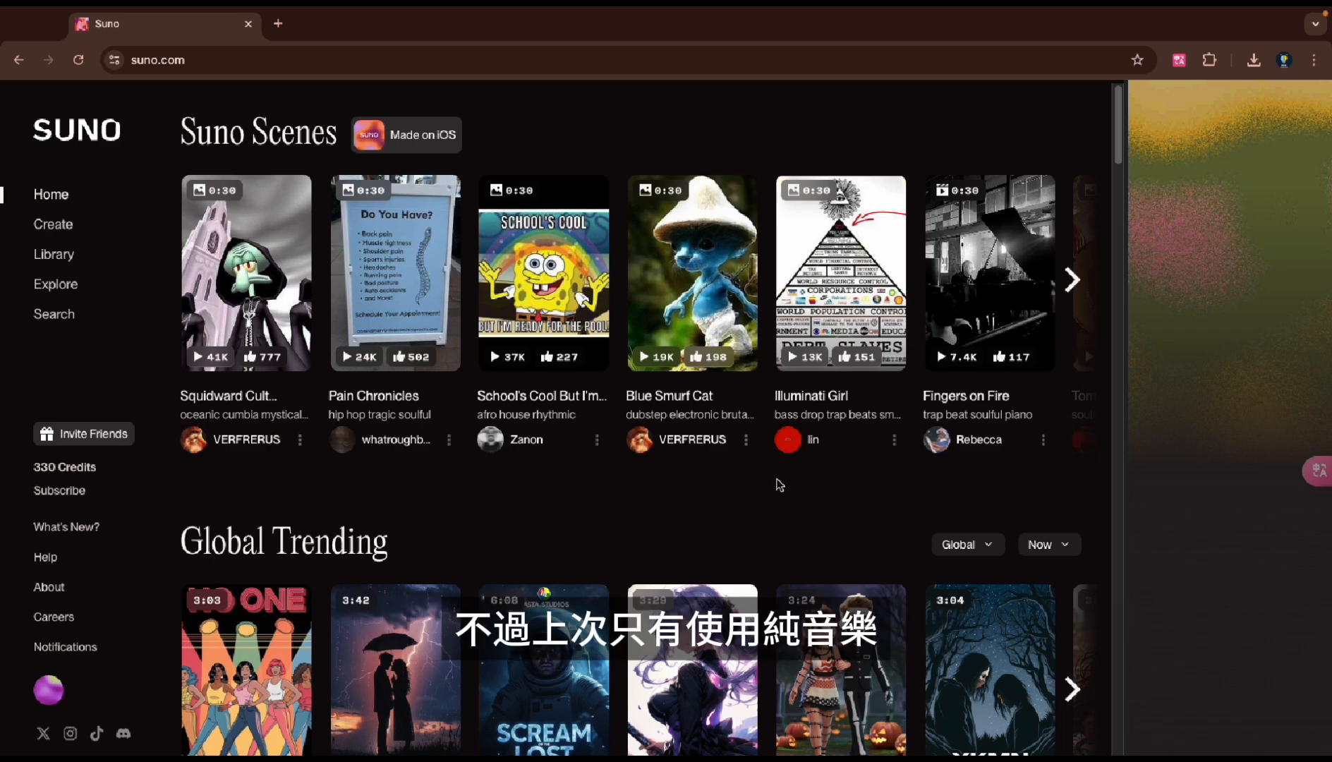
pyautogui.scroll(-2, 761, 515)
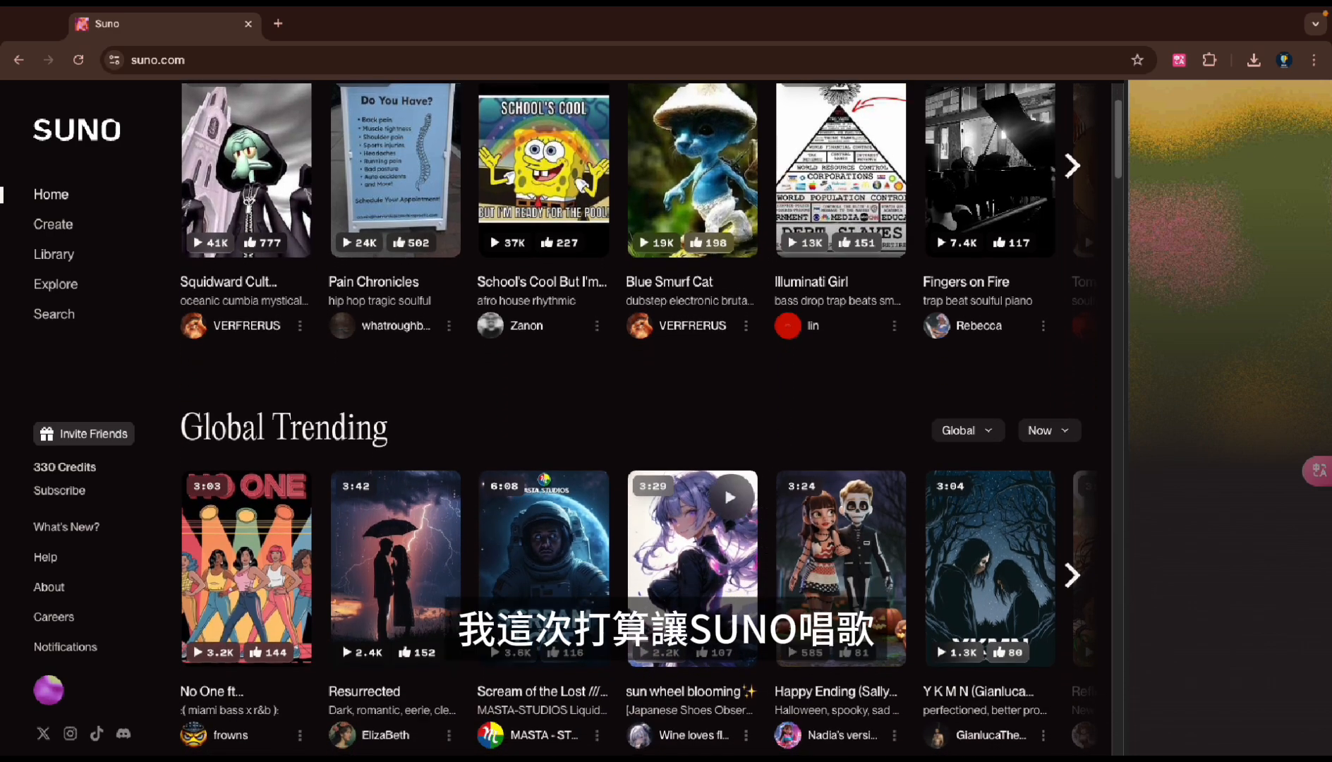
pyautogui.scroll(-3, 691, 494)
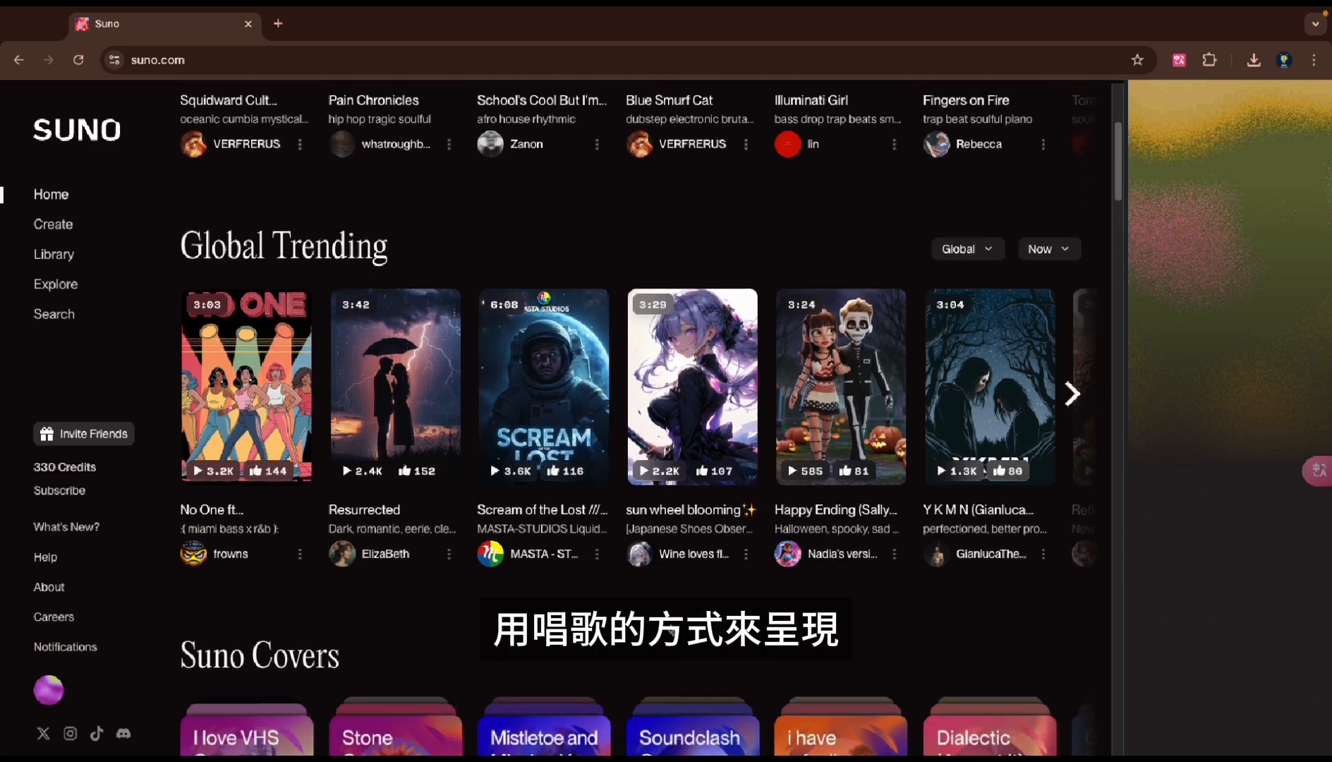
pyautogui.scroll(-3, 635, 424)
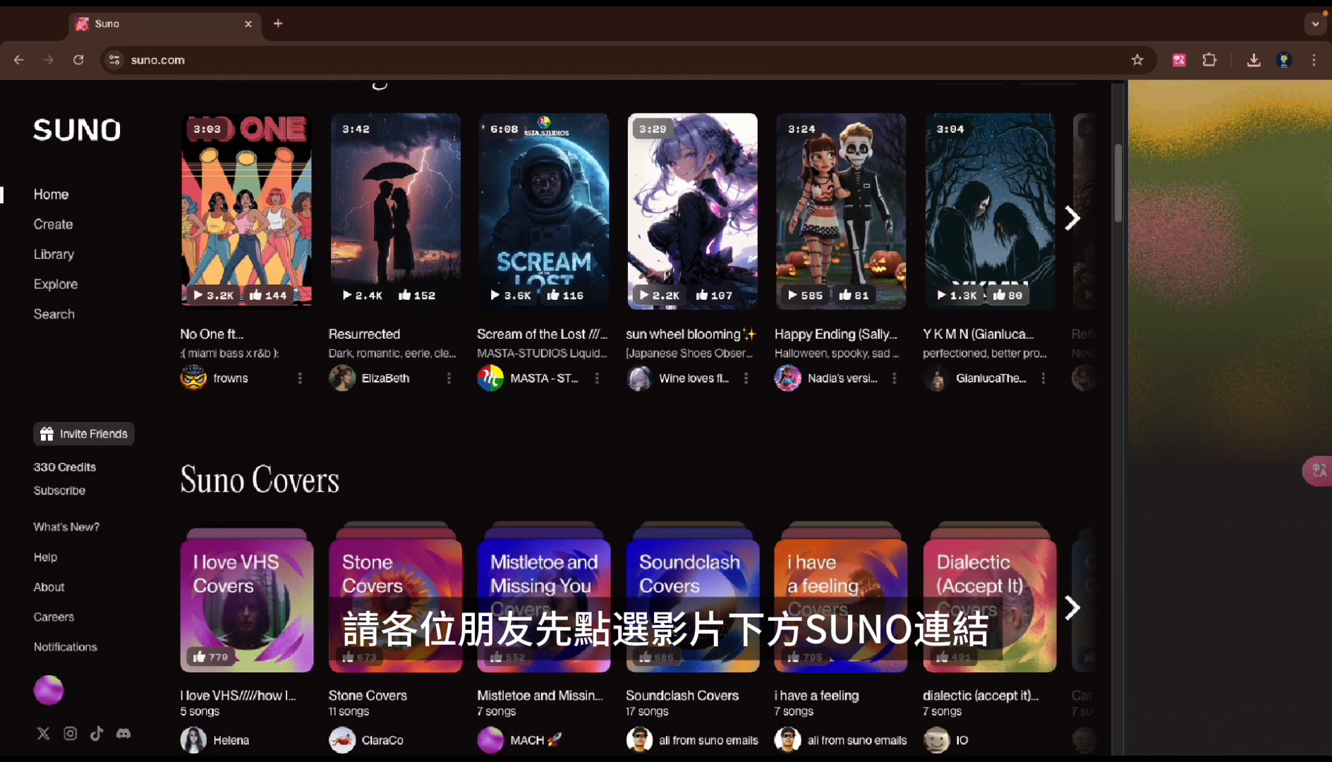
pyautogui.scroll(3, 635, 423)
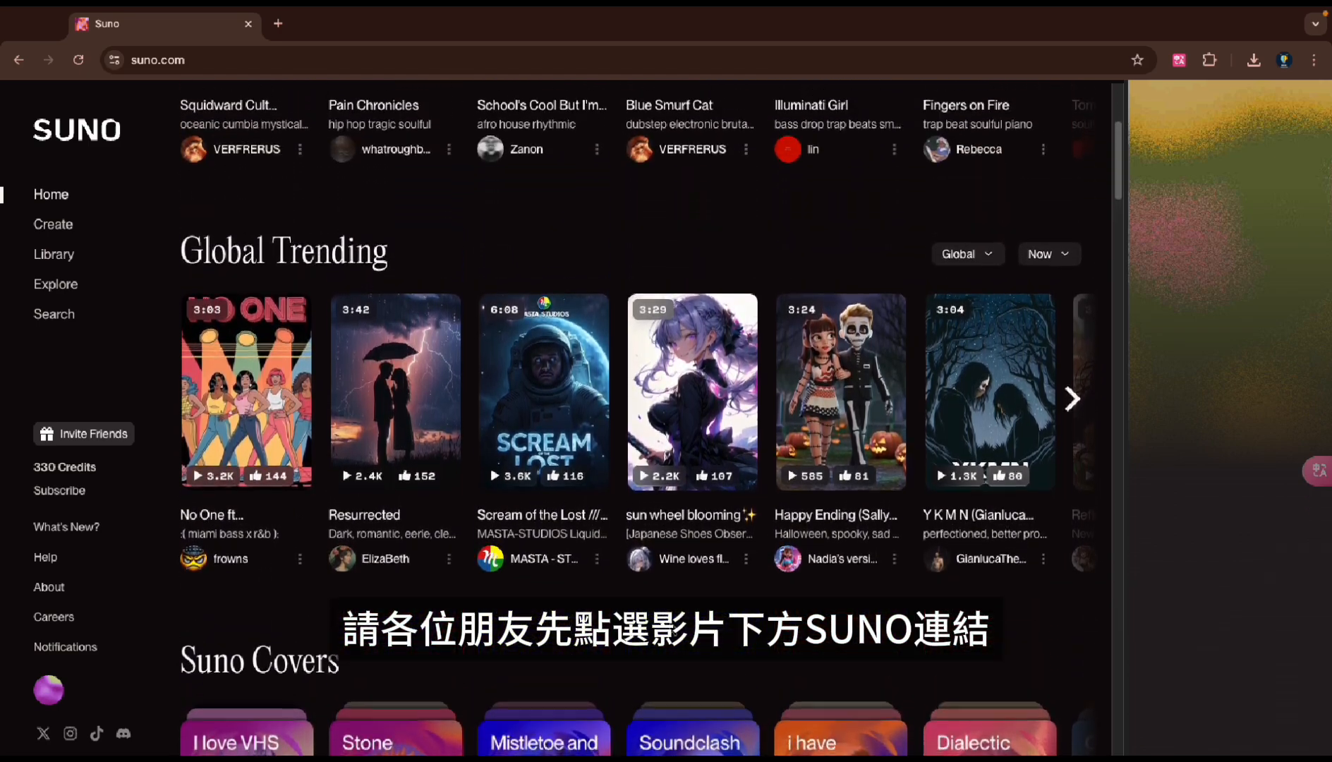
# Step: Look through the language filter of Suno's Global Trending songs and set the trending period to Monthly
pyautogui.scroll(1, 999, 332)
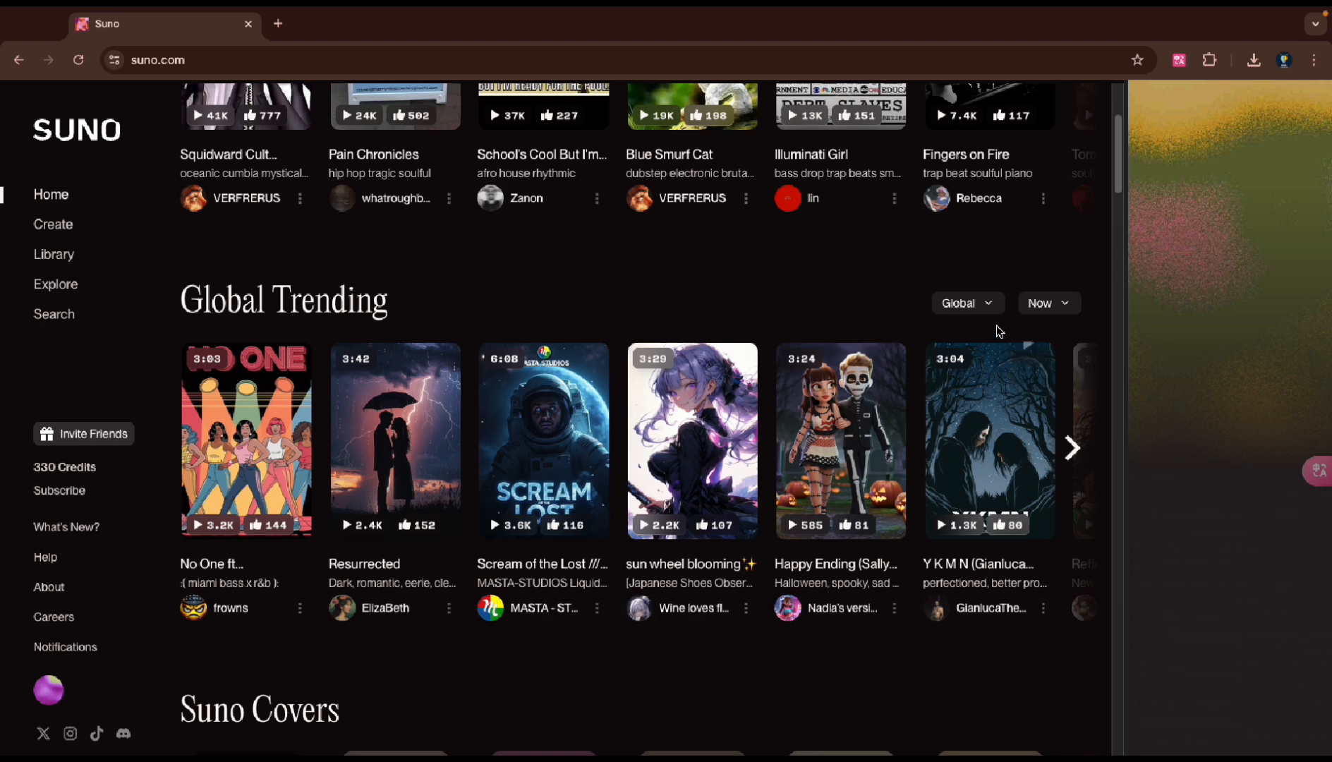
pyautogui.click(991, 305)
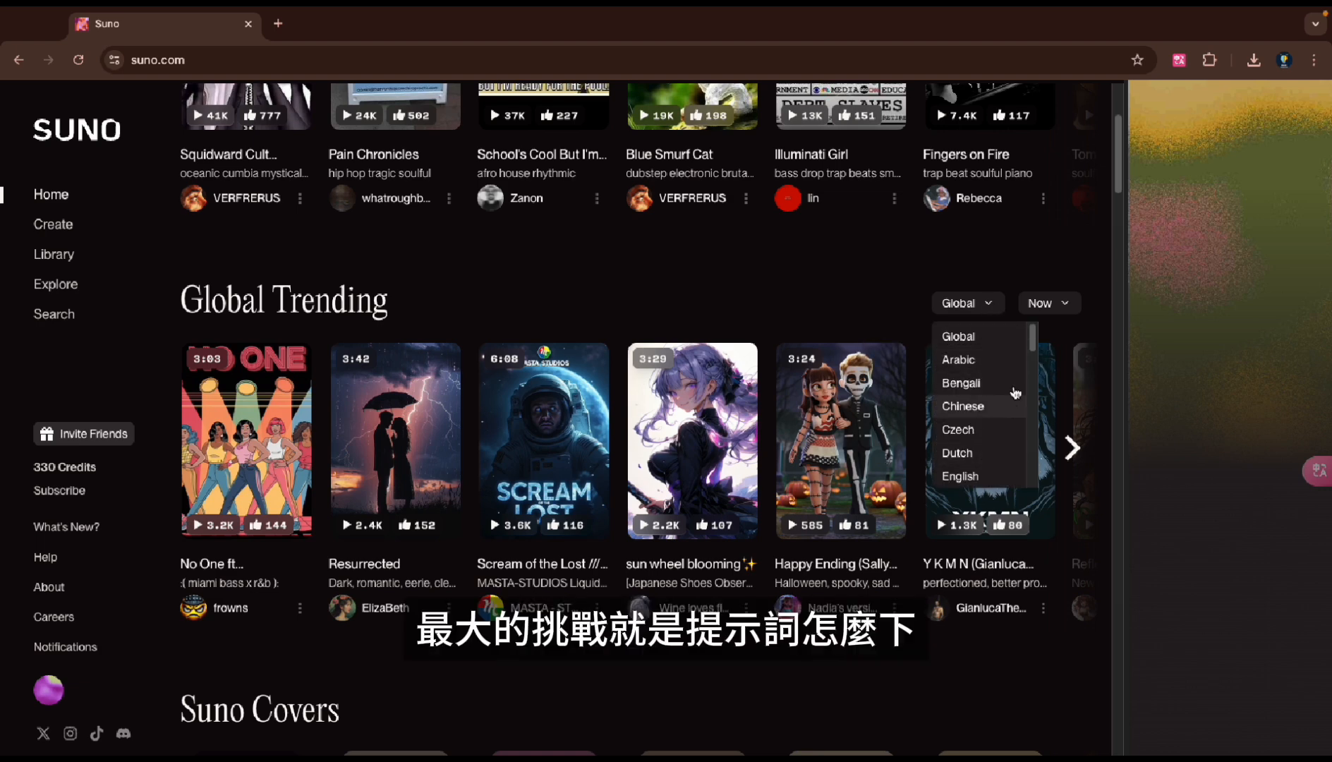
pyautogui.scroll(-3, 1029, 354)
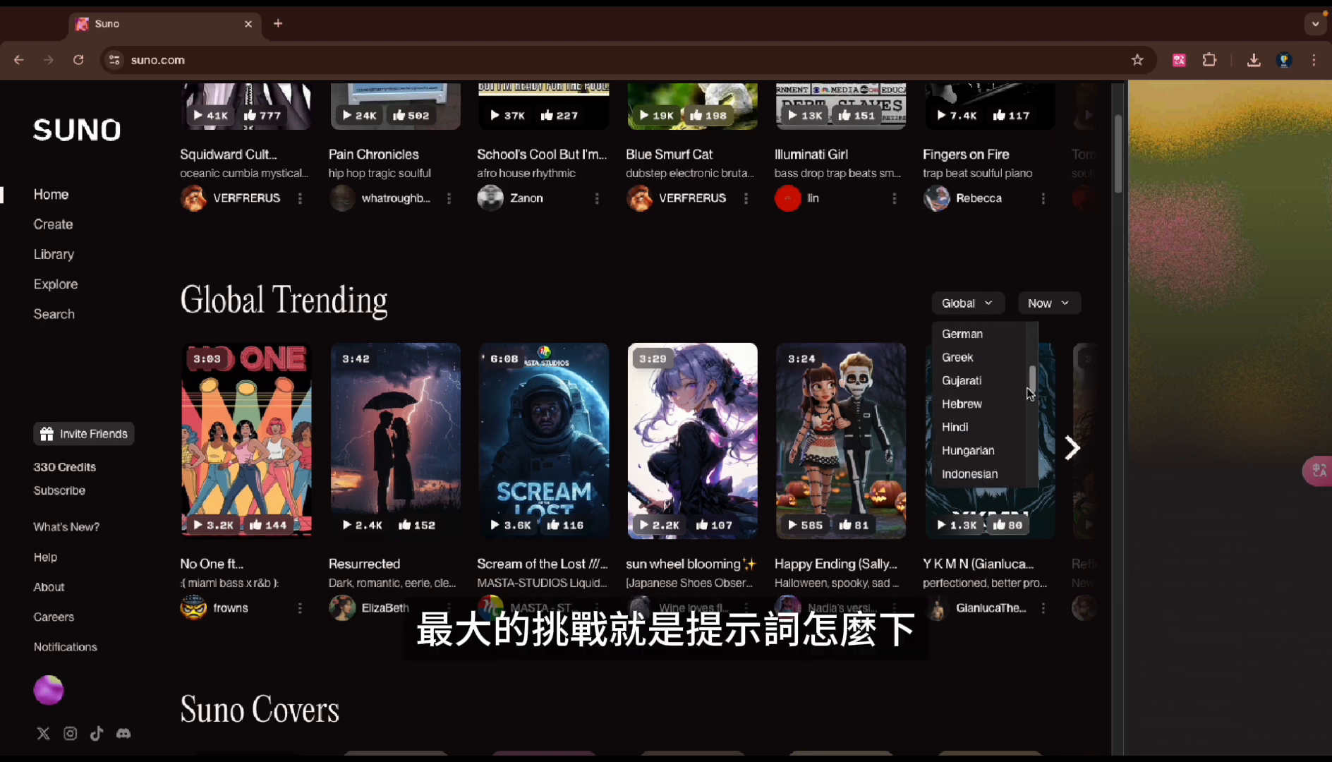
pyautogui.click(1069, 305)
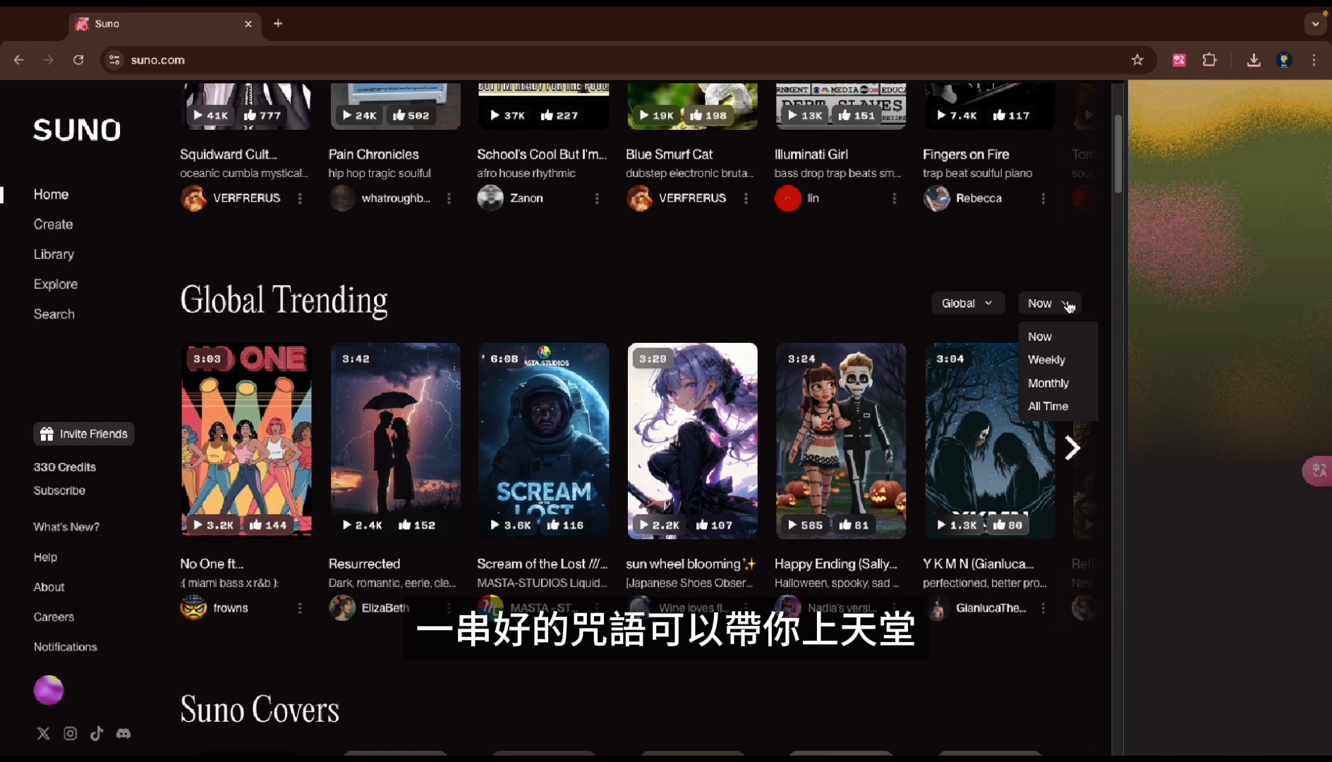
pyautogui.click(1069, 383)
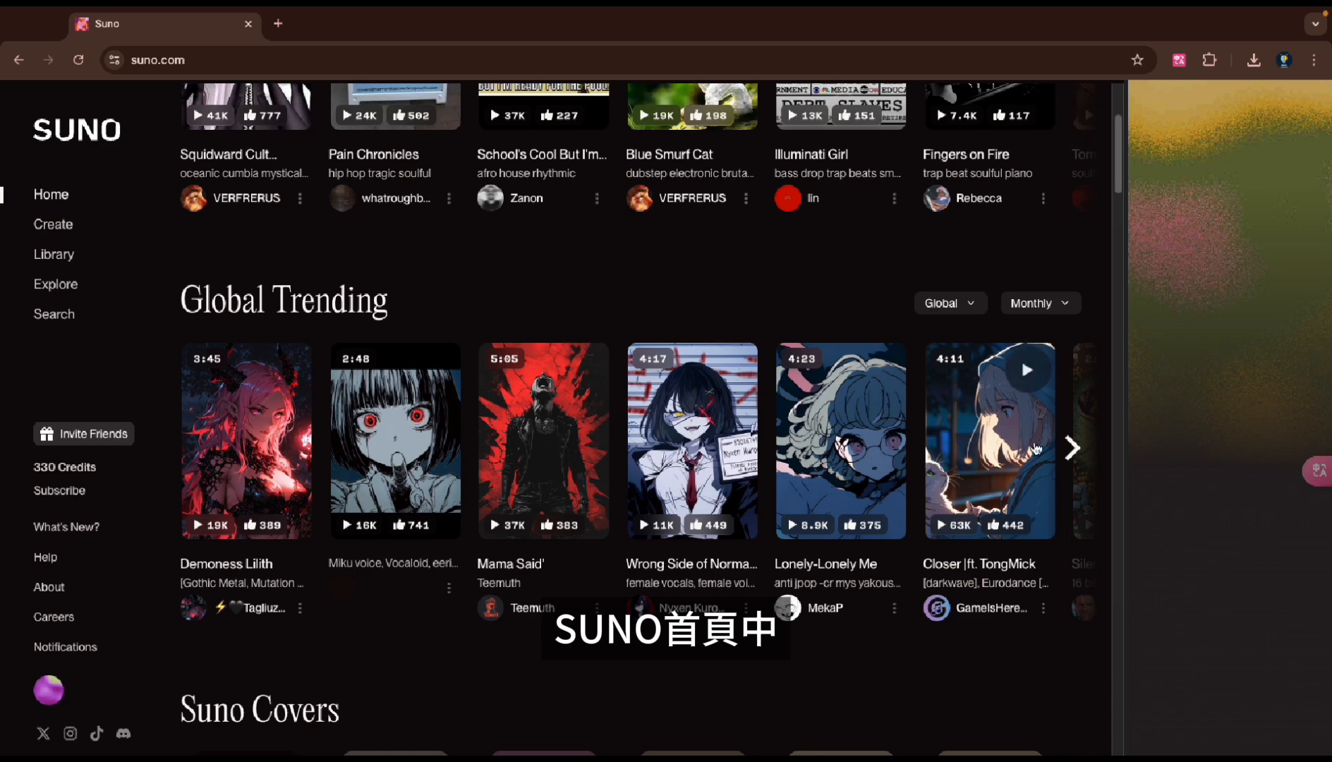
# Step: Find and play the trending song Till Death Do Us Part, and copy its full list of style tags
pyautogui.click(1071, 448)
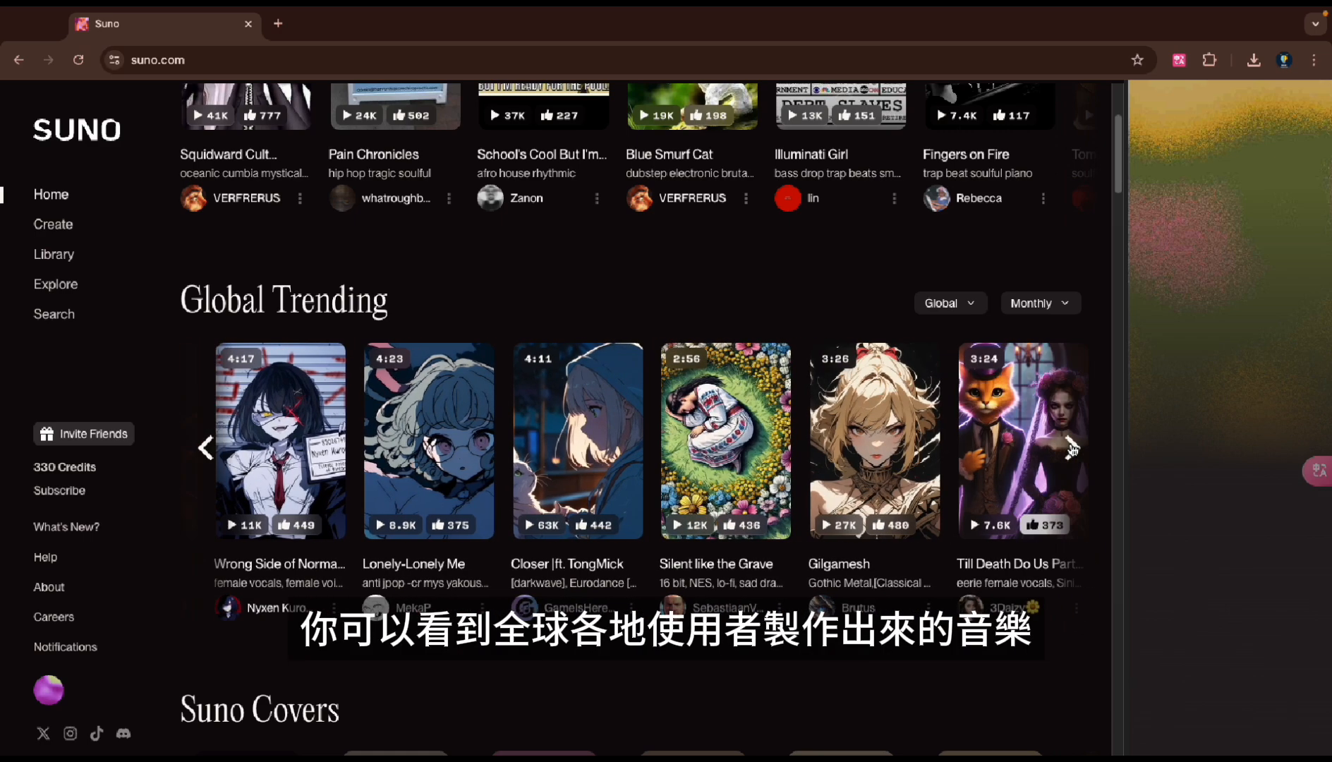
pyautogui.click(1071, 447)
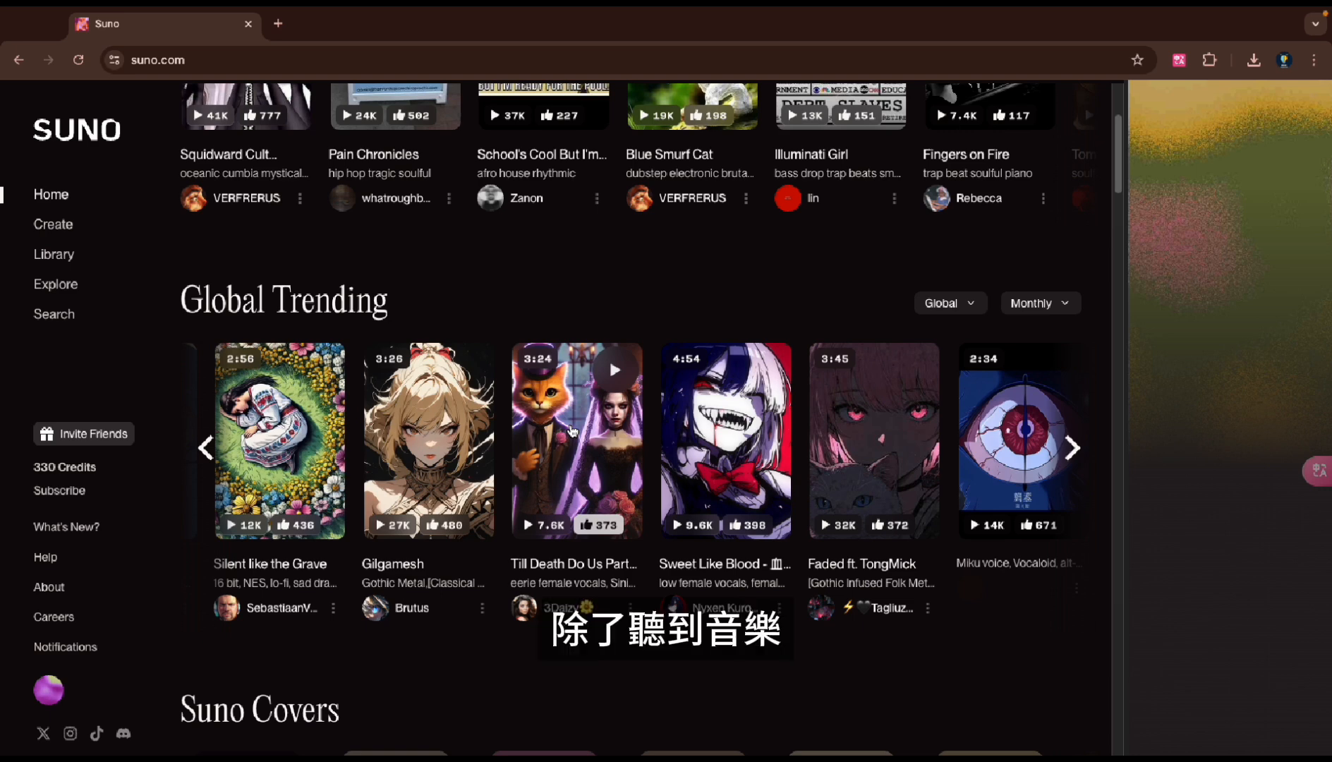
pyautogui.click(573, 431)
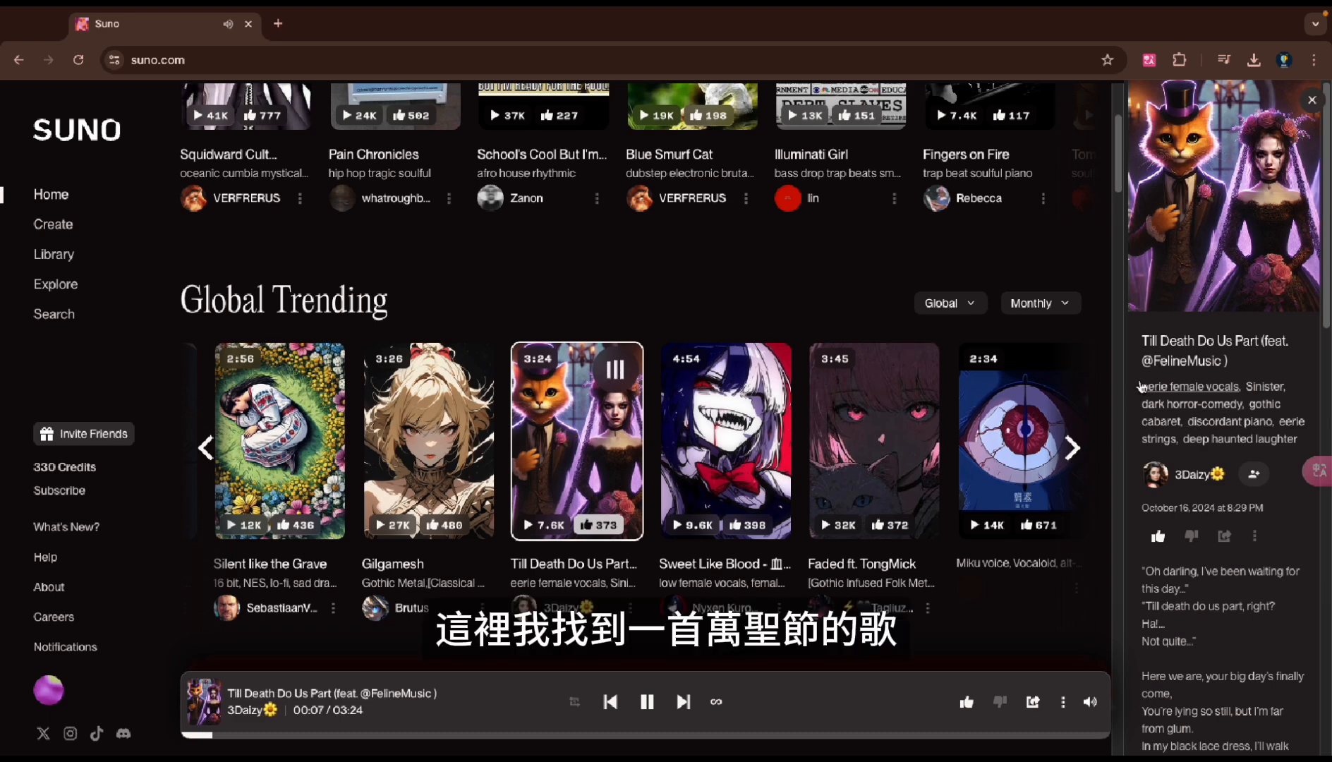
pyautogui.moveTo(1139, 387); pyautogui.dragTo(1298, 443)
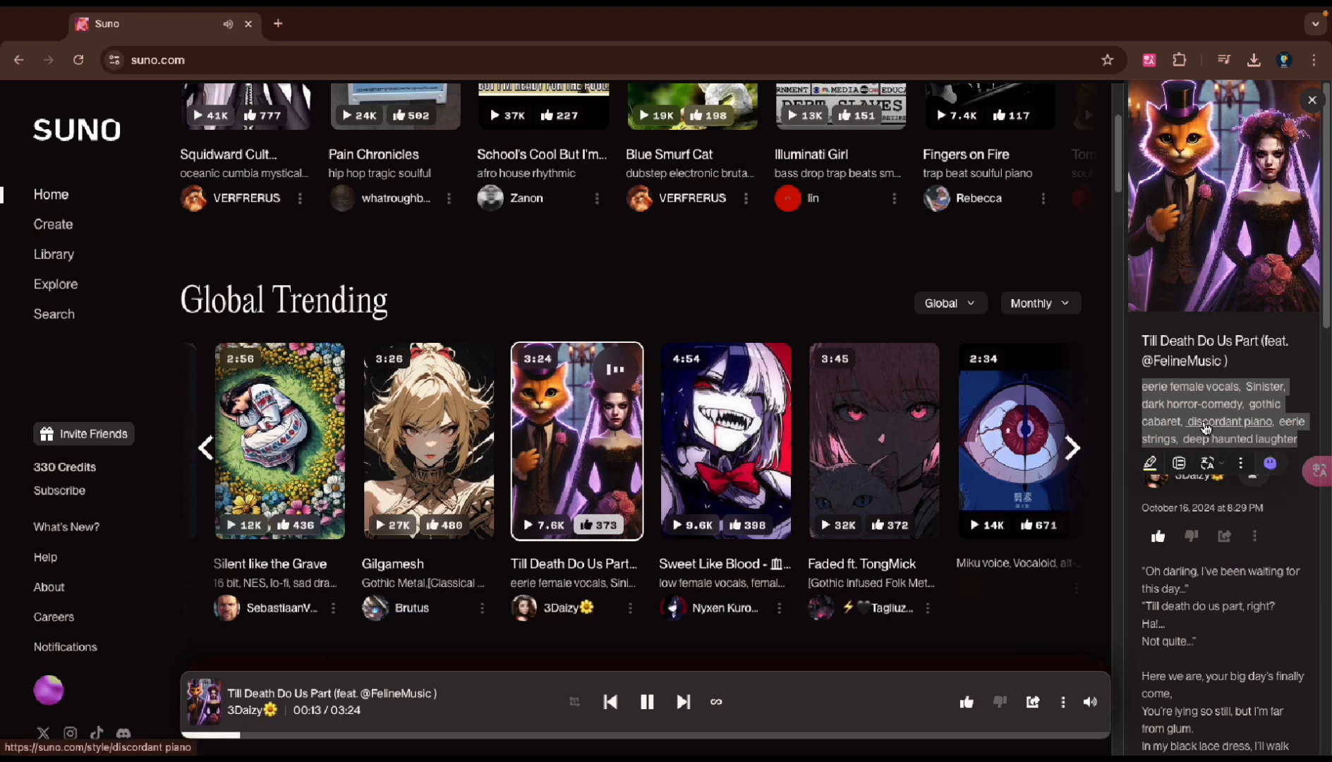
pyautogui.rightClick(1204, 426)
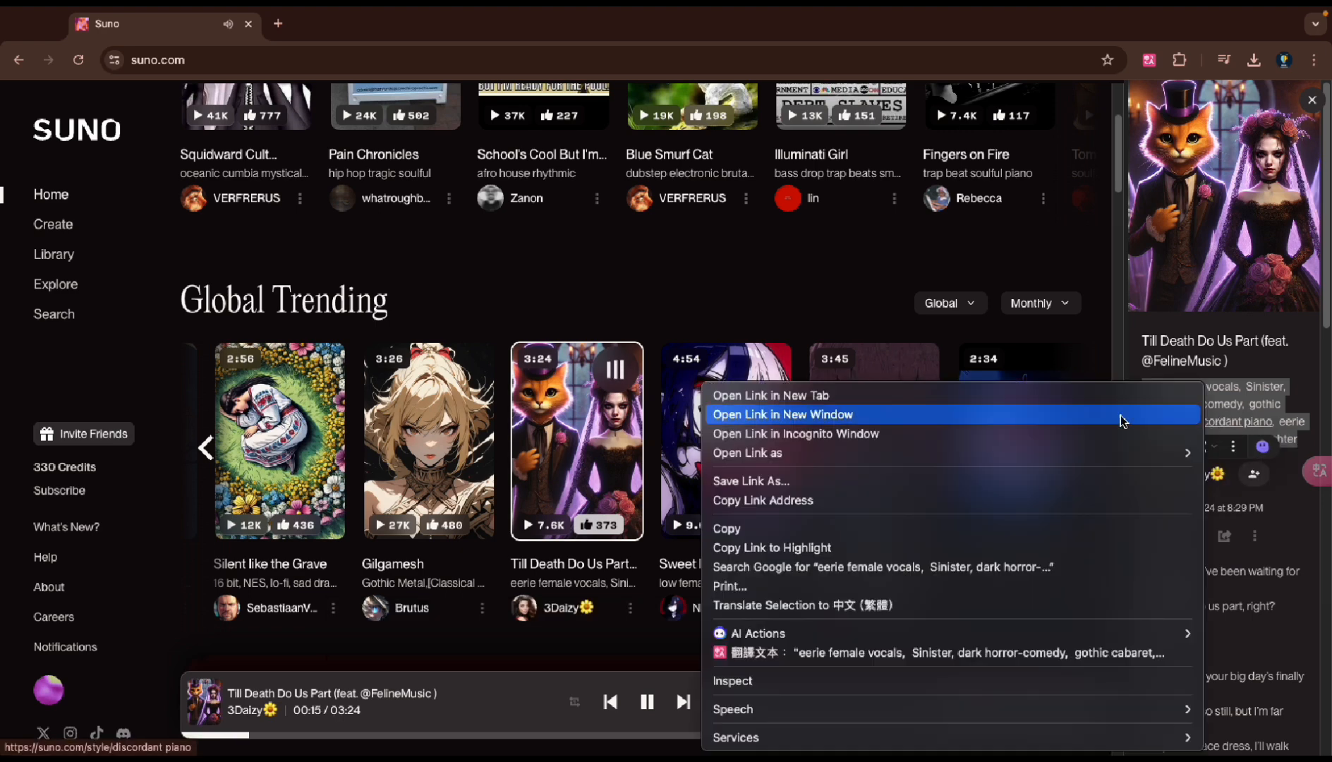
pyautogui.click(862, 528)
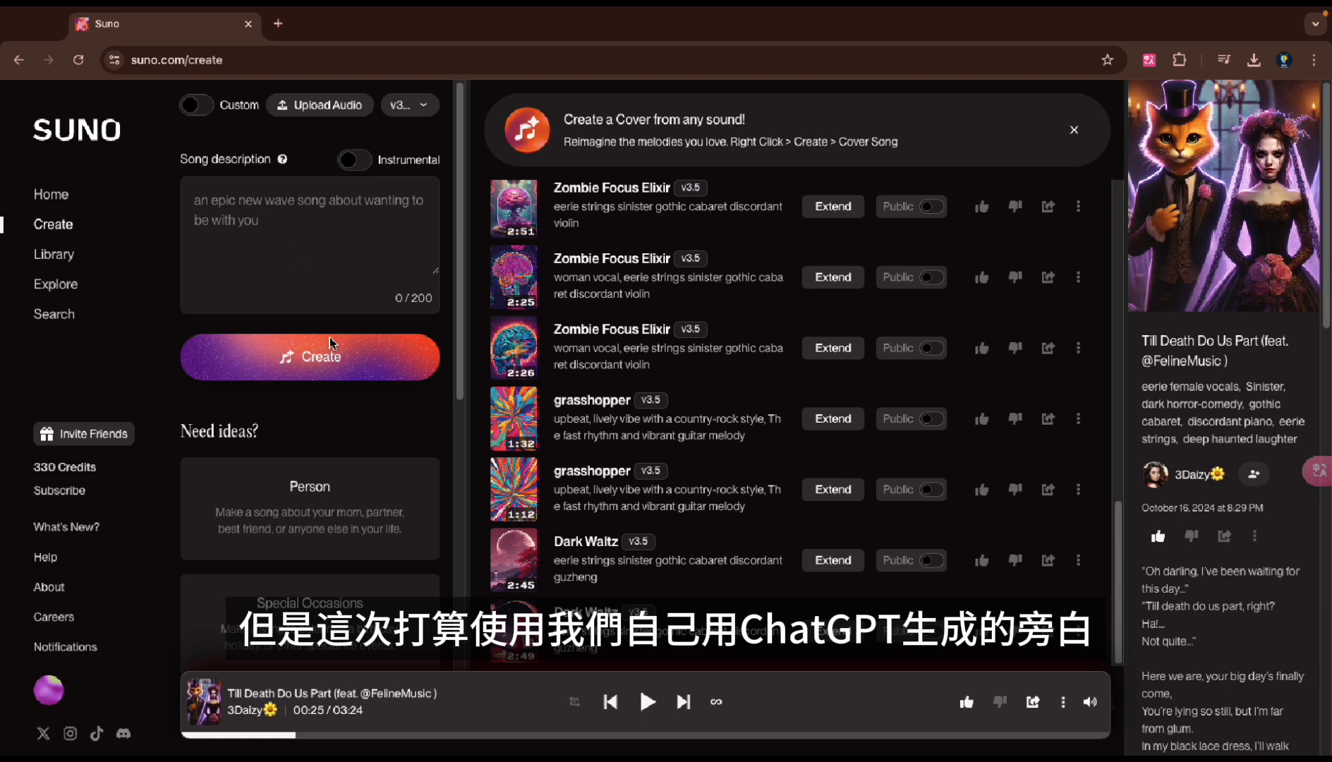
# Step: Enable custom mode for the new Suno song and paste the copied style tags as its style of music
pyautogui.click(198, 106)
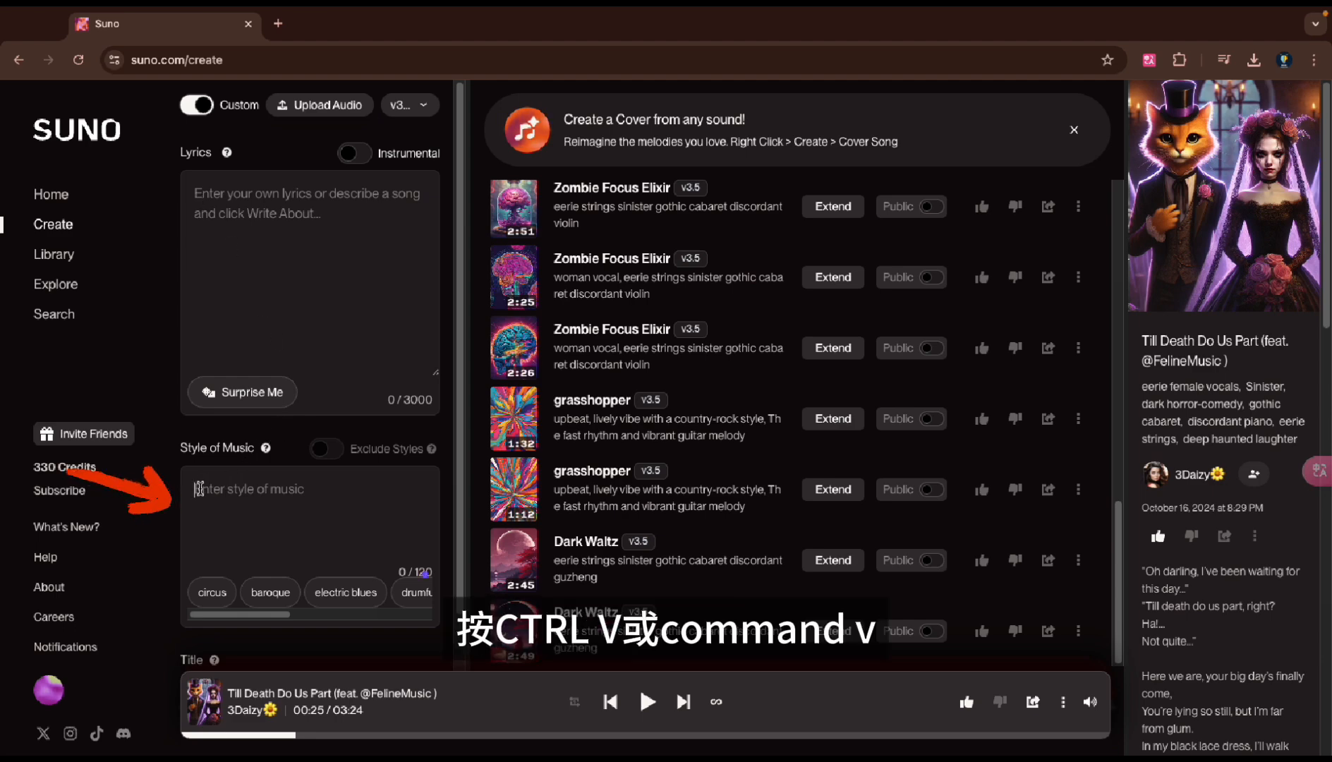
pyautogui.click(199, 488)
pyautogui.hotkey('ctrl', 'v')
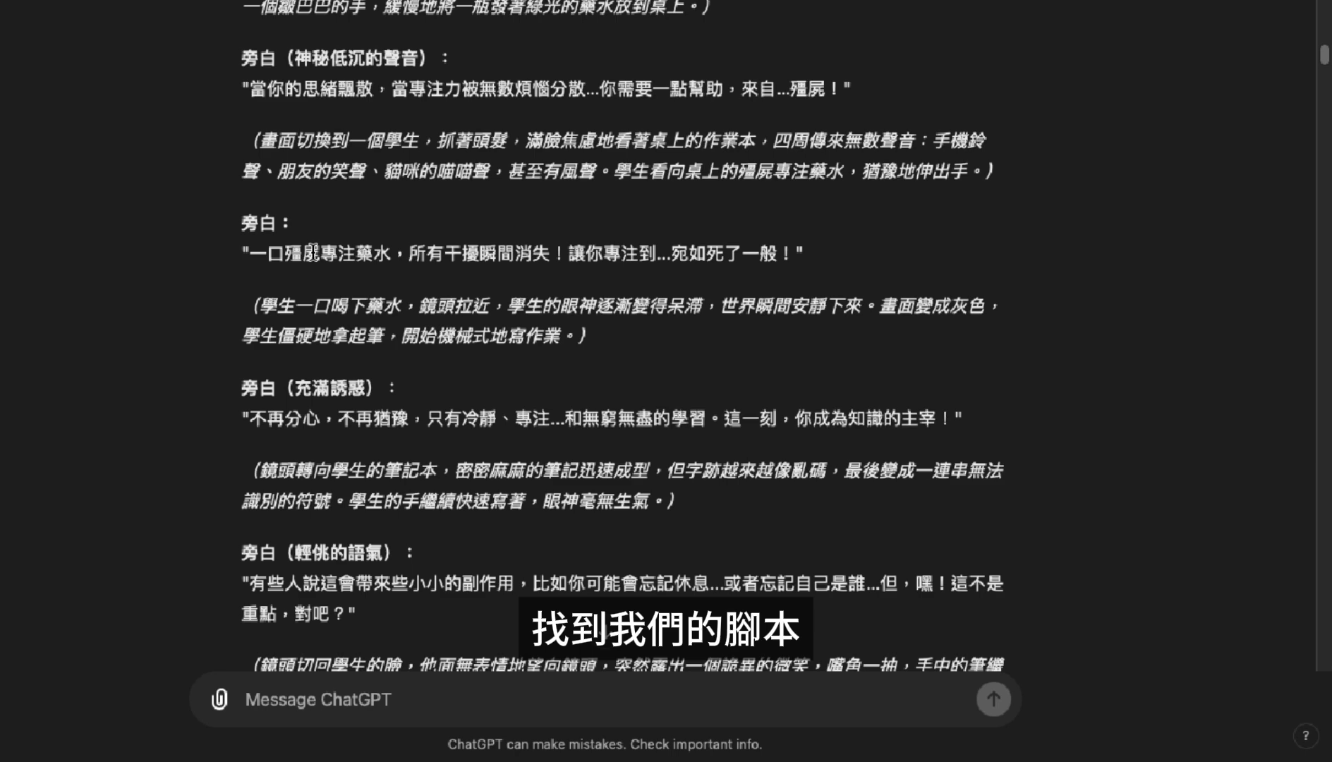
# Step: Copy the second narration line, starting 一口殭屍專注藥水, from the ChatGPT script and paste it as the Suno song's lyrics
pyautogui.scroll(3, 313, 250)
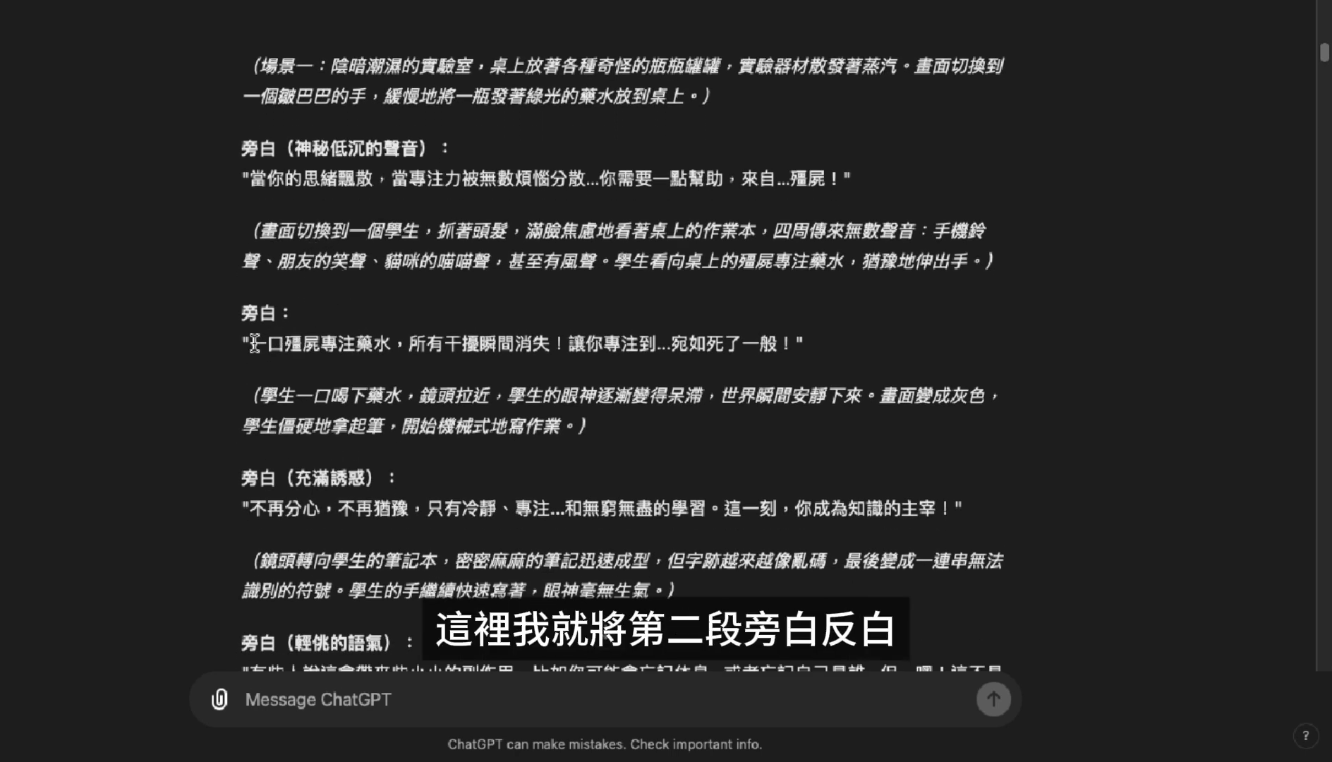
pyautogui.moveTo(253, 344); pyautogui.dragTo(788, 343)
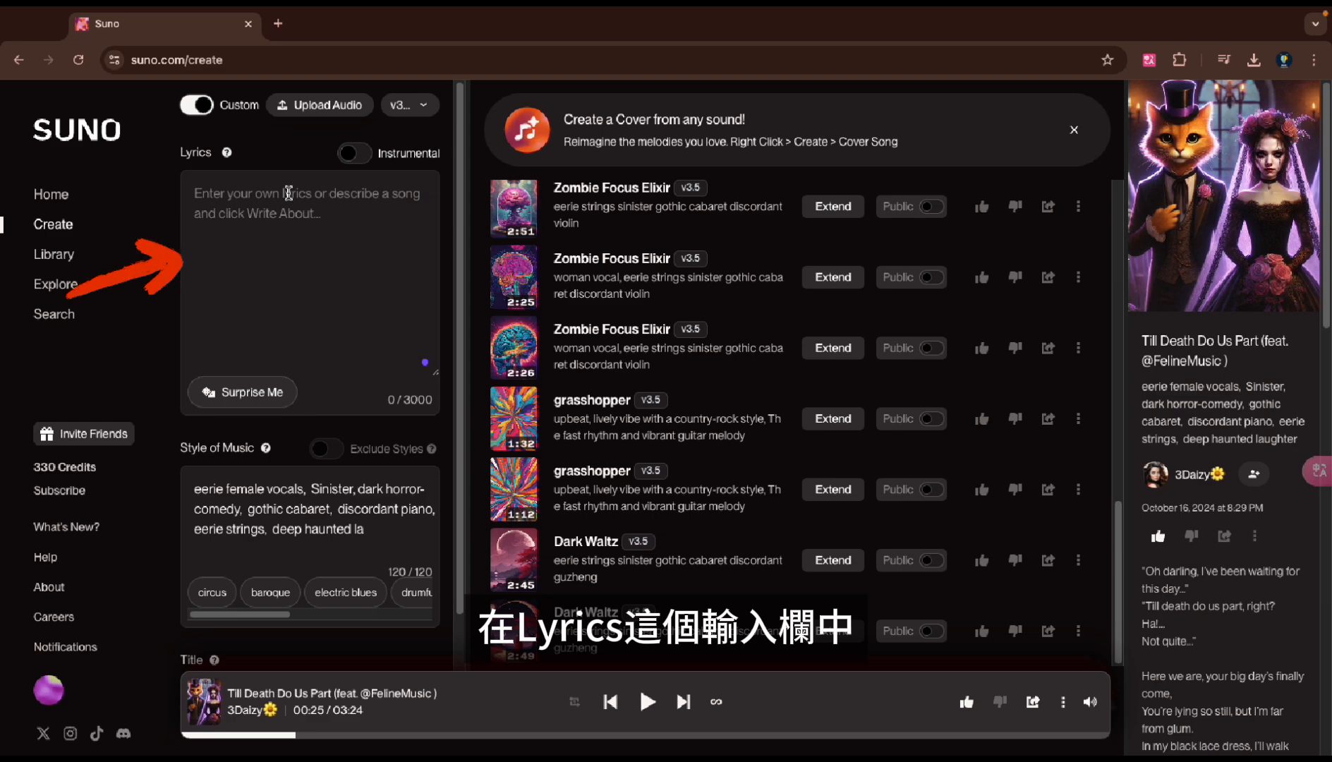
pyautogui.hotkey('ctrl', 'v')
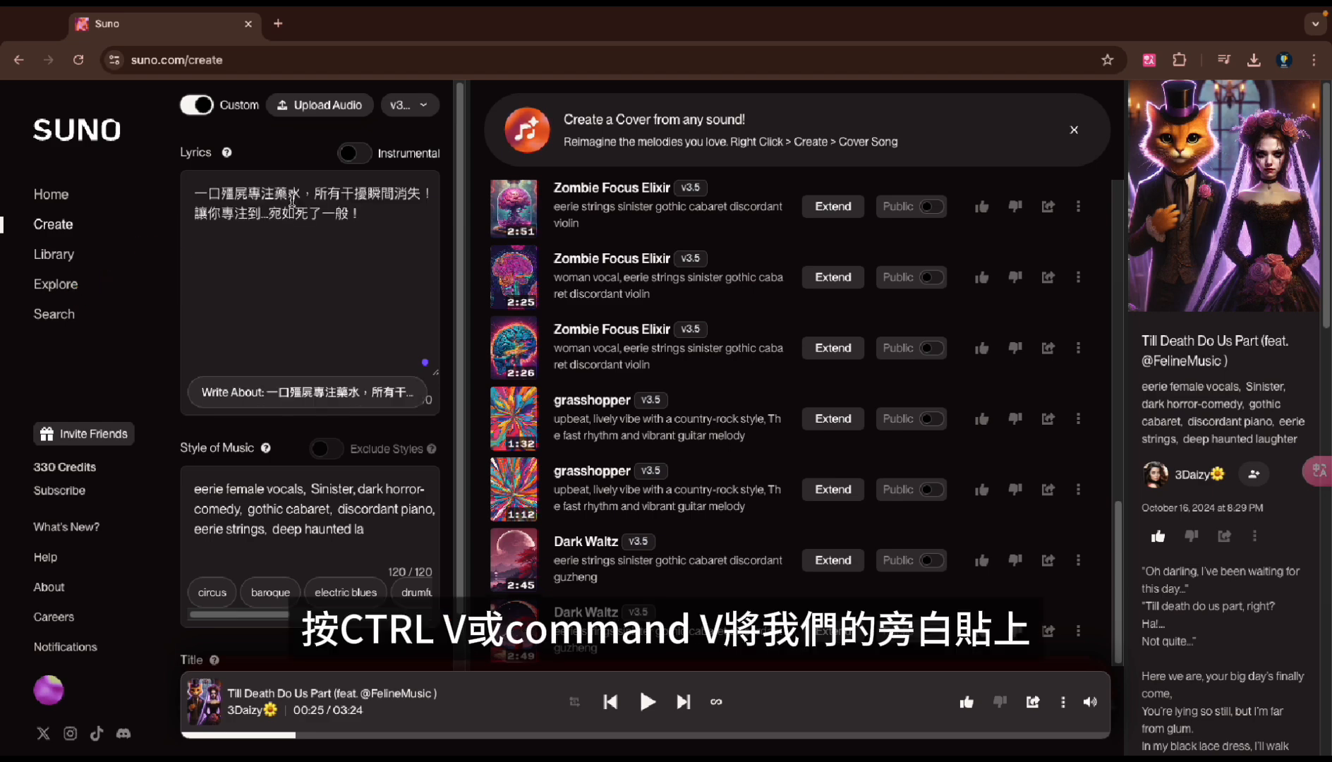
# Step: Title the song 殭屍專注藥水 and generate it
pyautogui.scroll(-1, 314, 389)
pyautogui.scroll(-3, 314, 389)
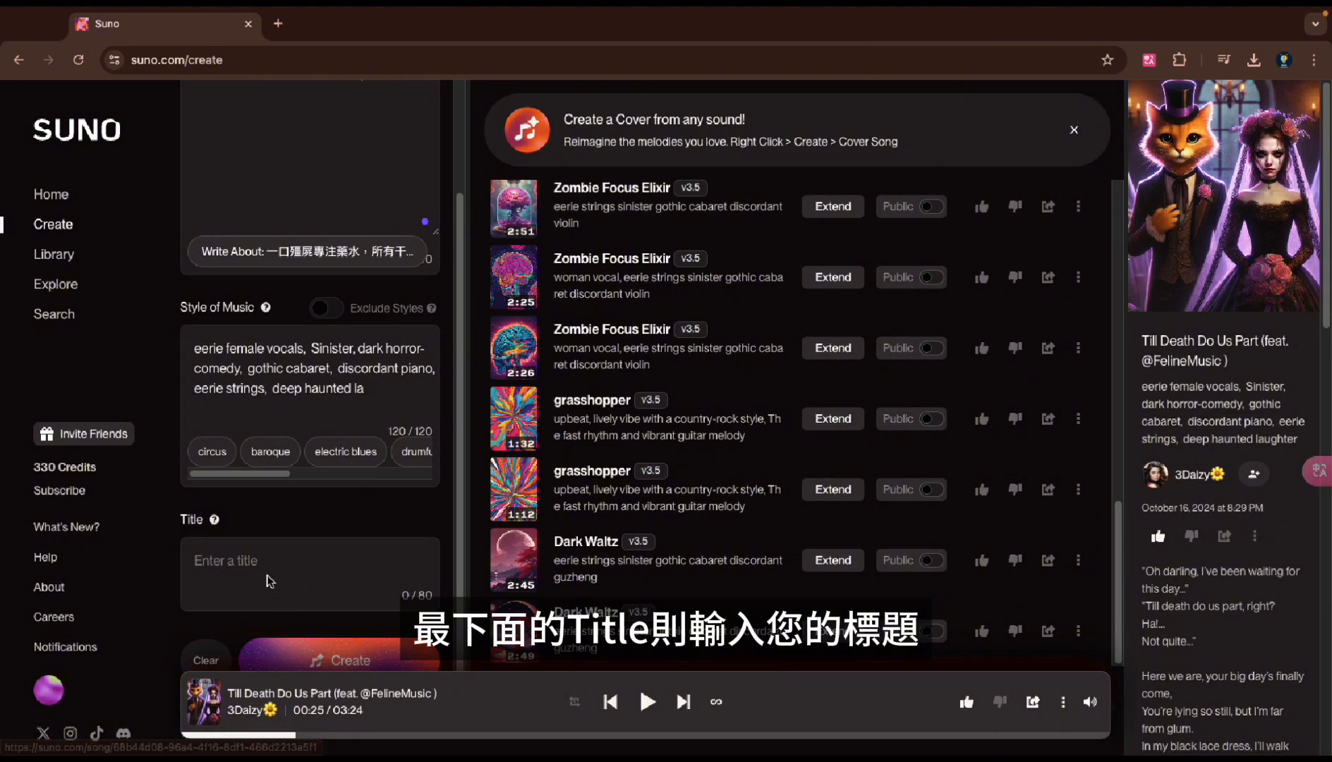
pyautogui.click(261, 564)
pyautogui.hotkey('ctrl', 'v')
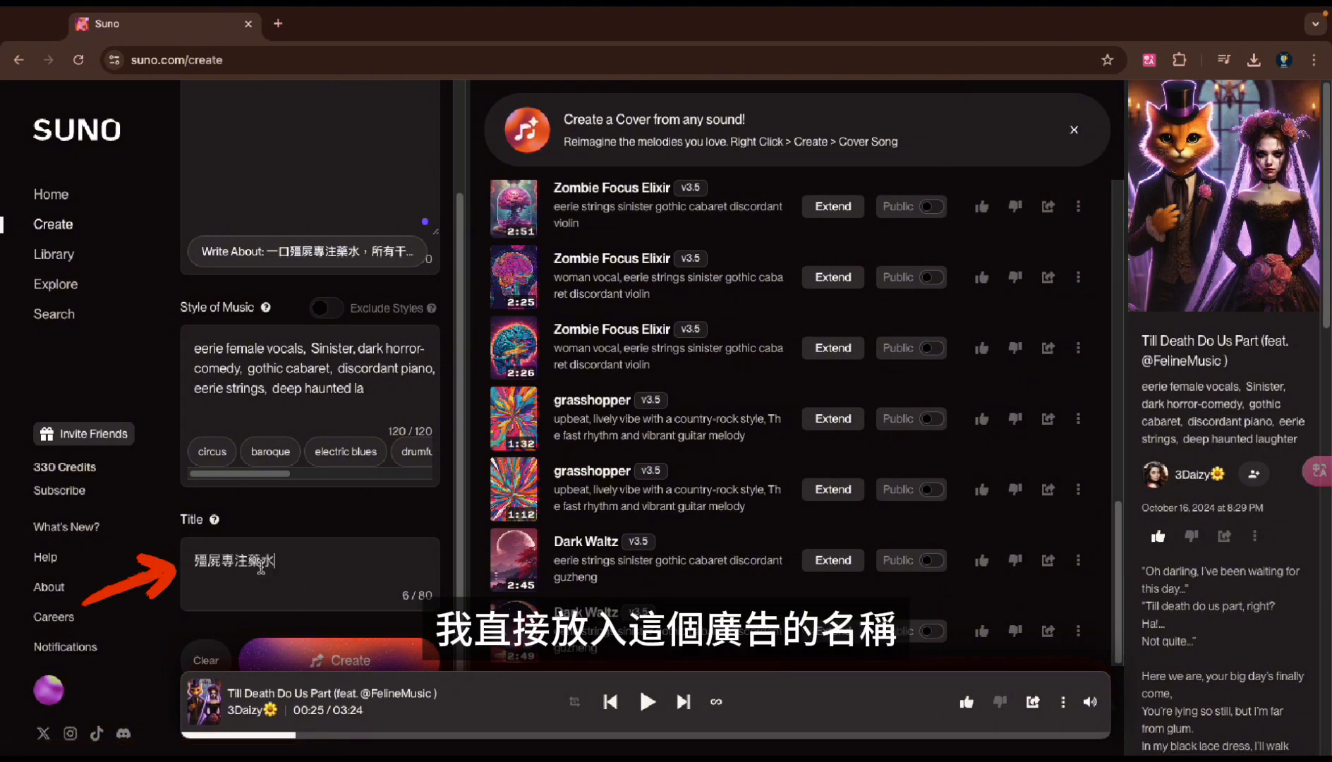
pyautogui.scroll(-1, 337, 547)
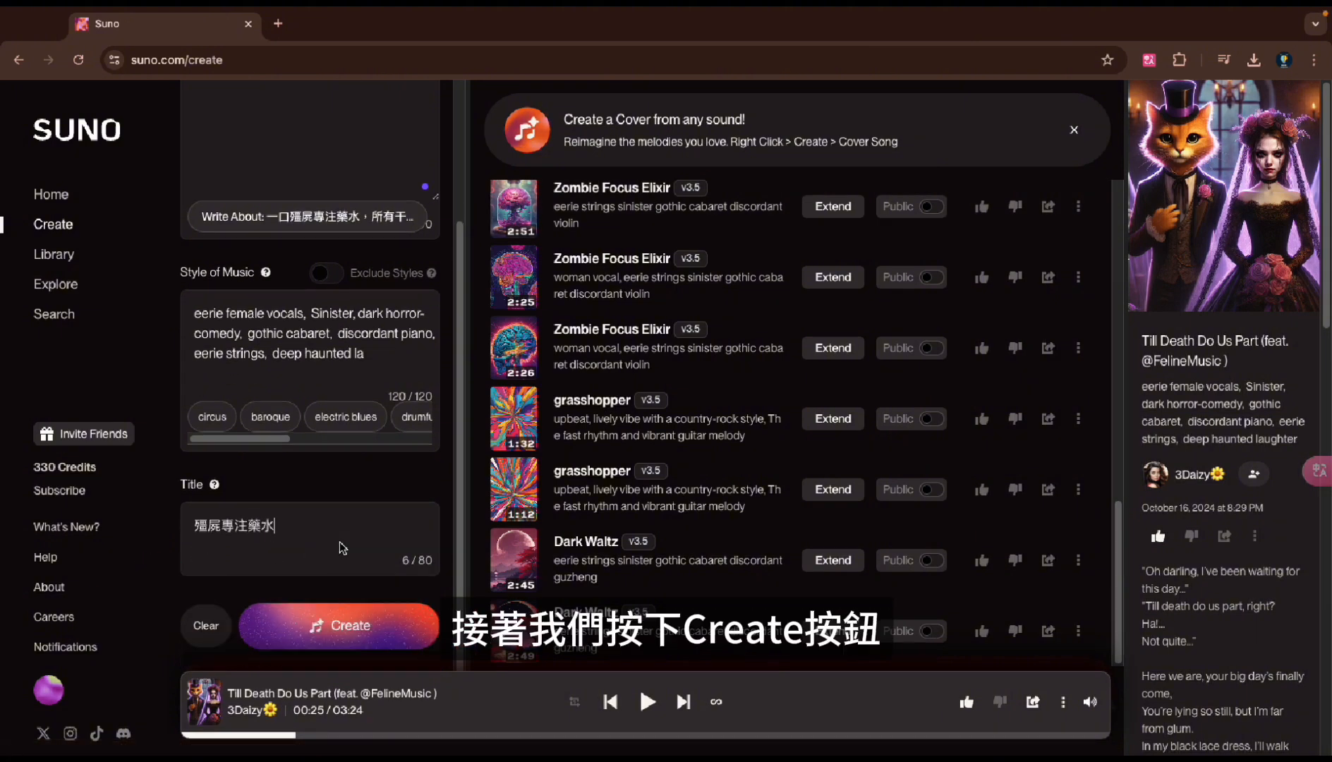
pyautogui.click(334, 635)
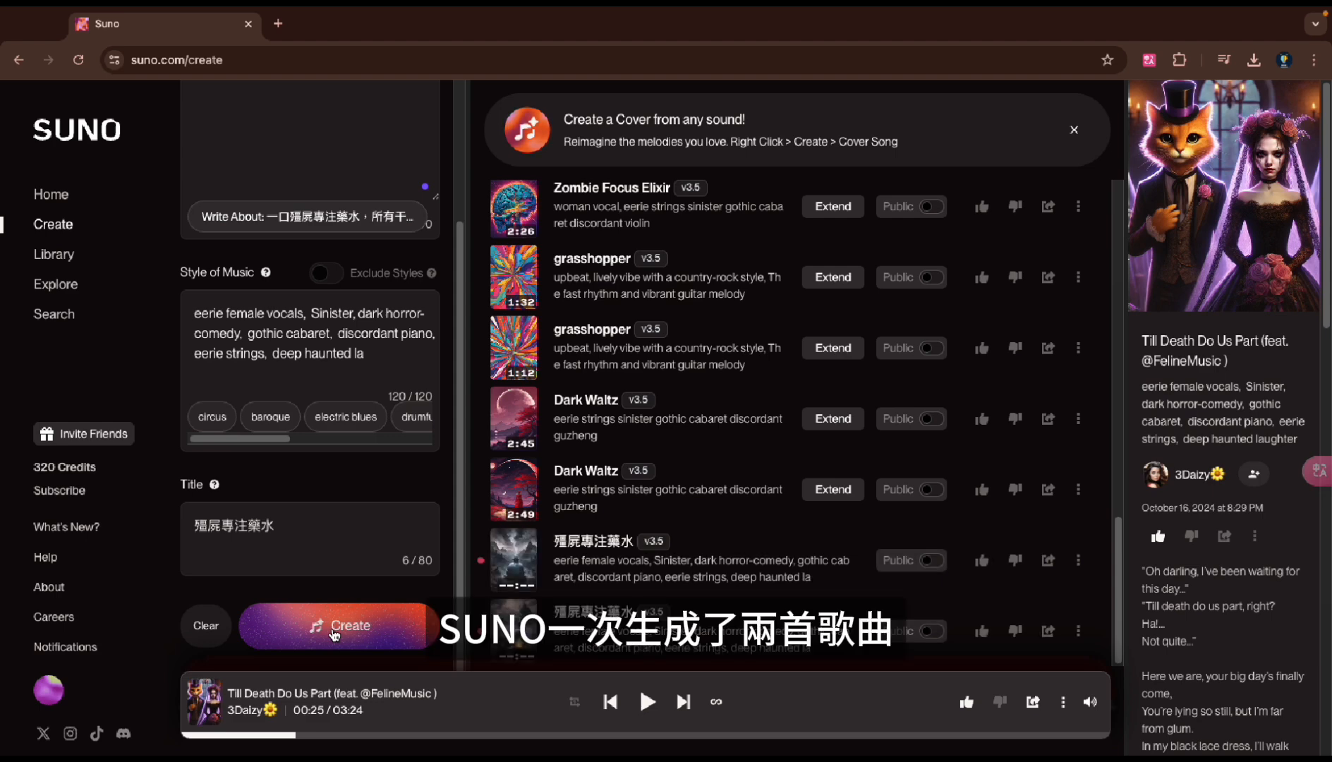
# Step: Listen to both generated 殭屍專注藥水 songs and open the options of the second one
pyautogui.click(519, 565)
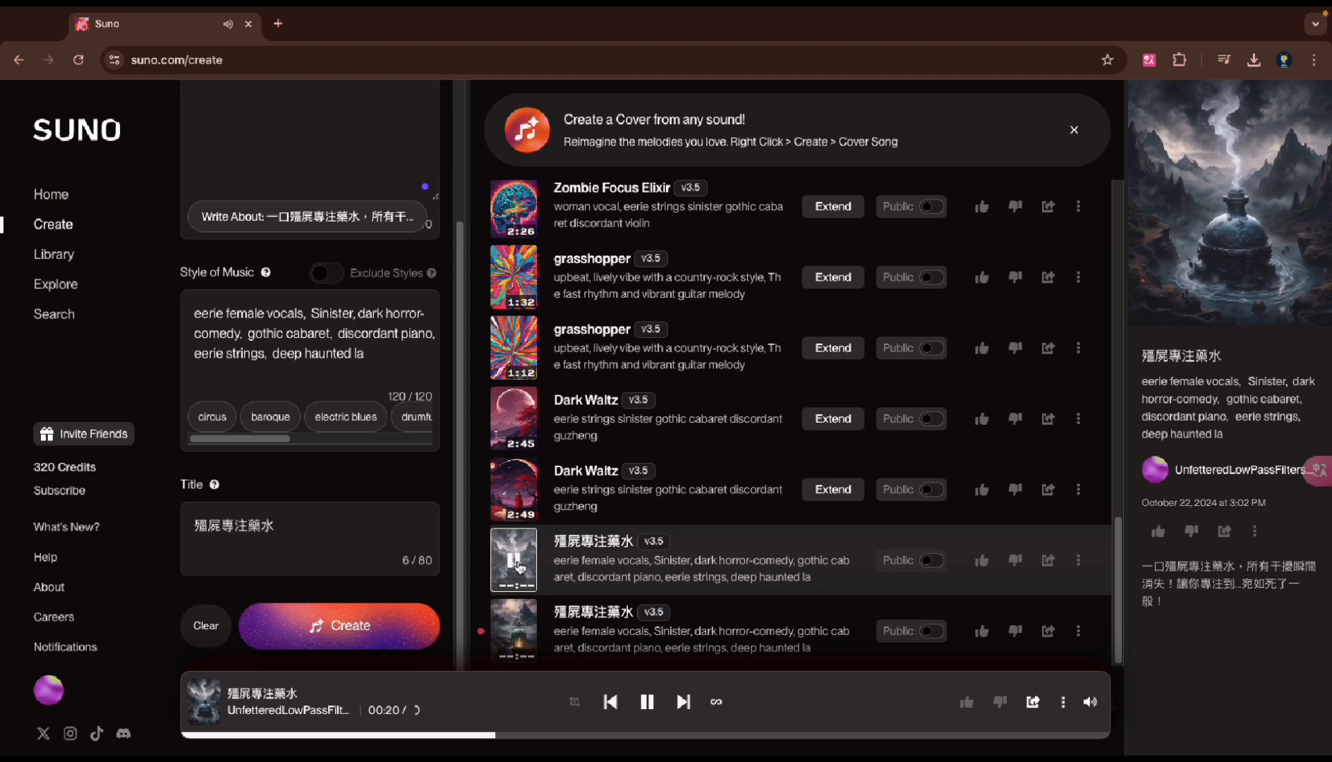
pyautogui.click(519, 566)
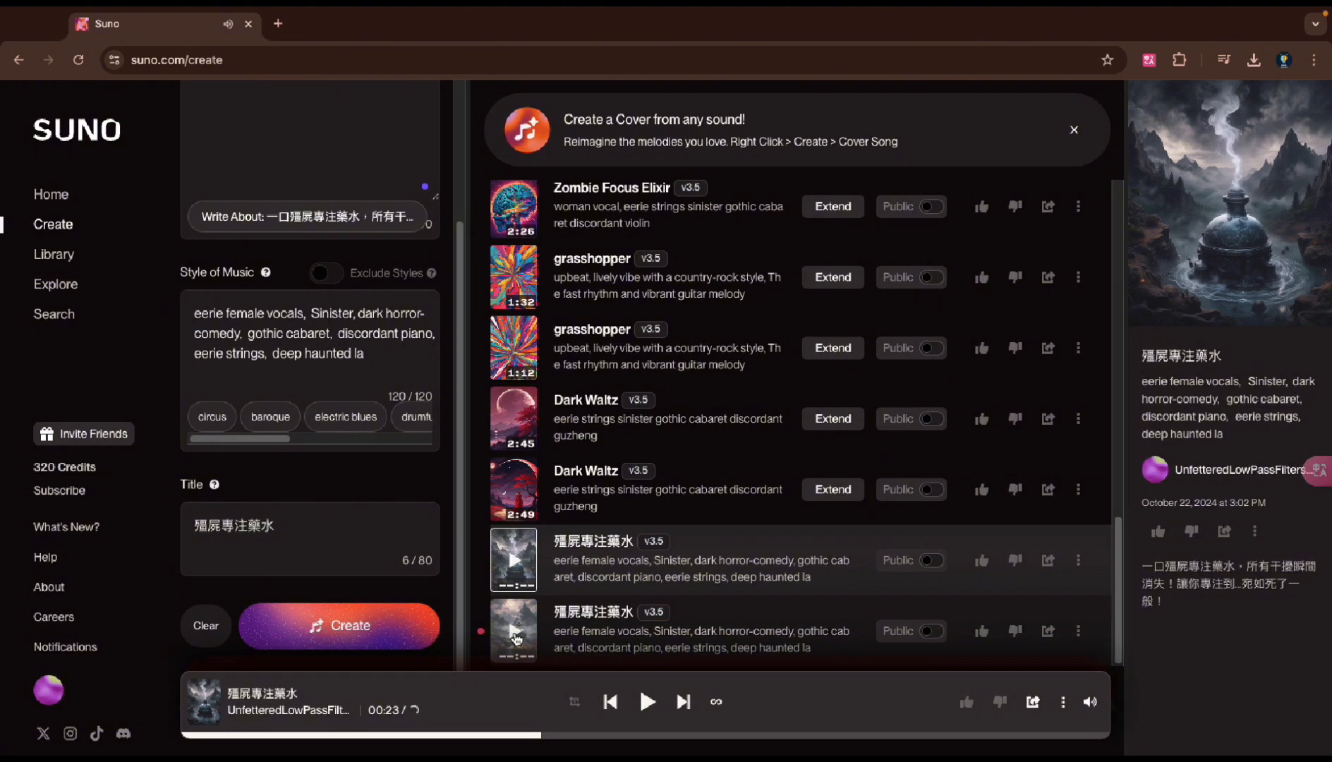
pyautogui.click(516, 639)
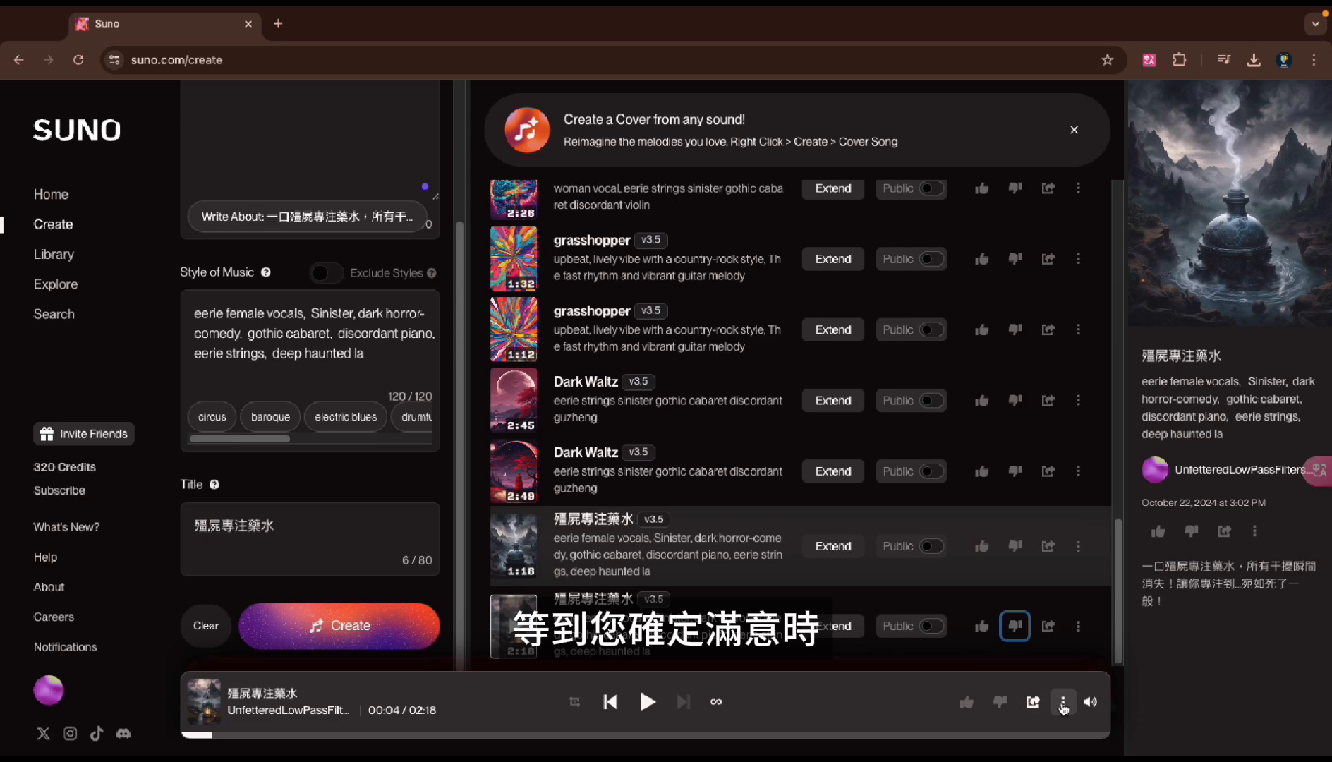
pyautogui.click(1063, 702)
pyautogui.moveTo(1058, 630)
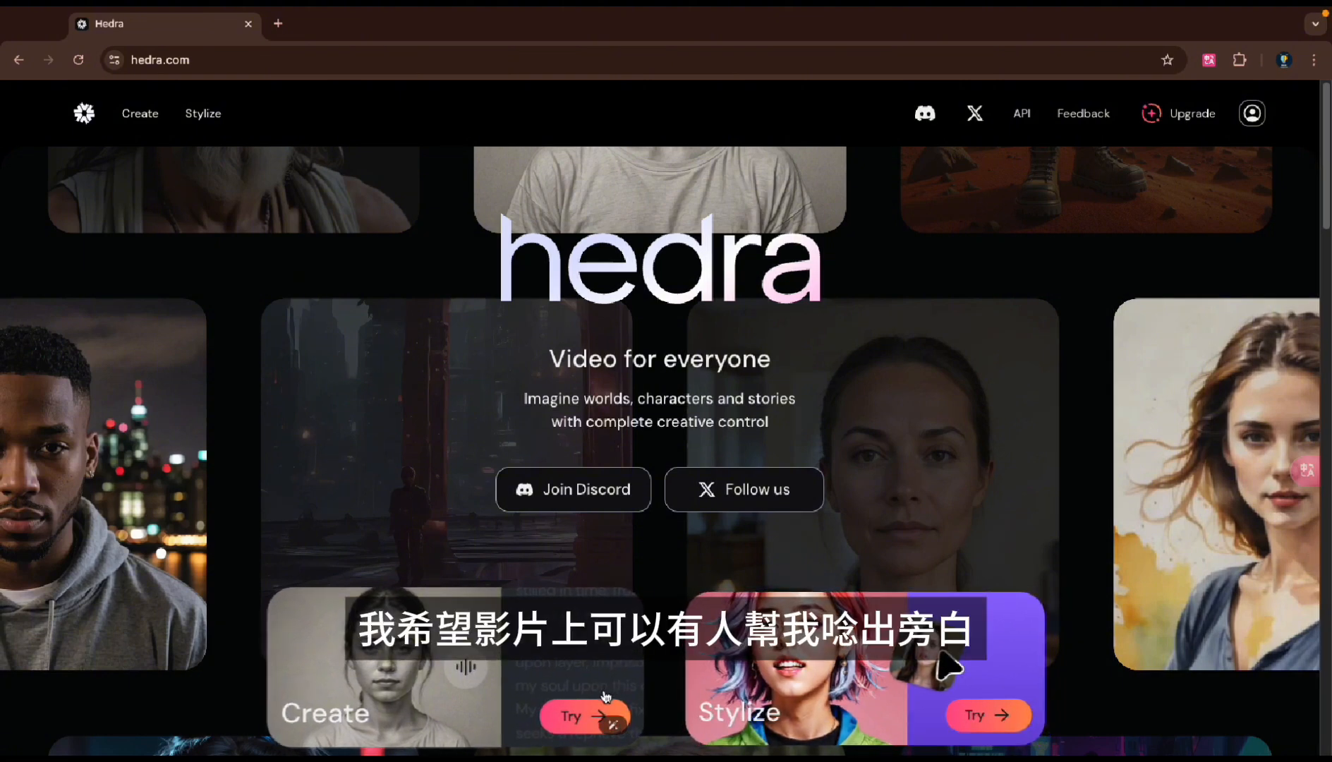
# Step: Open Hedra's character creation page and paste the first English narrator line from the ChatGPT script as the audio text
pyautogui.click(587, 708)
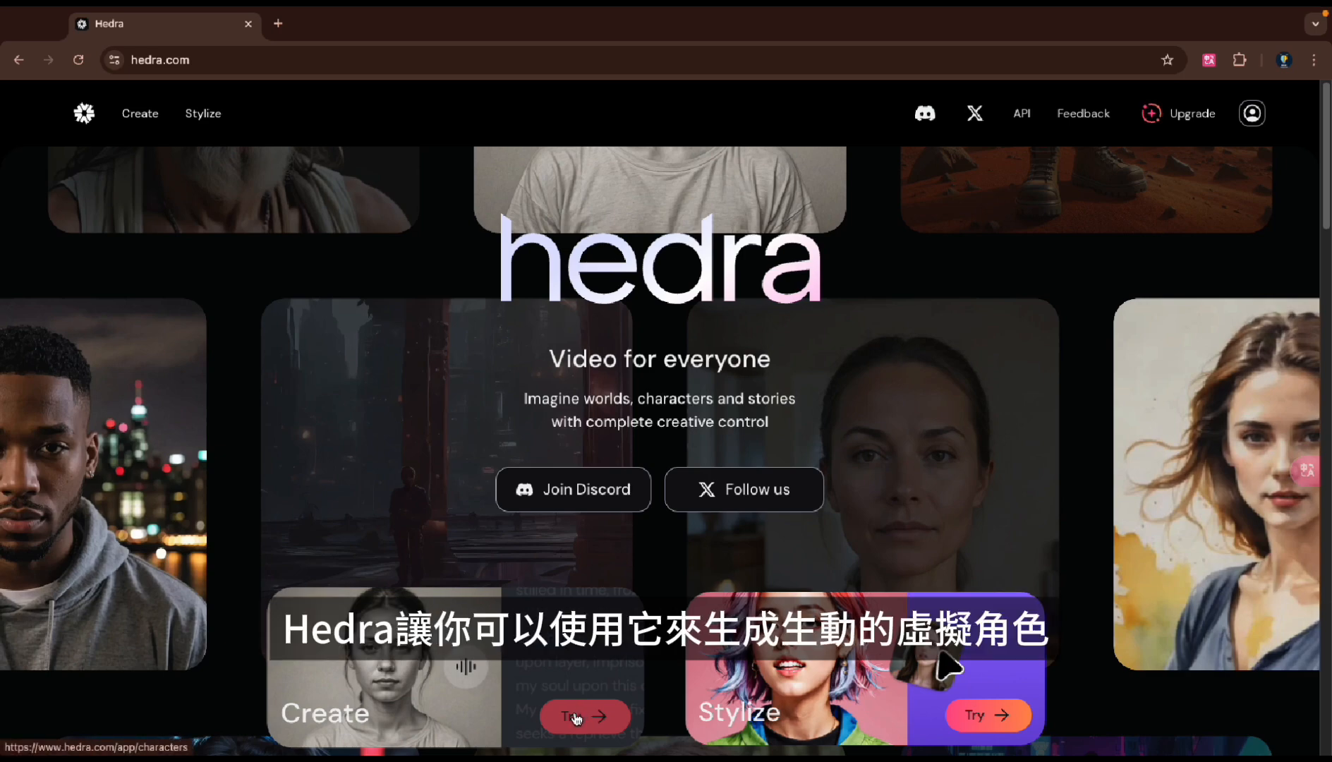
pyautogui.click(576, 718)
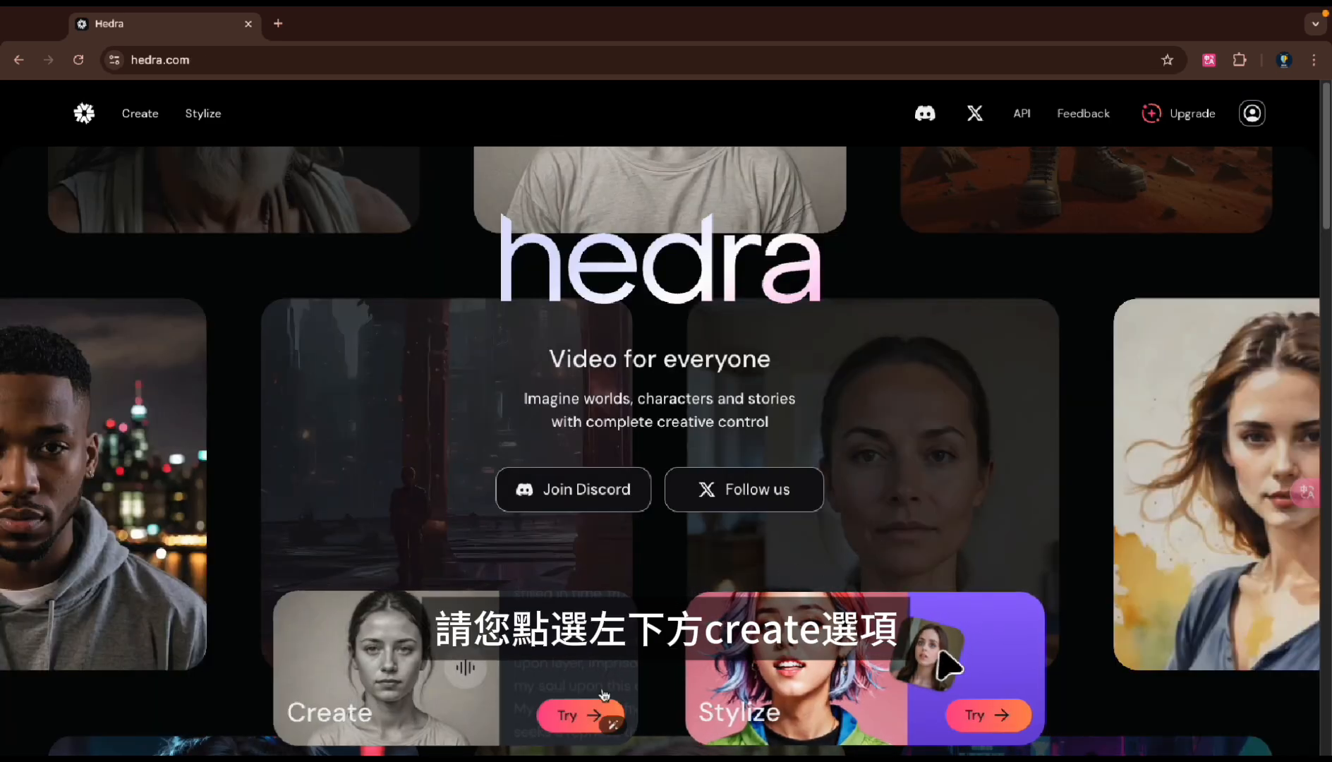
pyautogui.click(584, 717)
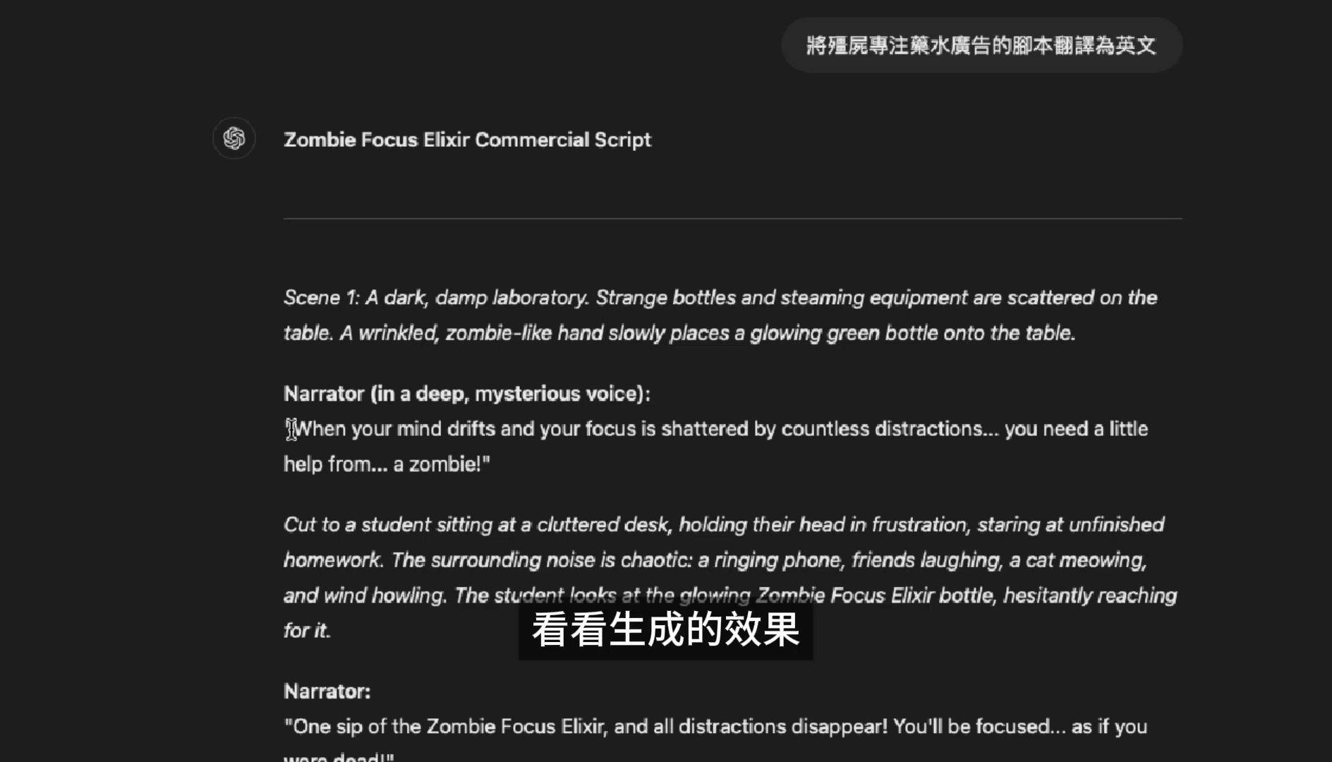
pyautogui.moveTo(291, 428)
pyautogui.mouseDown()
pyautogui.moveTo(379, 427)
pyautogui.moveTo(487, 461)
pyautogui.mouseUp()
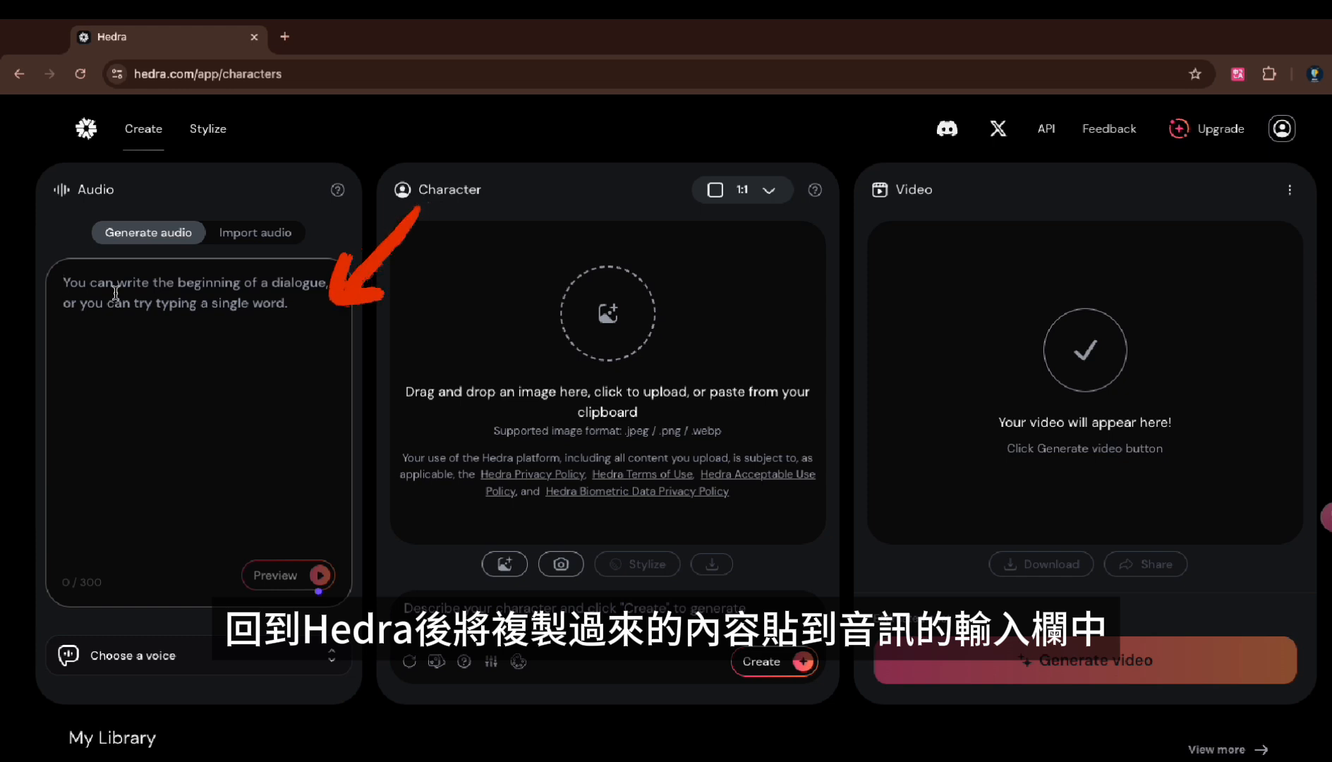
pyautogui.hotkey('ctrl', 'v')
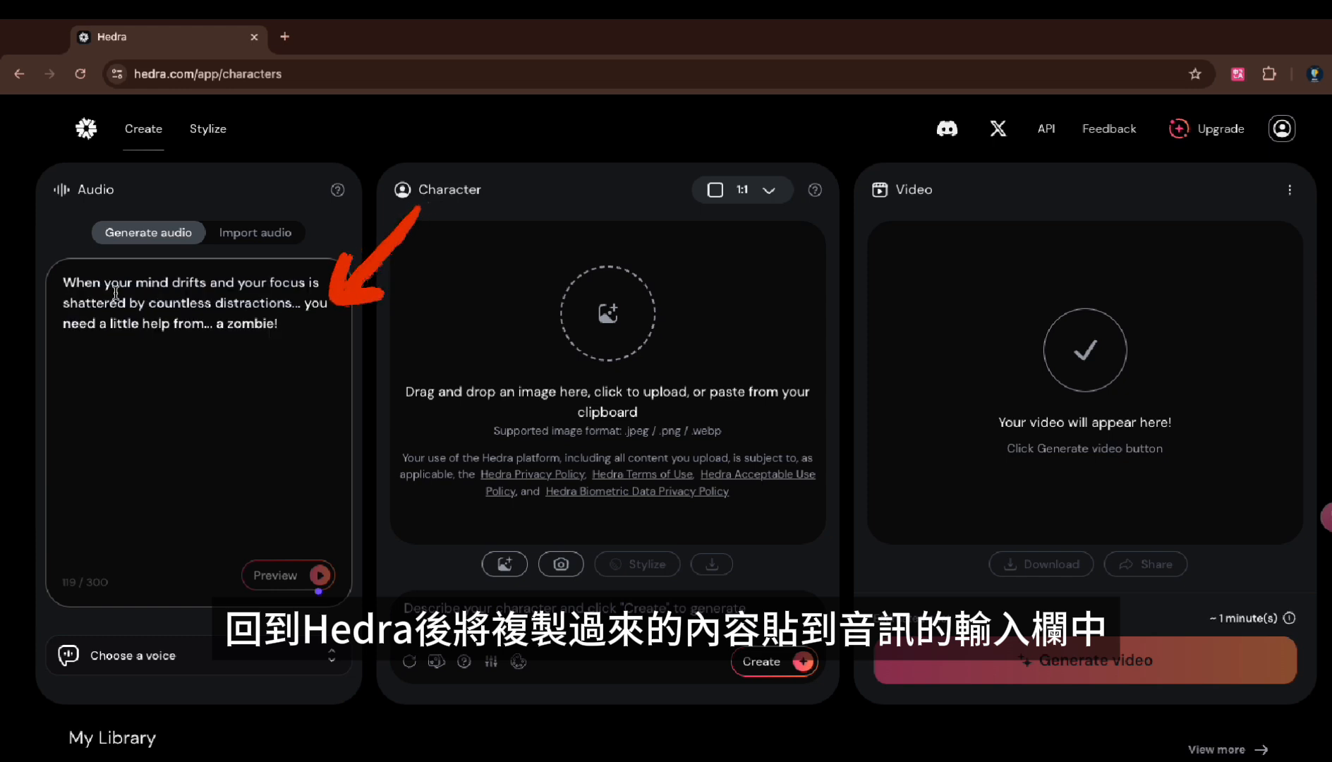
# Step: Choose the Emily voice for the narration and preview the audio
pyautogui.click(331, 655)
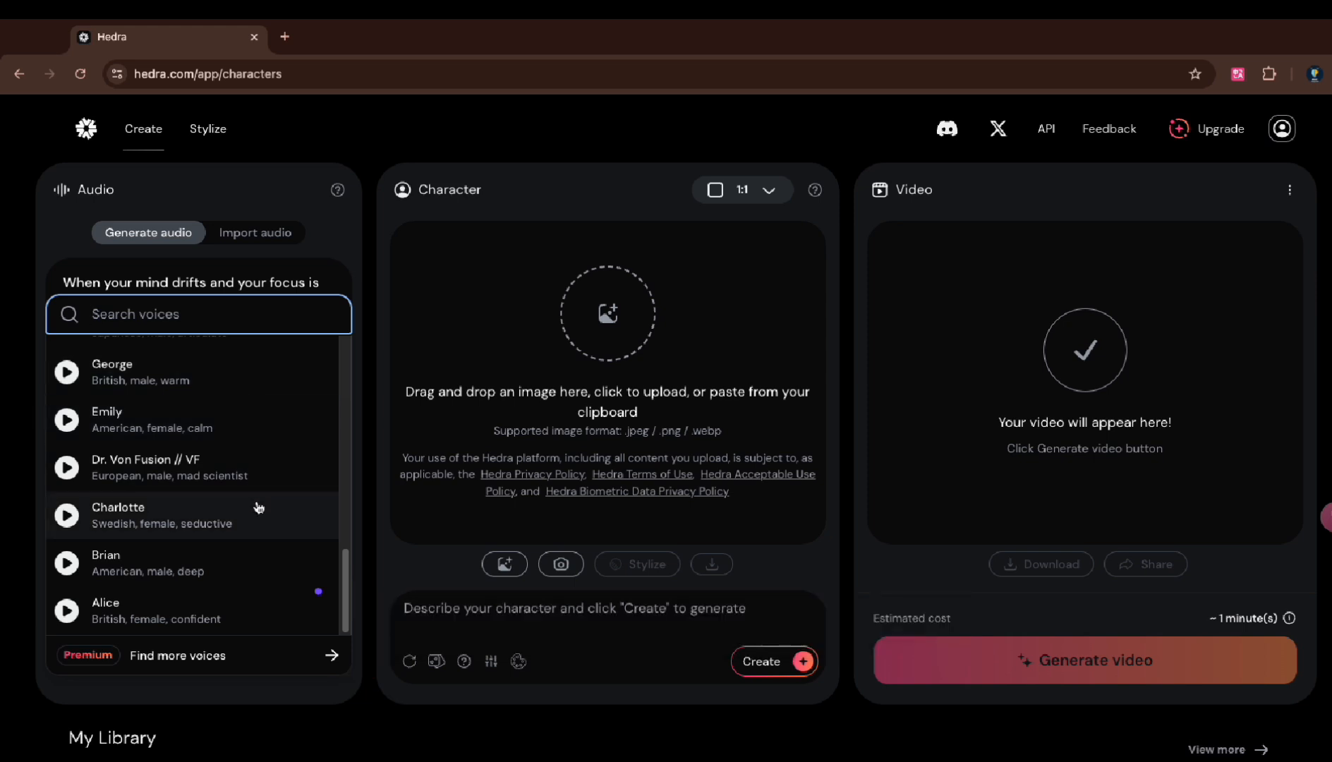
pyautogui.click(199, 427)
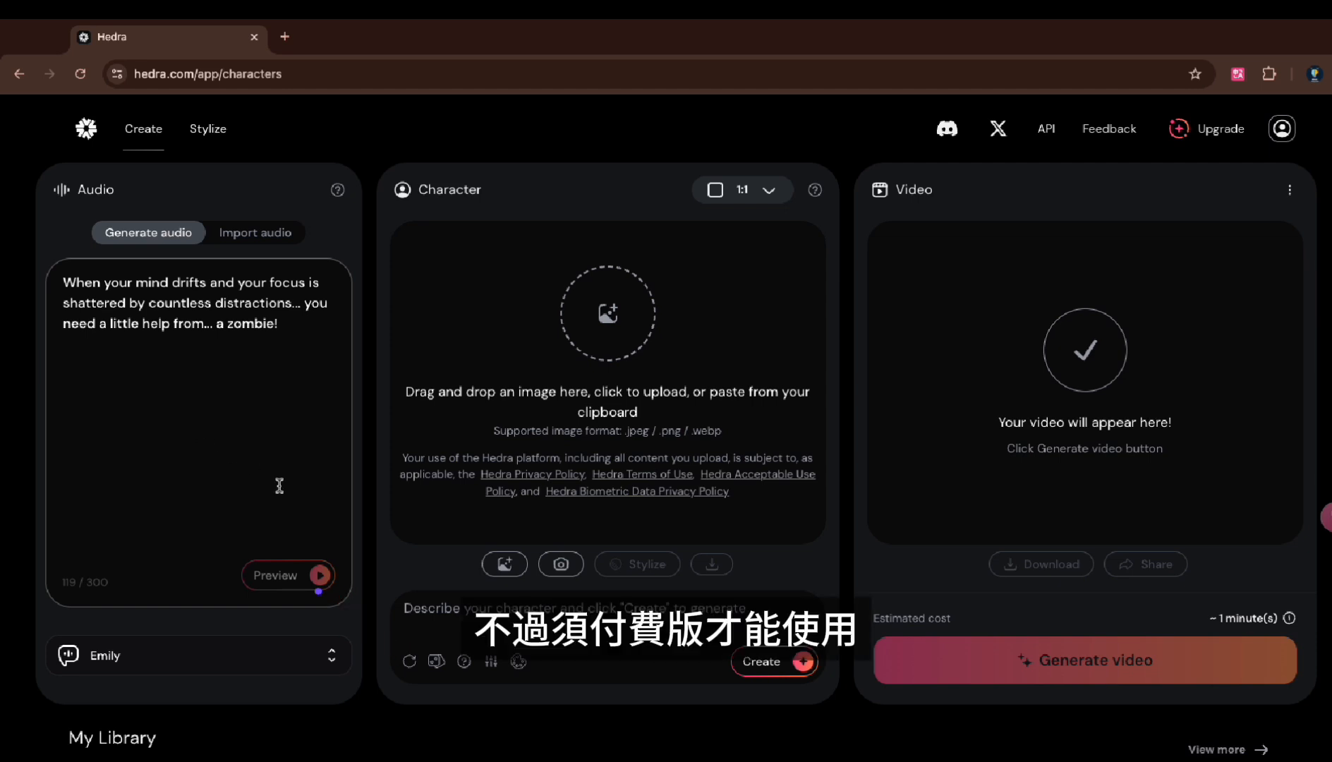
pyautogui.click(309, 586)
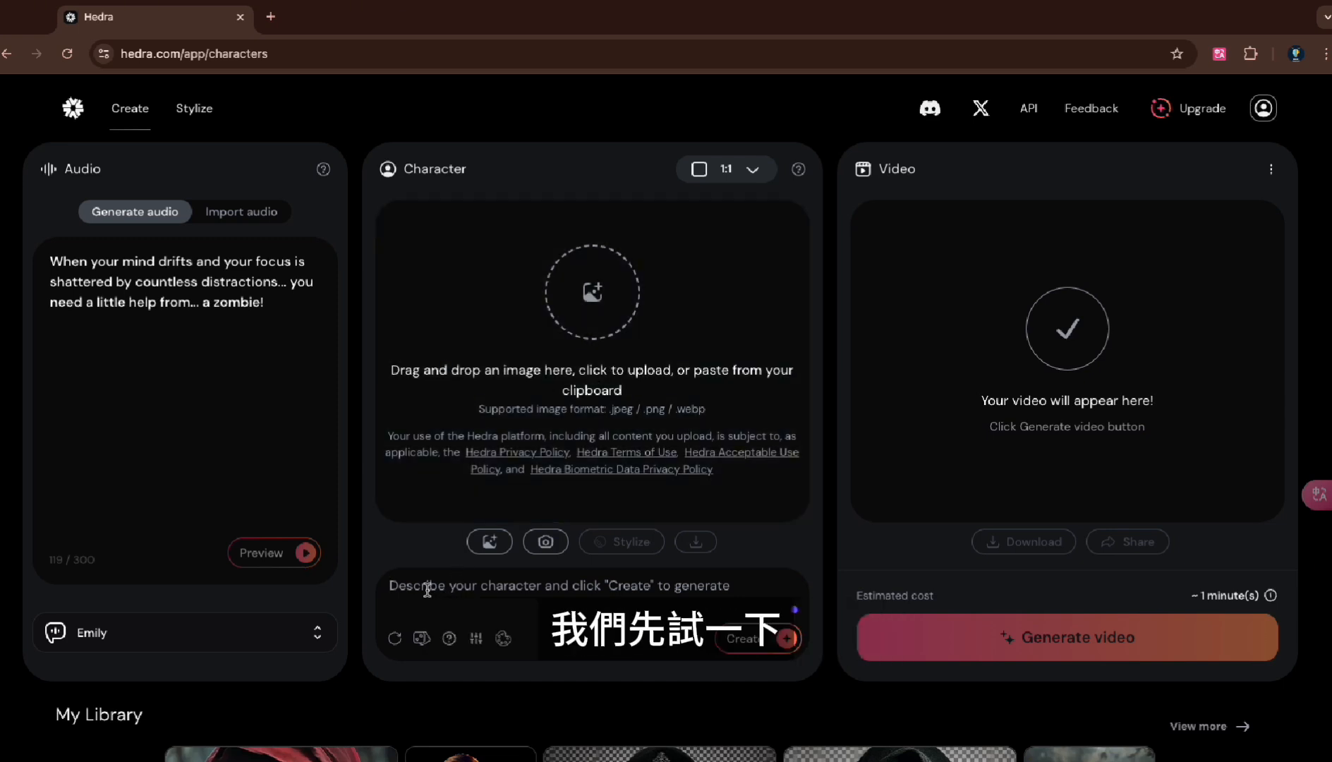
# Step: Paste the character description of a mysterious woman wearing a deep red cloak and set the image aspect ratio to 9:16
pyautogui.hotkey('ctrl', 'v')
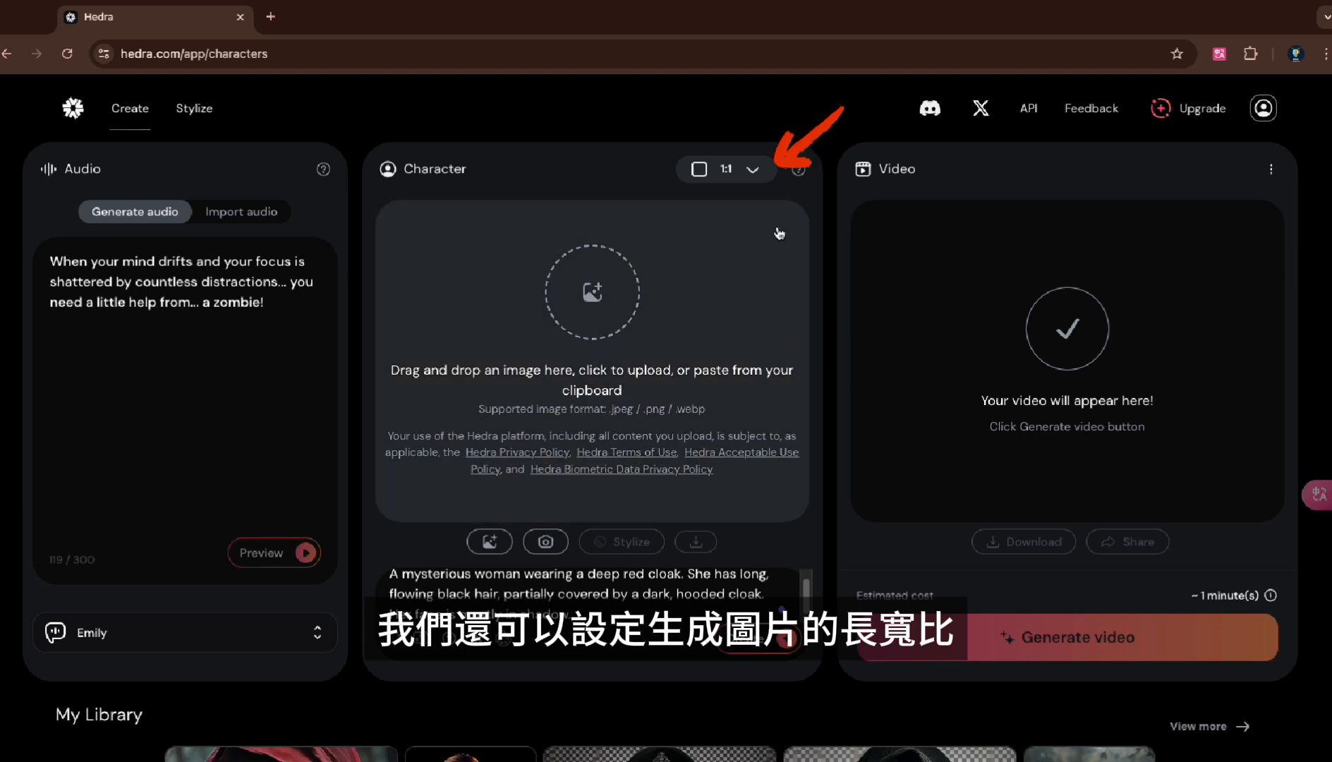
pyautogui.click(756, 173)
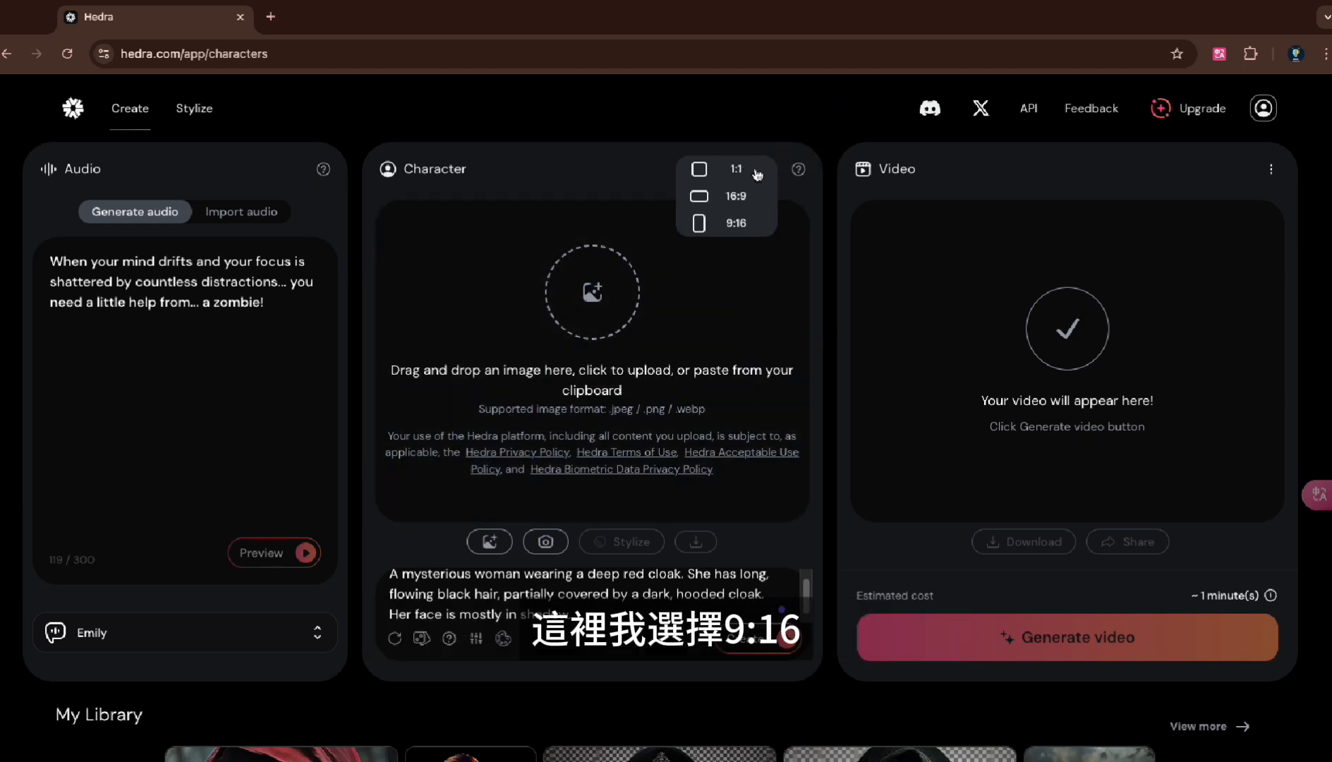
pyautogui.click(733, 225)
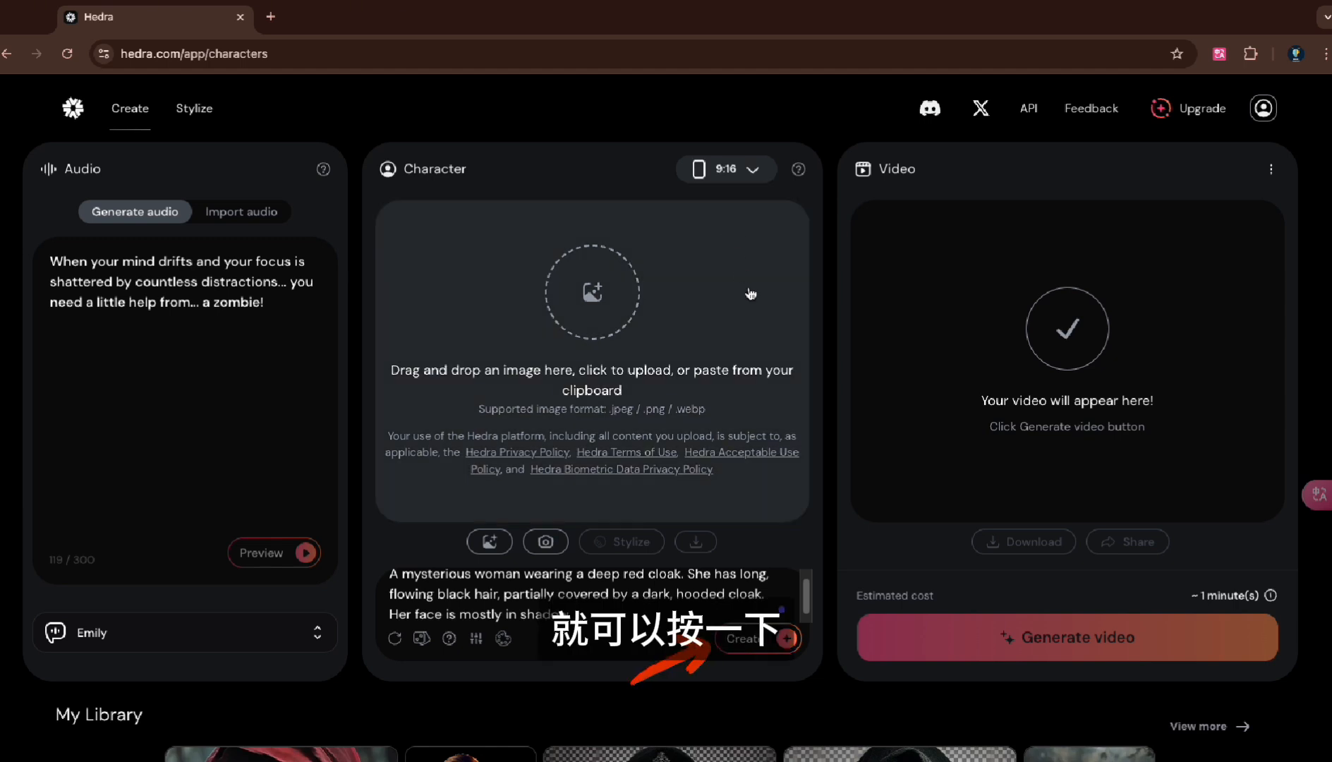
# Step: Generate the red-cloaked woman's image from the description, generate her talking video and play it
pyautogui.click(746, 647)
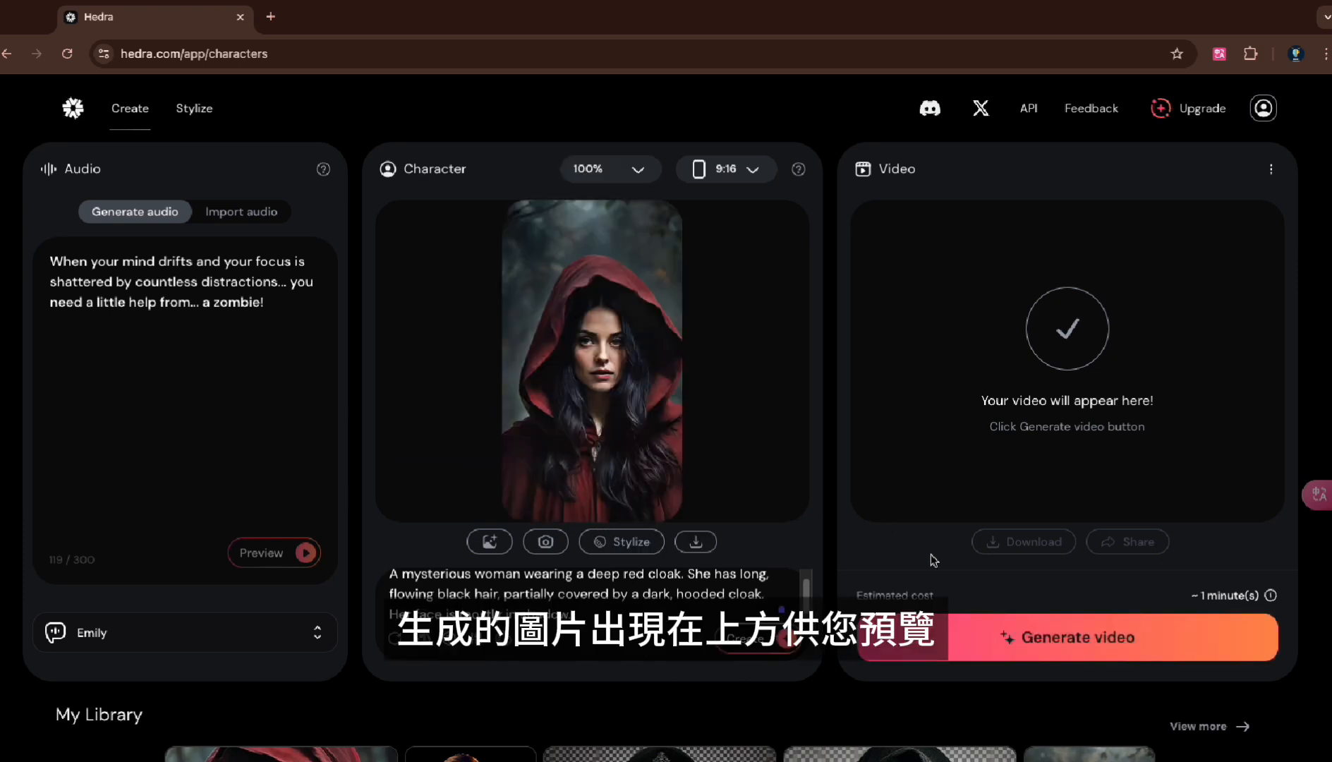
pyautogui.click(1030, 643)
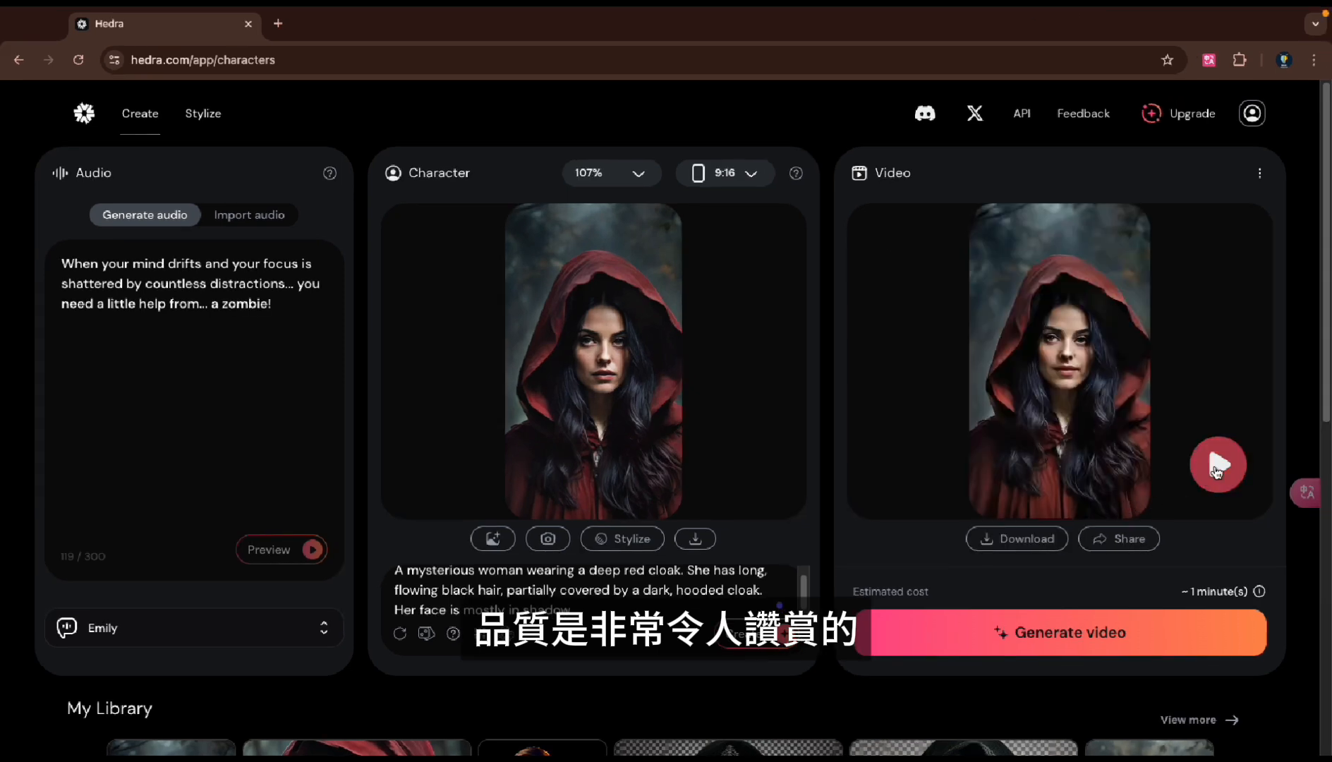
pyautogui.click(1215, 469)
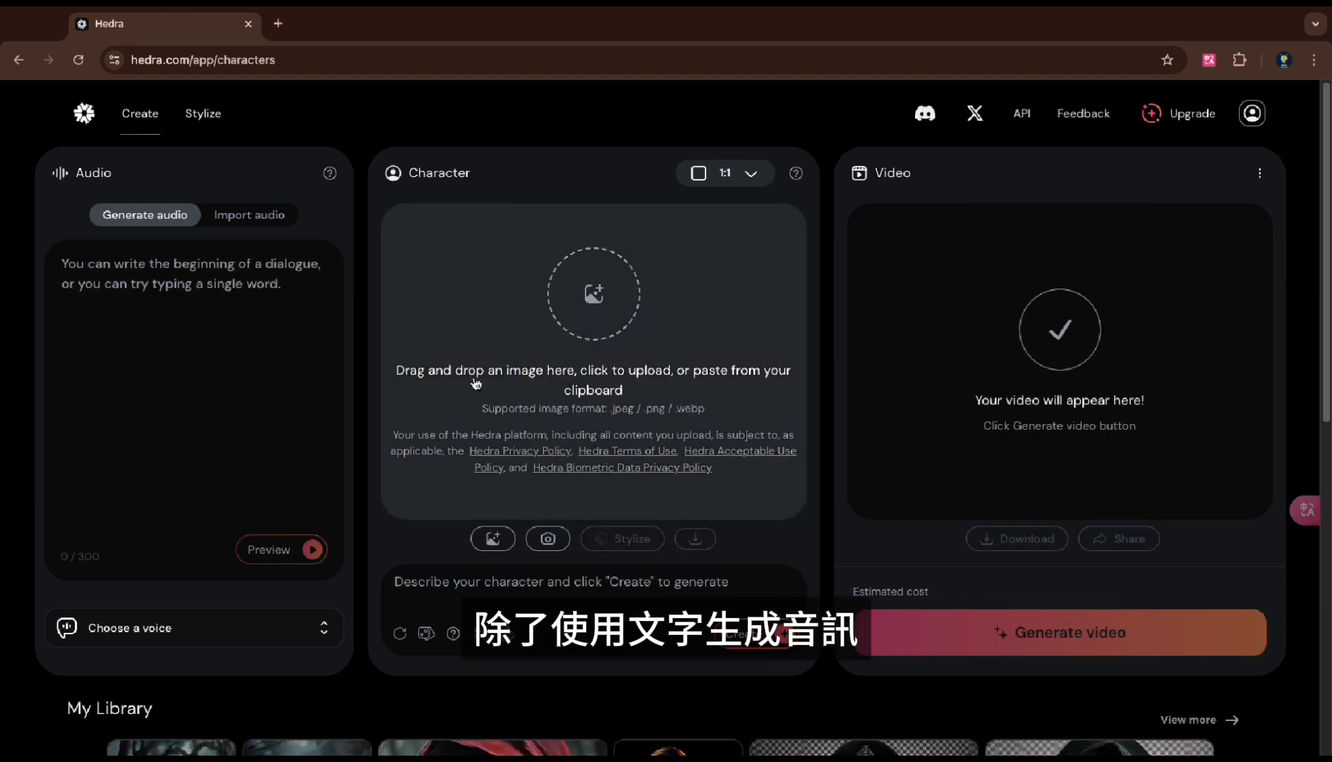
# Step: Switch to 剪映专业版, import Zombie Focus Elixir.mp3 from the halloween folder and place it at the start of the timeline
pyautogui.click(257, 217)
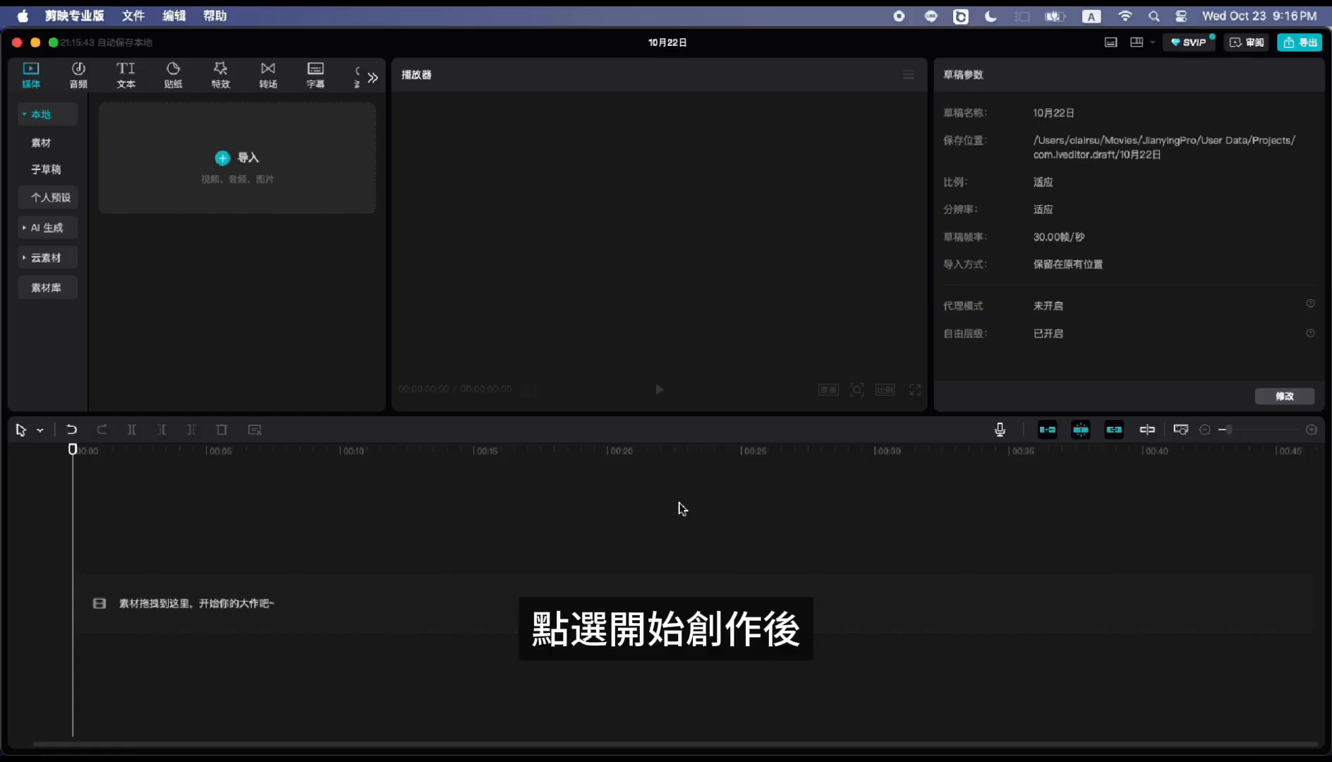
pyautogui.click(249, 170)
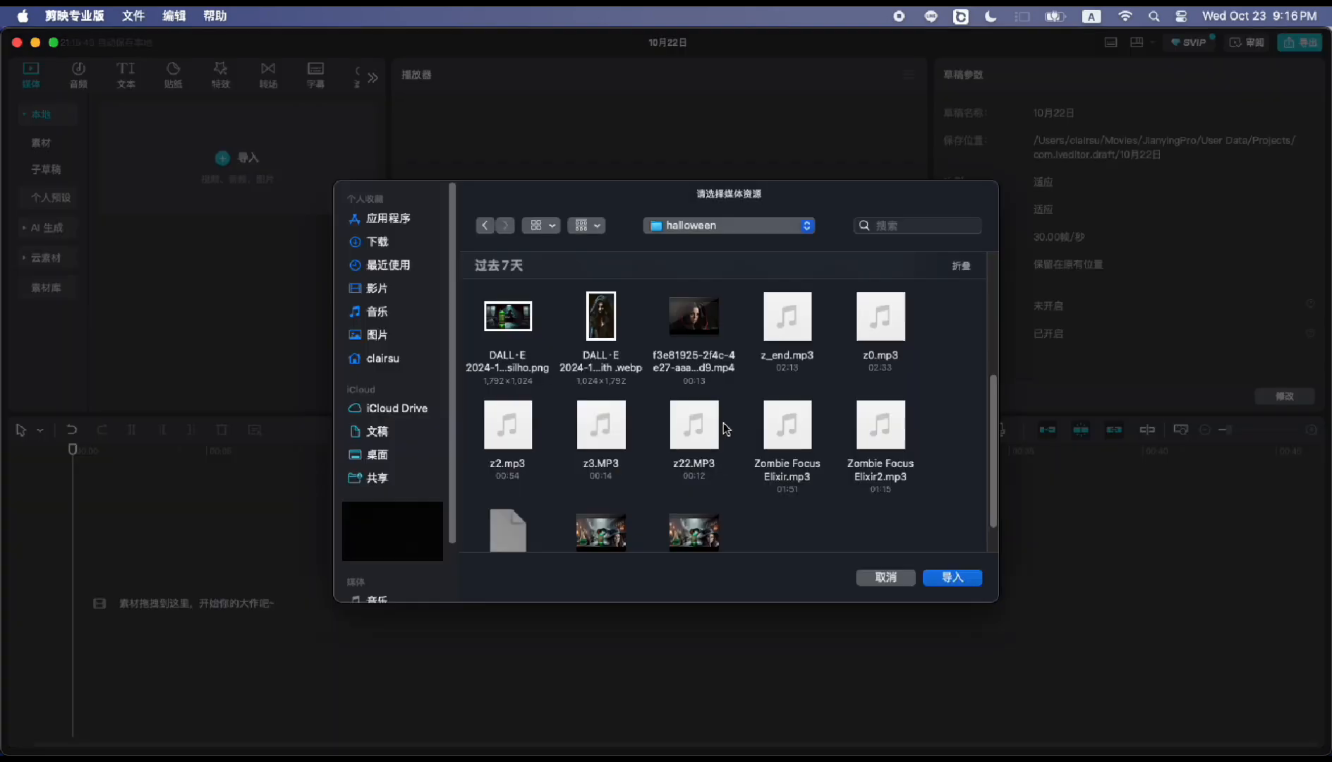
pyautogui.click(787, 426)
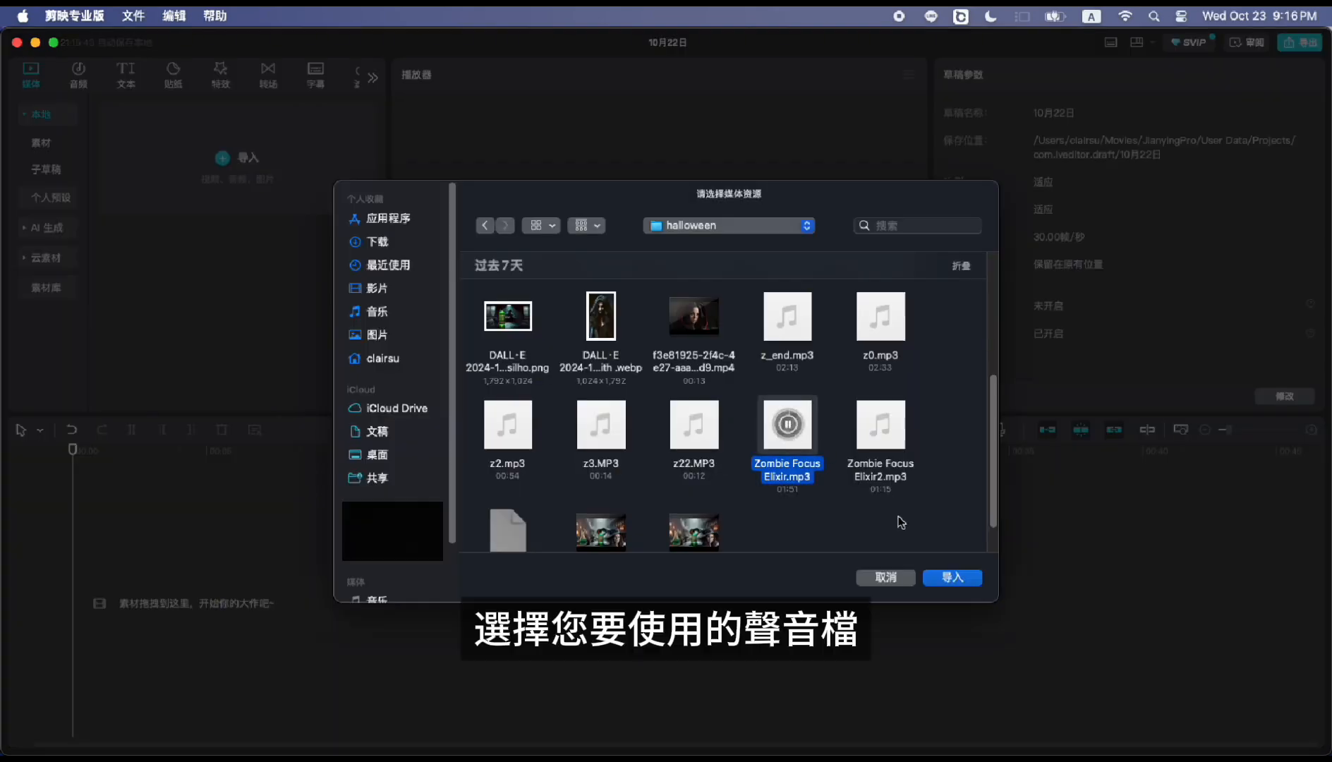
pyautogui.click(945, 579)
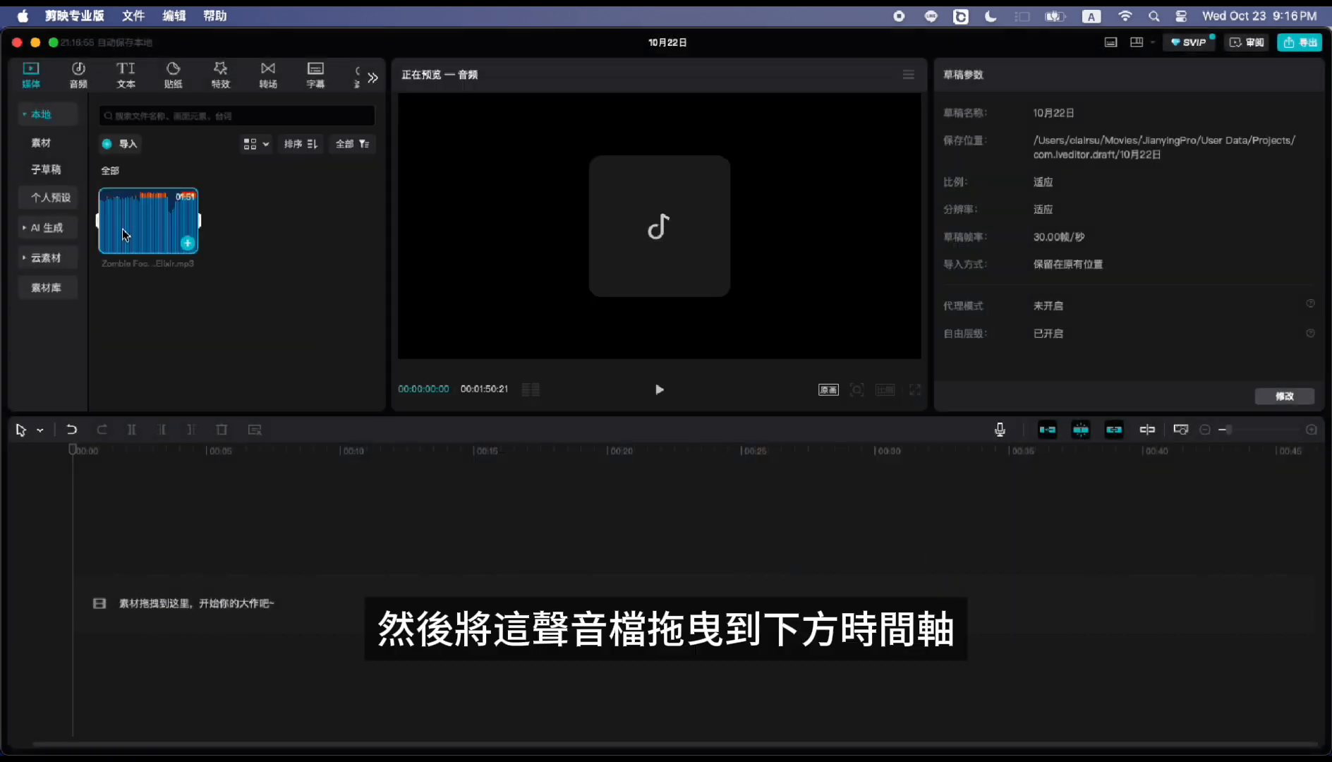
pyautogui.moveTo(124, 231); pyautogui.dragTo(151, 640)
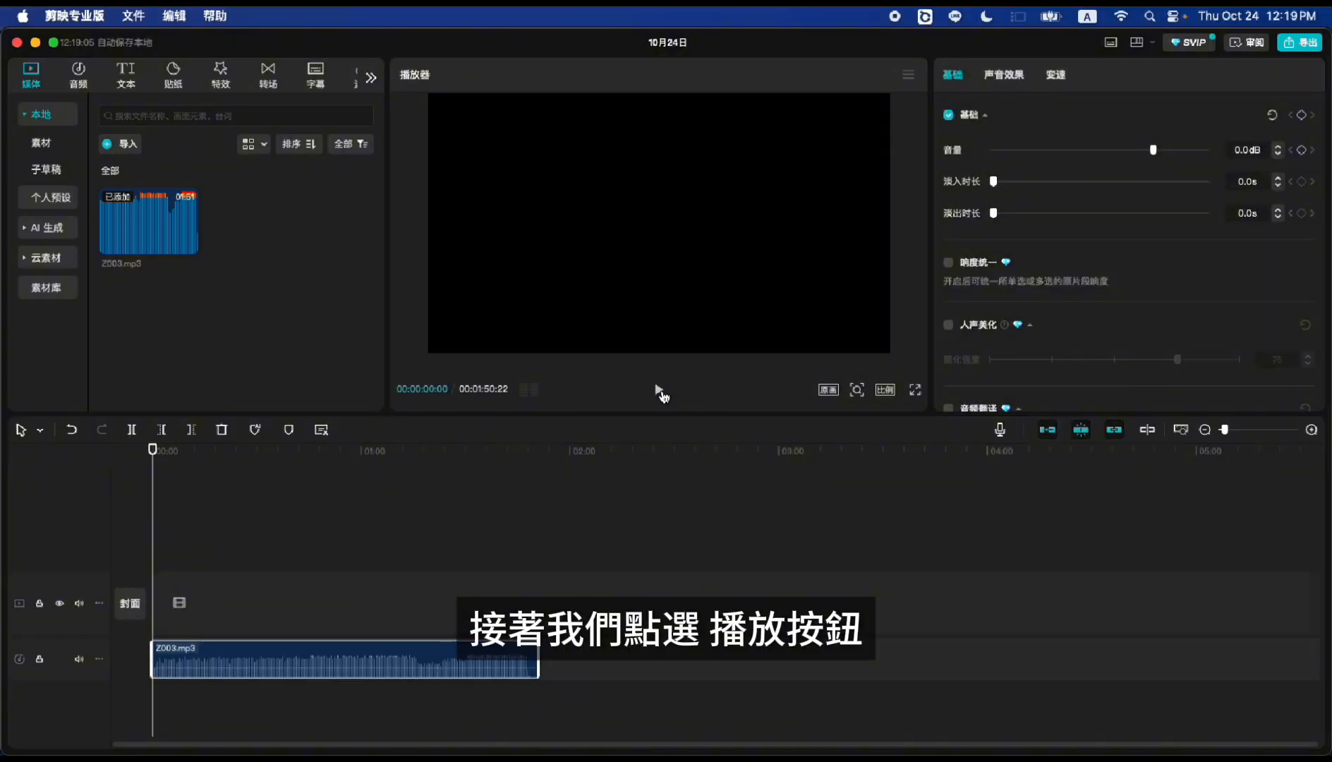
# Step: Listen to the song to find where the wanted lyrics begin and split the audio clip at about 00:00:14:26
pyautogui.click(659, 392)
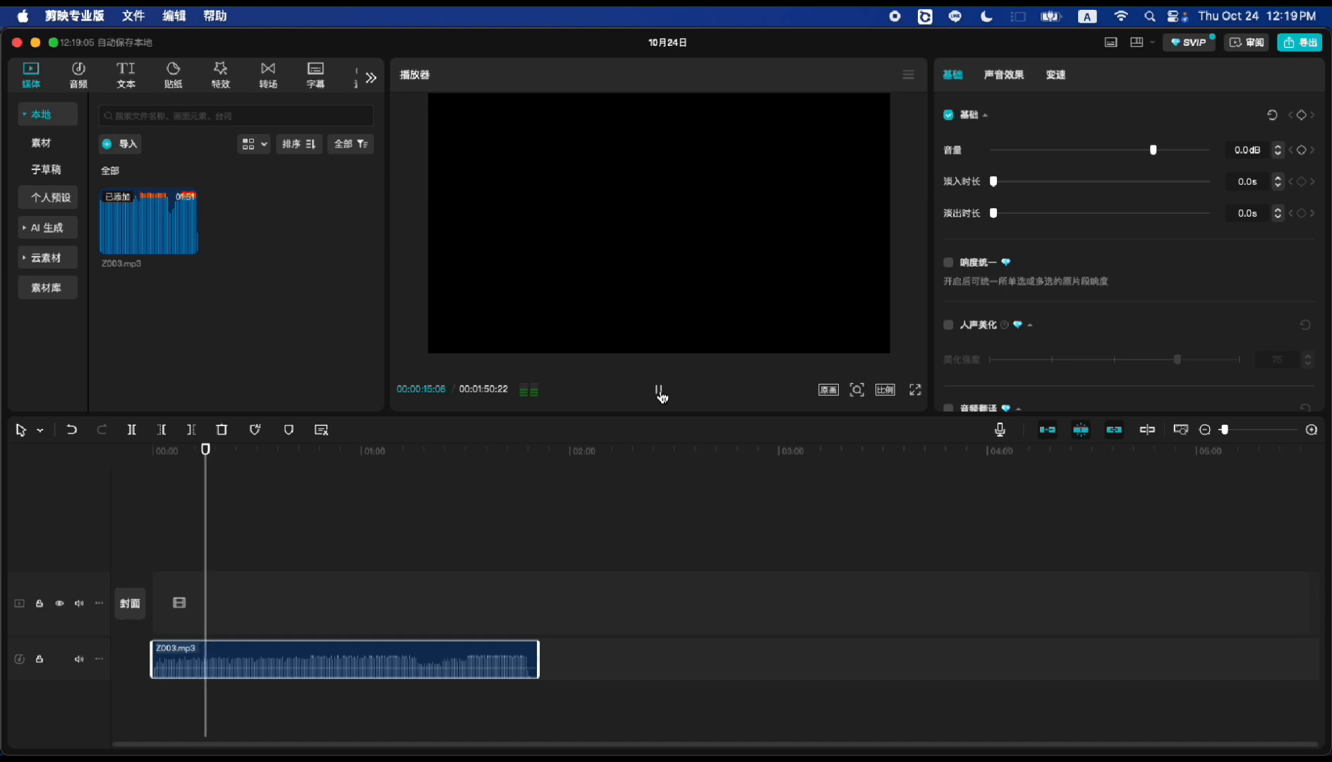
pyautogui.click(660, 394)
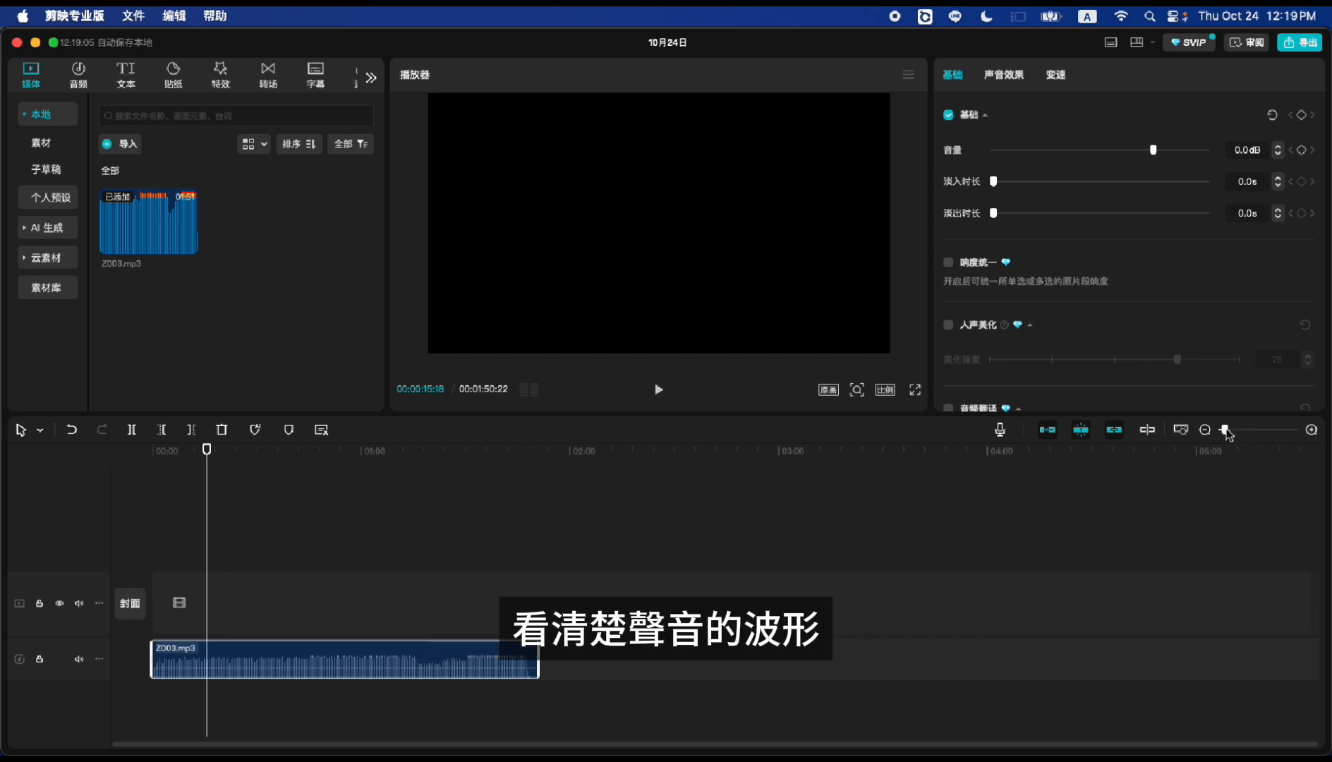
pyautogui.moveTo(1227, 432); pyautogui.dragTo(1238, 437)
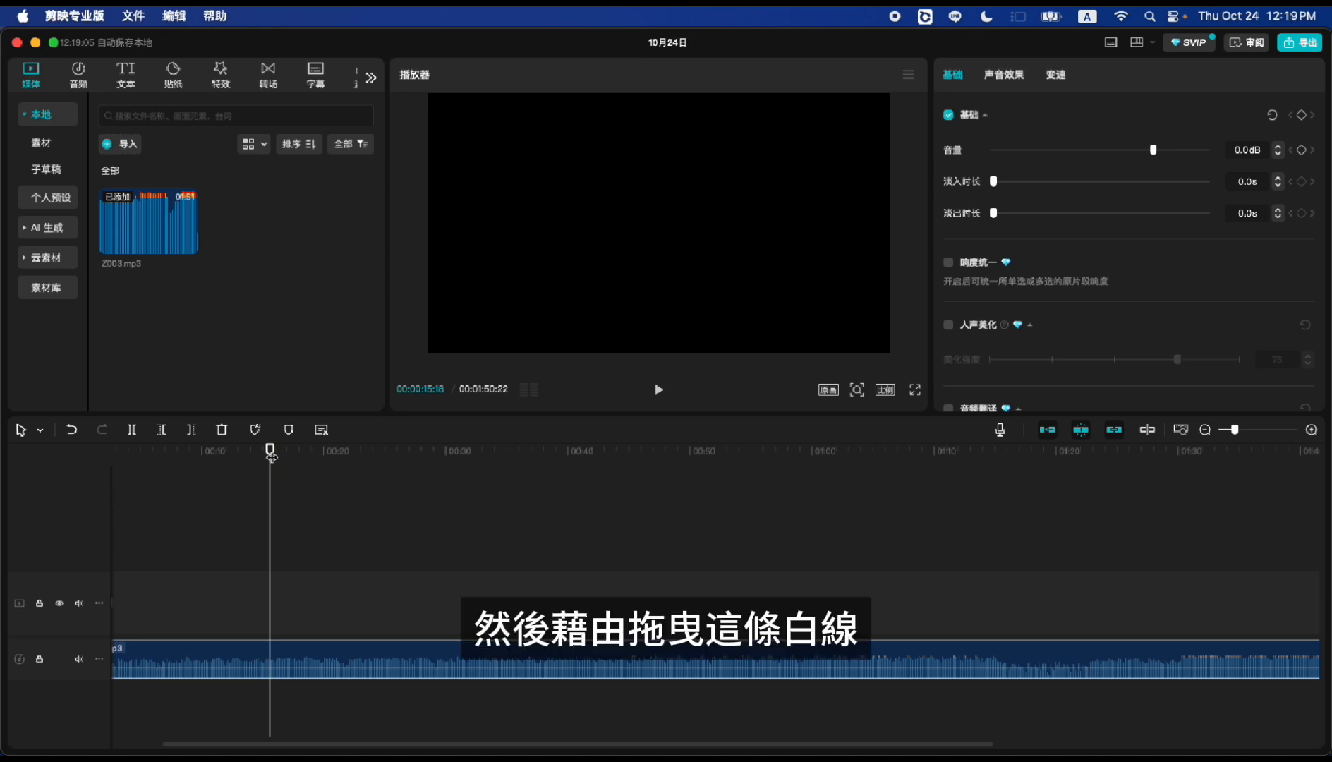
pyautogui.moveTo(270, 459); pyautogui.dragTo(240, 451)
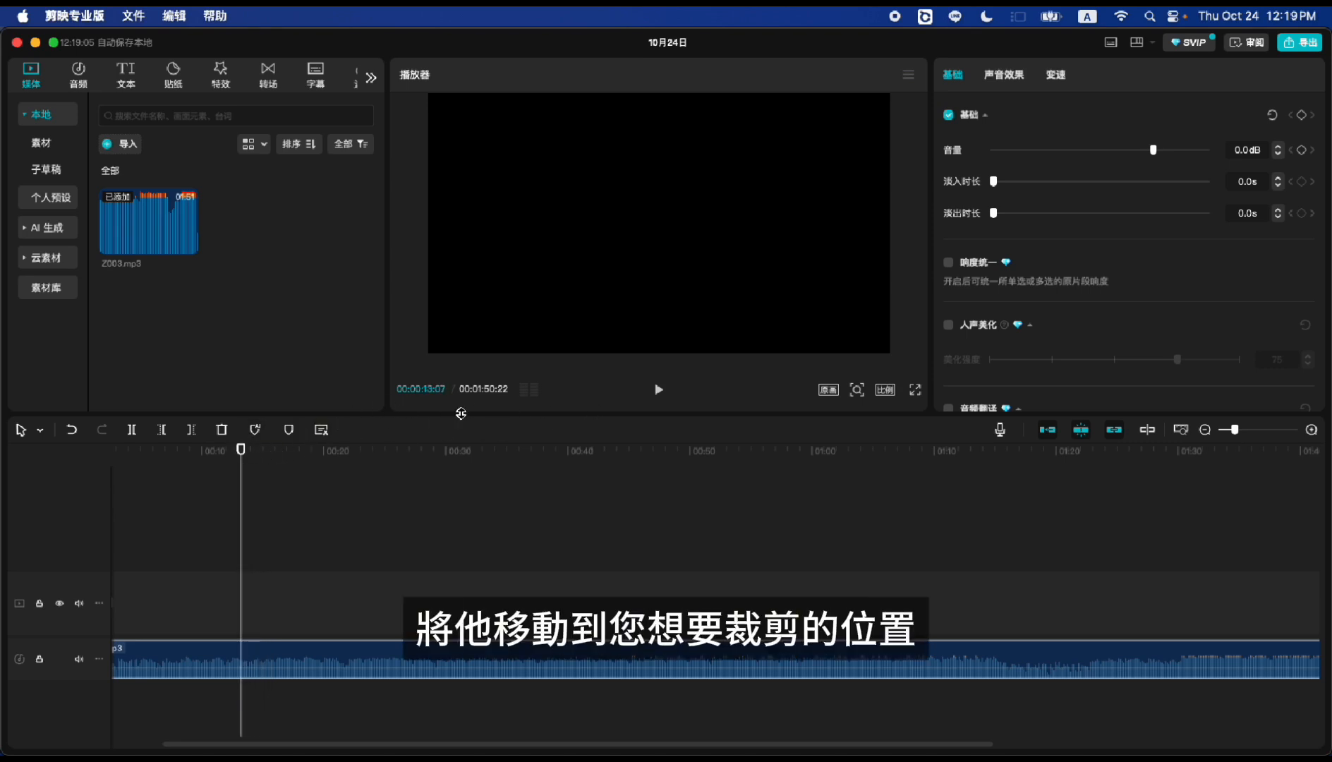
pyautogui.click(660, 391)
pyautogui.click(660, 390)
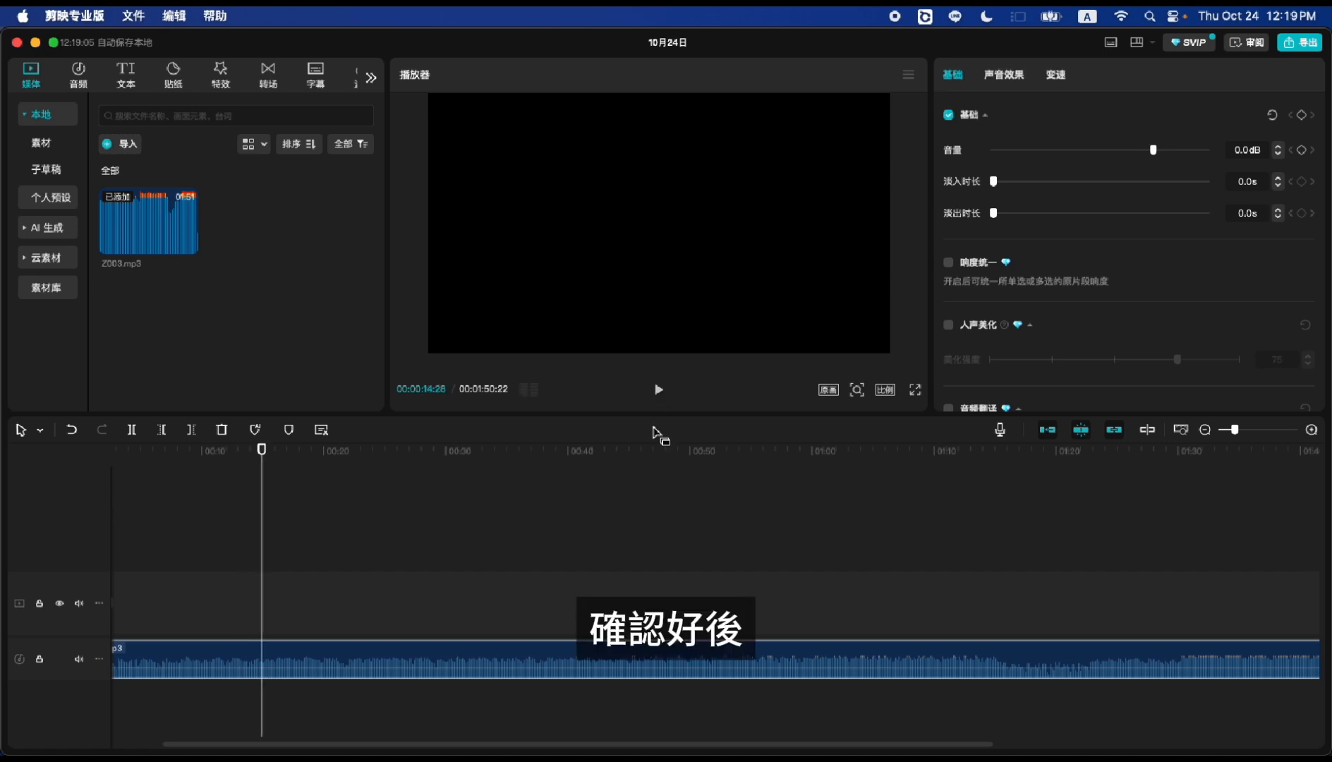
pyautogui.press('super+b')
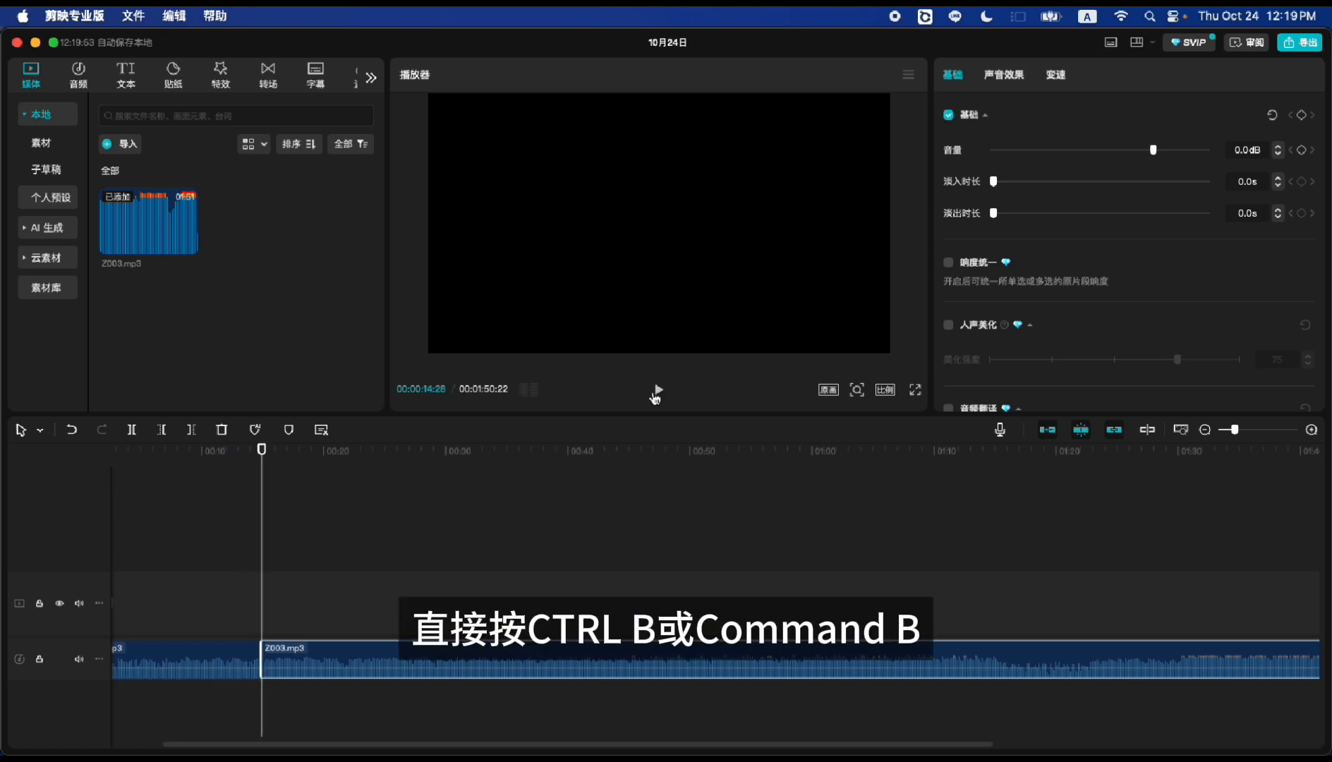
# Step: Play the section after the first cut to find where the lyrics end and split the audio at about 00:00:29:09
pyautogui.click(658, 392)
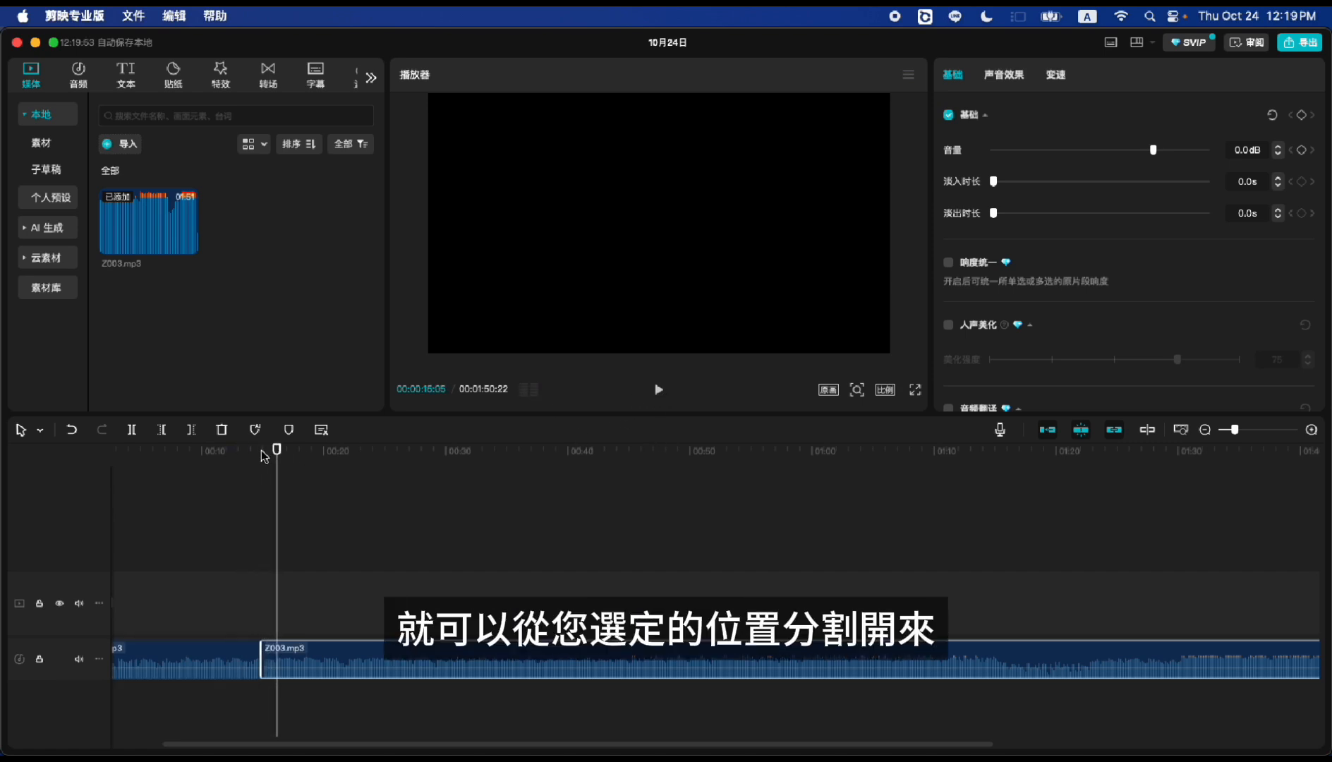
pyautogui.moveTo(274, 453); pyautogui.dragTo(439, 480)
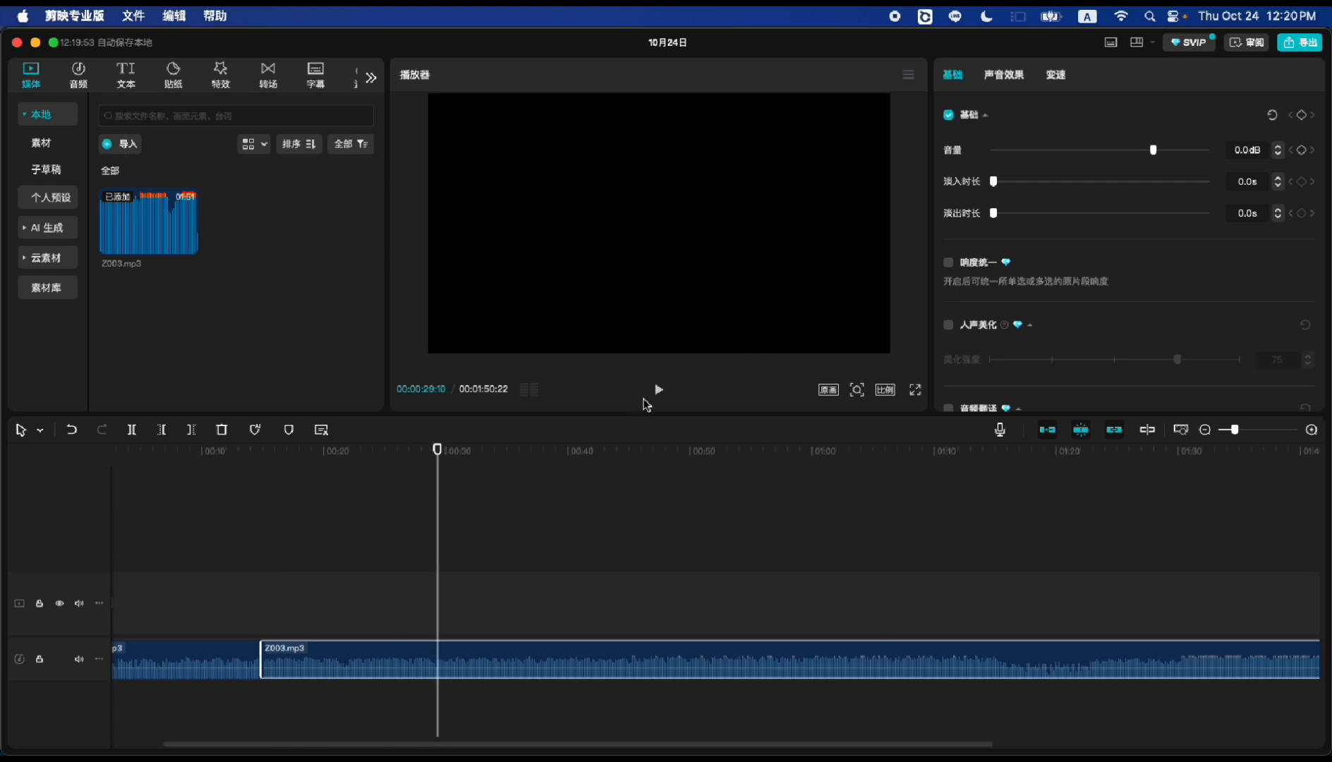
pyautogui.click(658, 392)
pyautogui.click(659, 391)
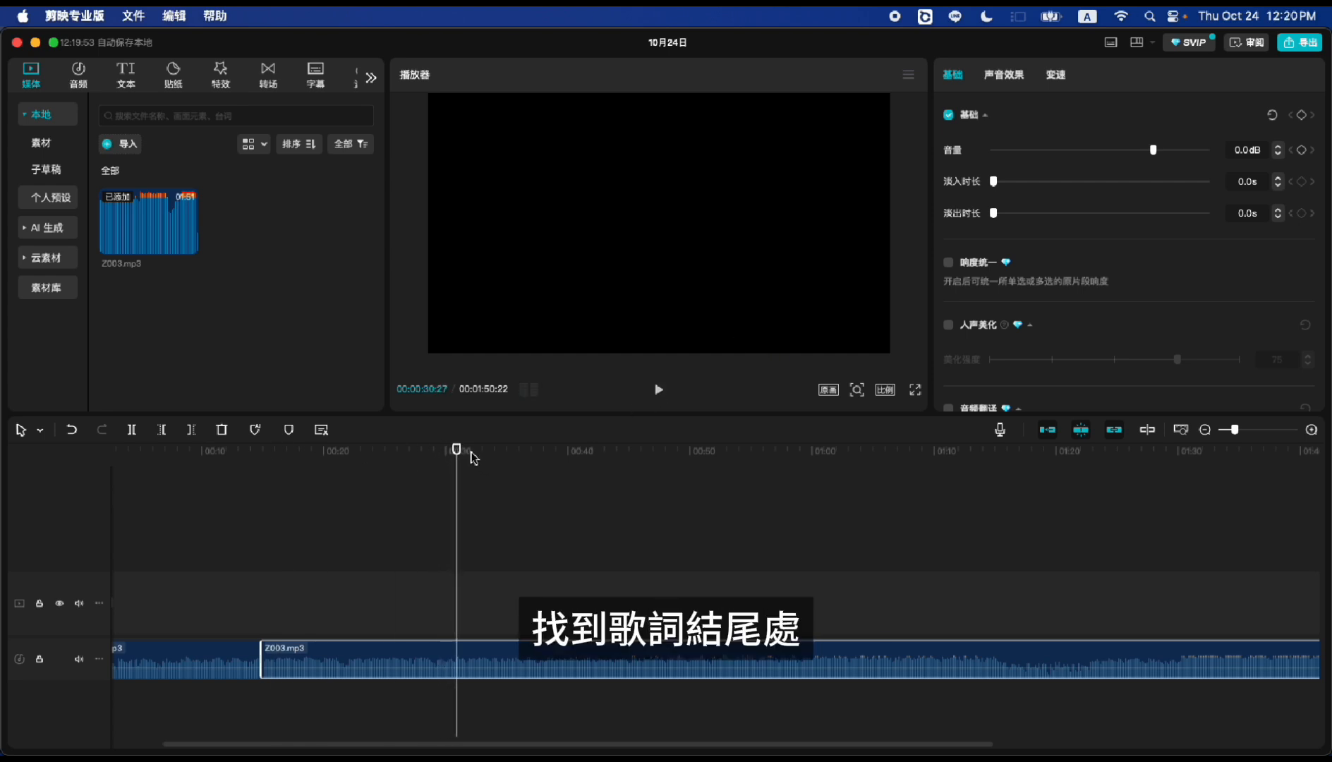
pyautogui.moveTo(451, 455); pyautogui.dragTo(262, 515)
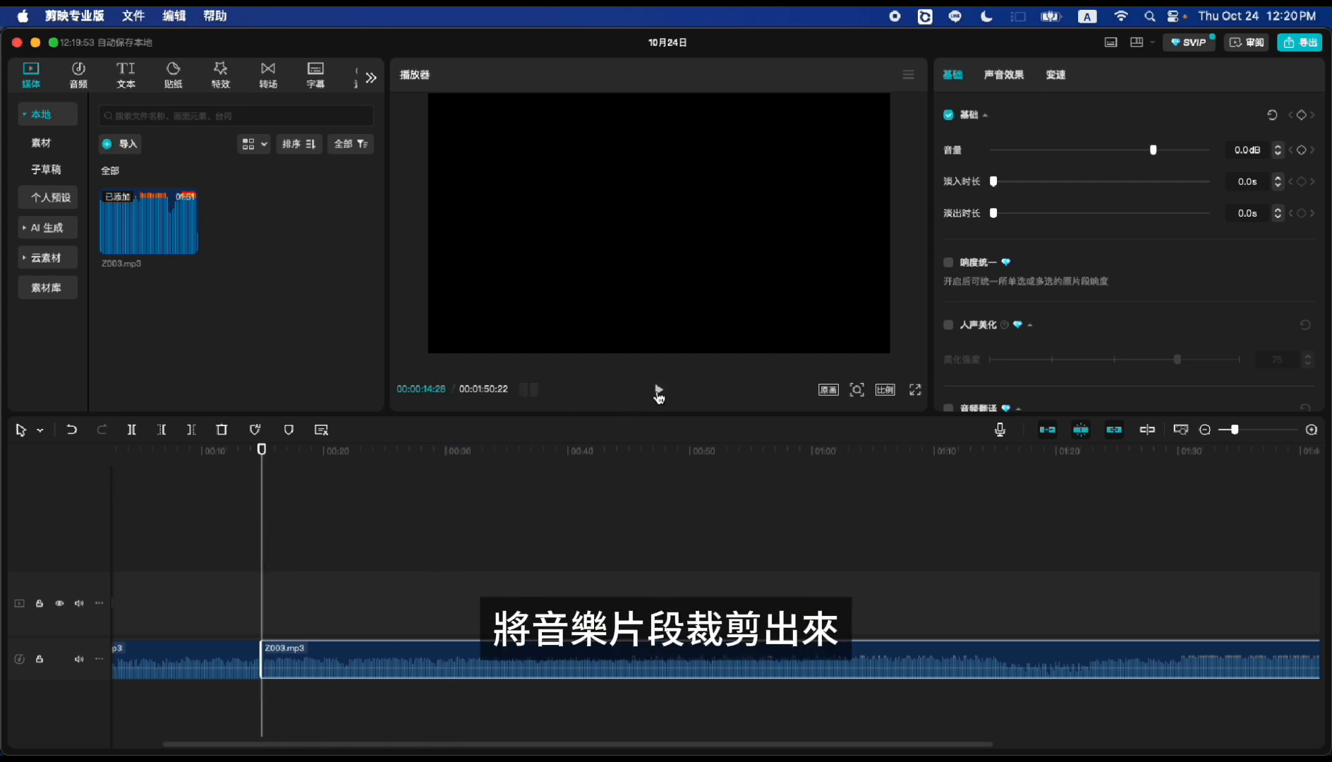
pyautogui.click(658, 392)
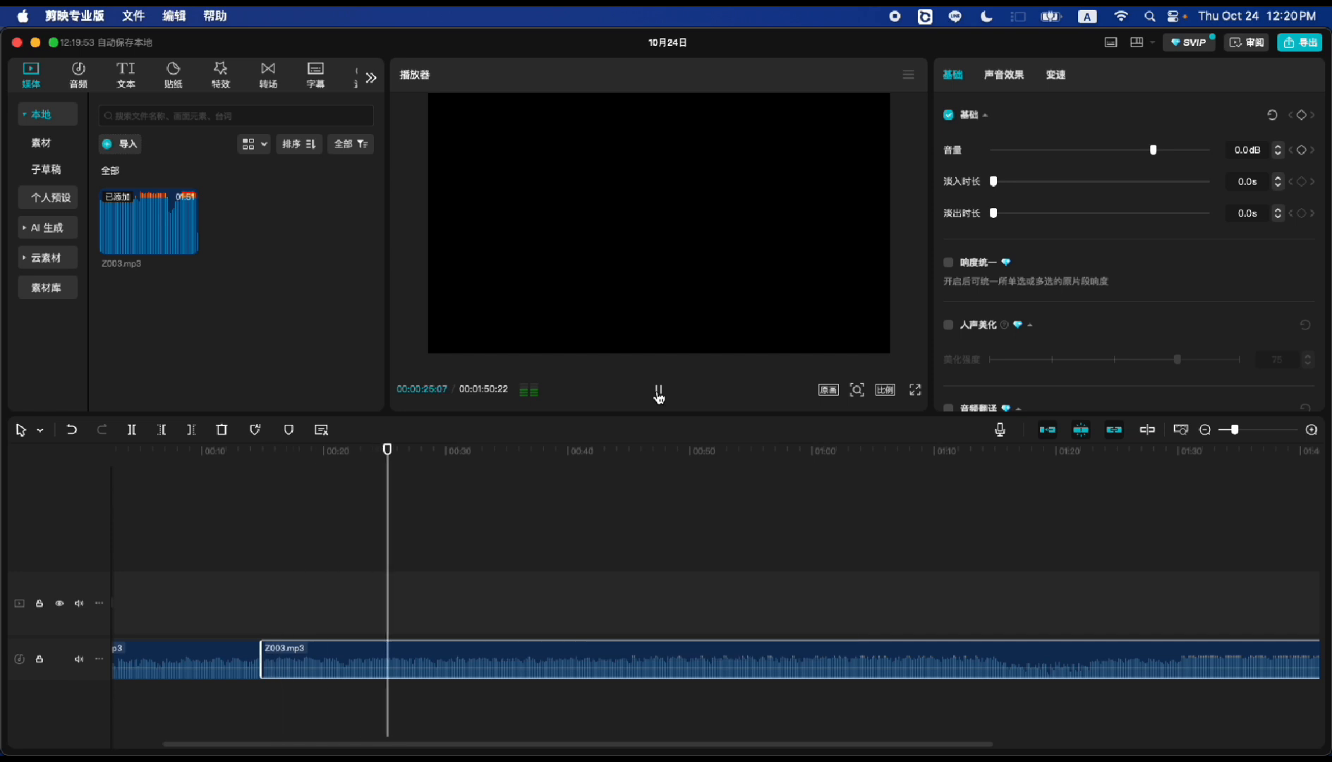
pyautogui.click(658, 393)
pyautogui.press('super+b')
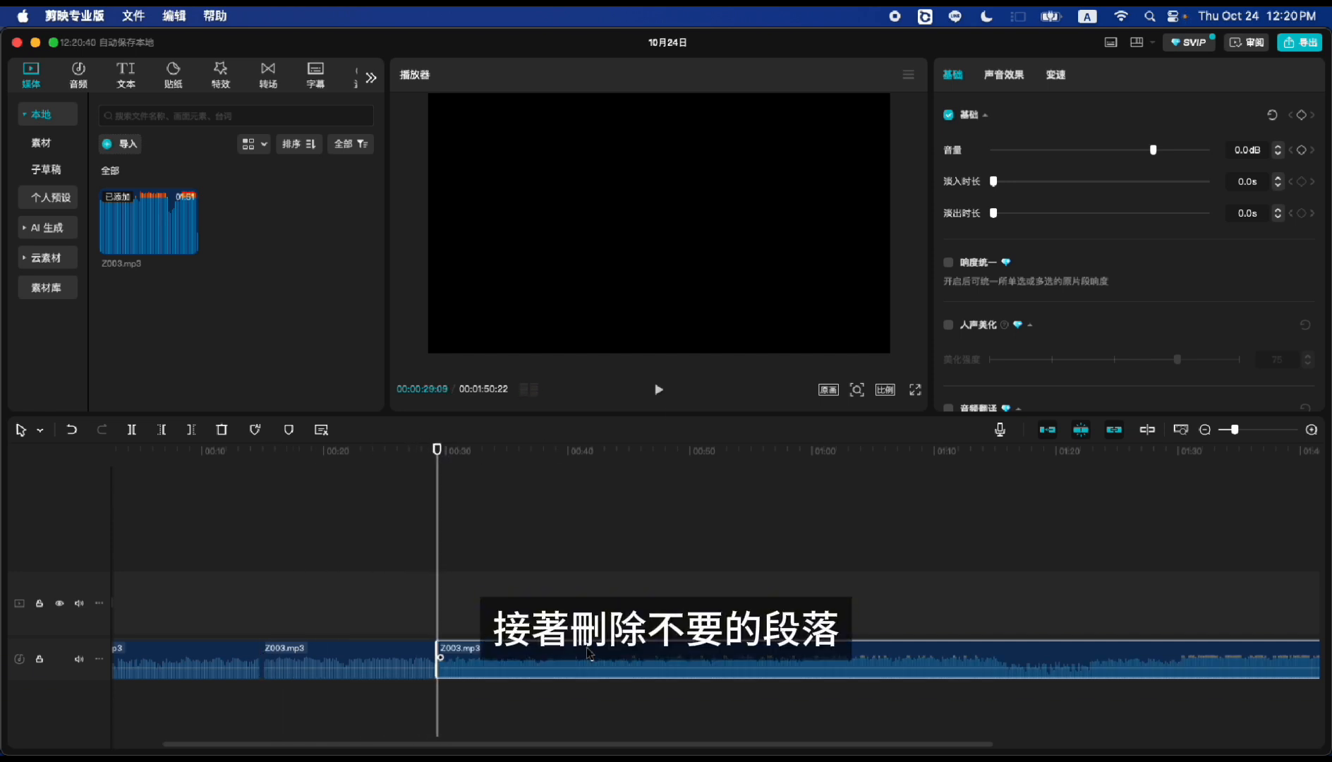
# Step: Delete the audio segments after and before the wanted section and move the remaining clip to the start of the timeline
pyautogui.press('Delete')
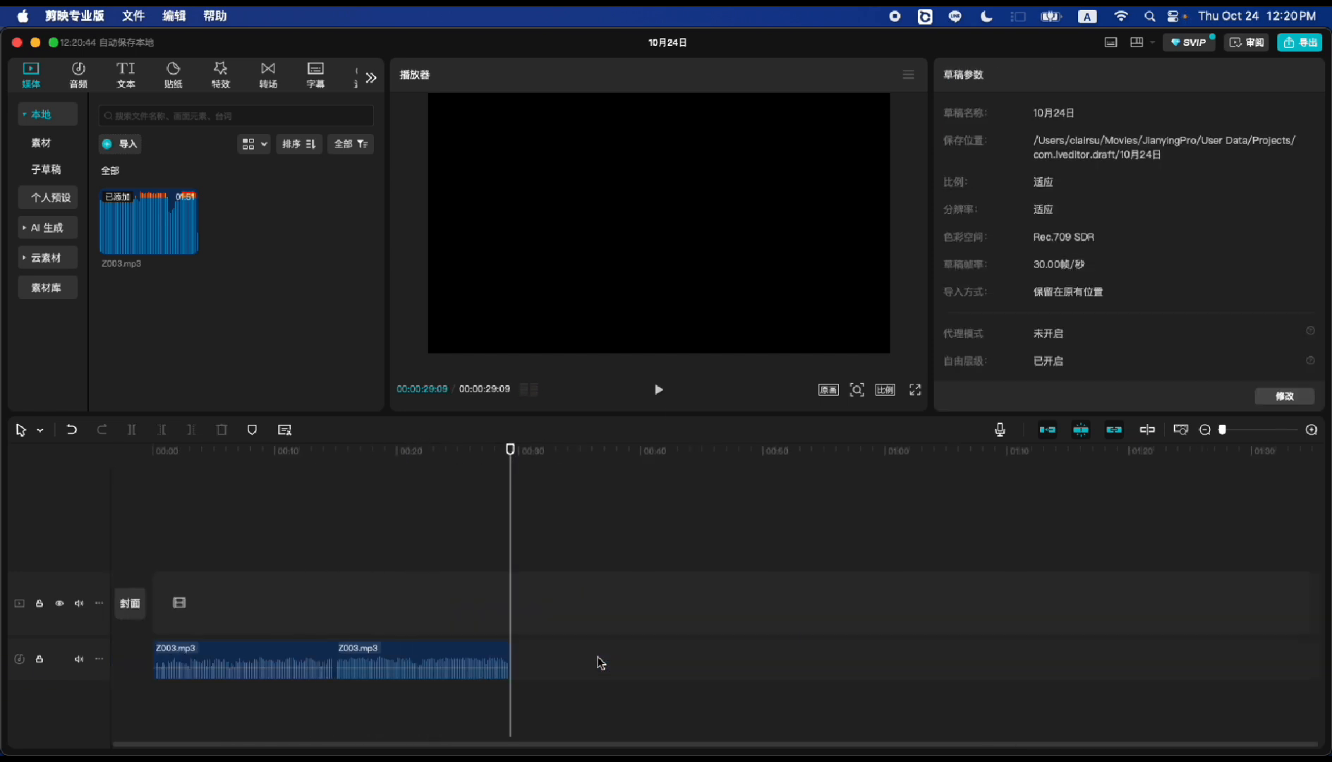
pyautogui.click(275, 657)
pyautogui.press('Delete')
pyautogui.click(383, 658)
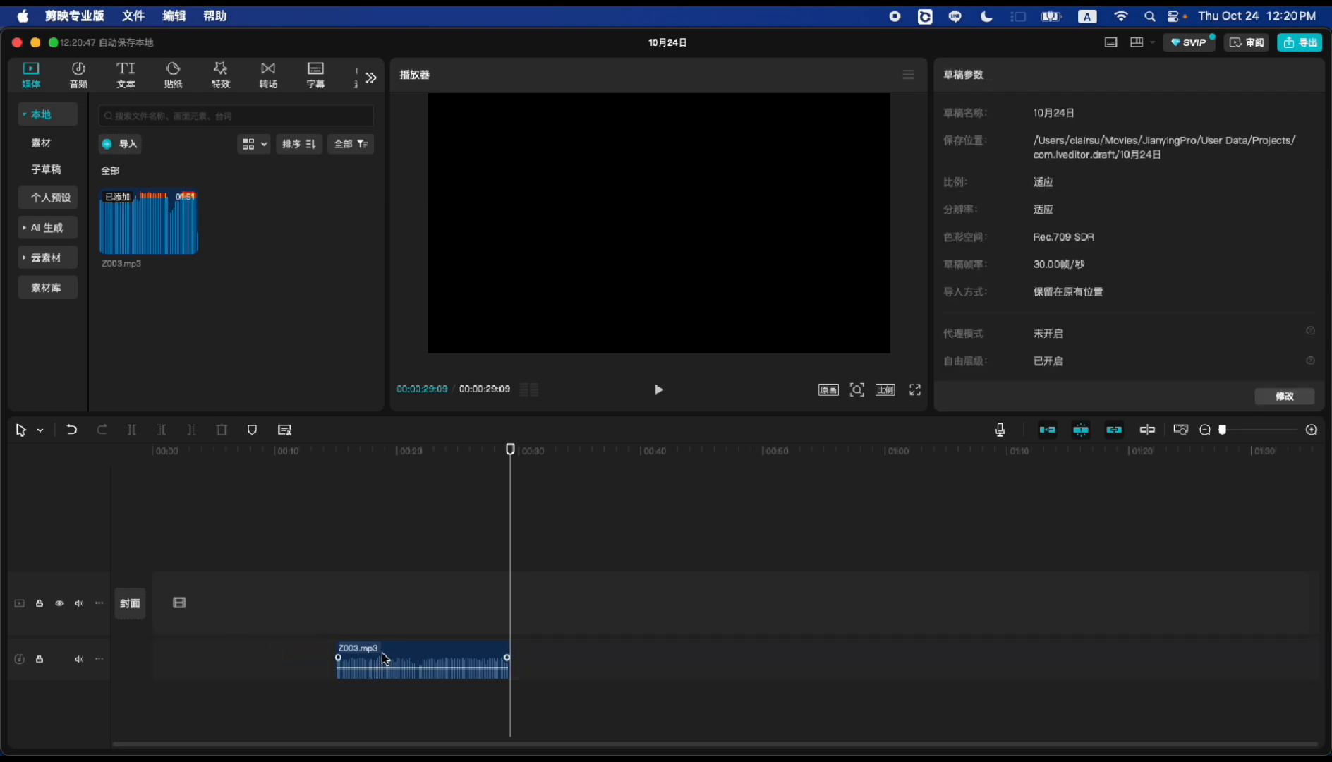
pyautogui.moveTo(383, 658); pyautogui.dragTo(235, 648)
pyautogui.moveTo(203, 657); pyautogui.dragTo(201, 656)
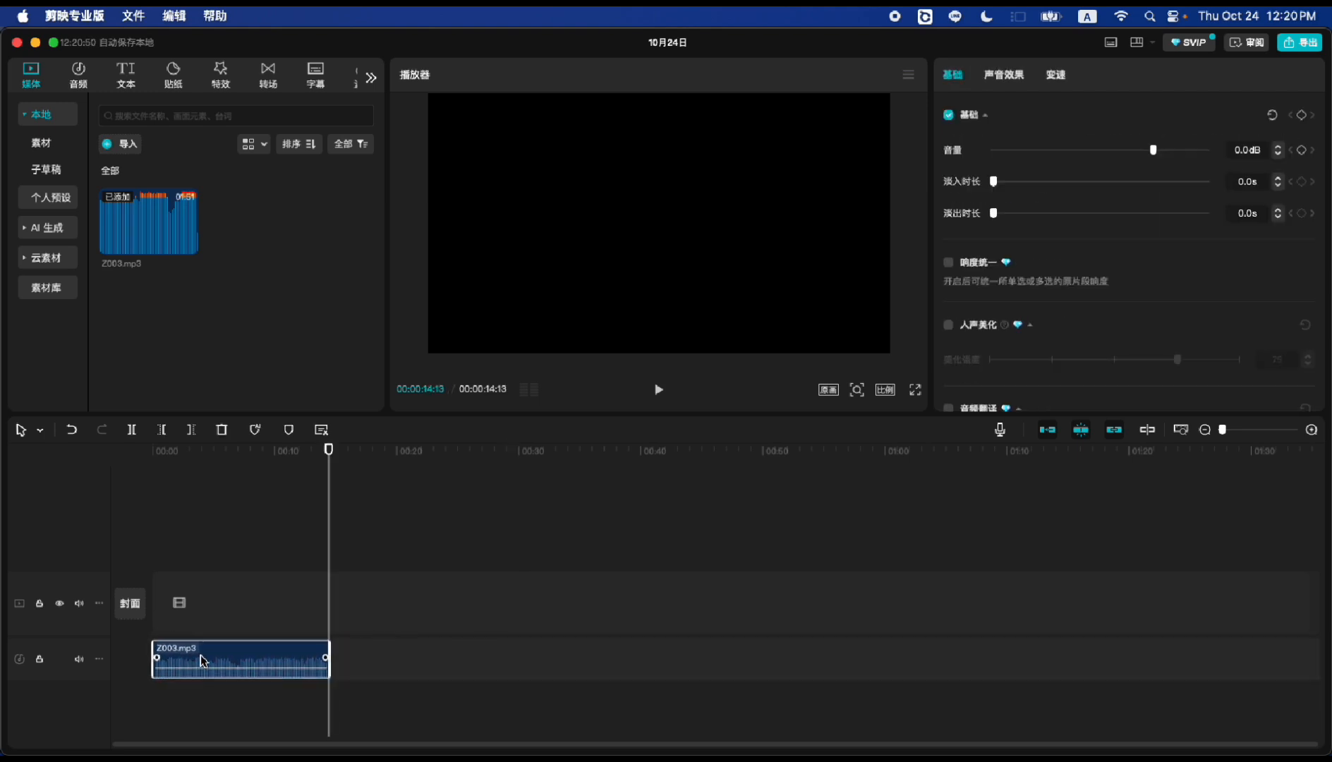
# Step: Export the trimmed song as an audio-only MP3 titled zoe1
pyautogui.click(138, 17)
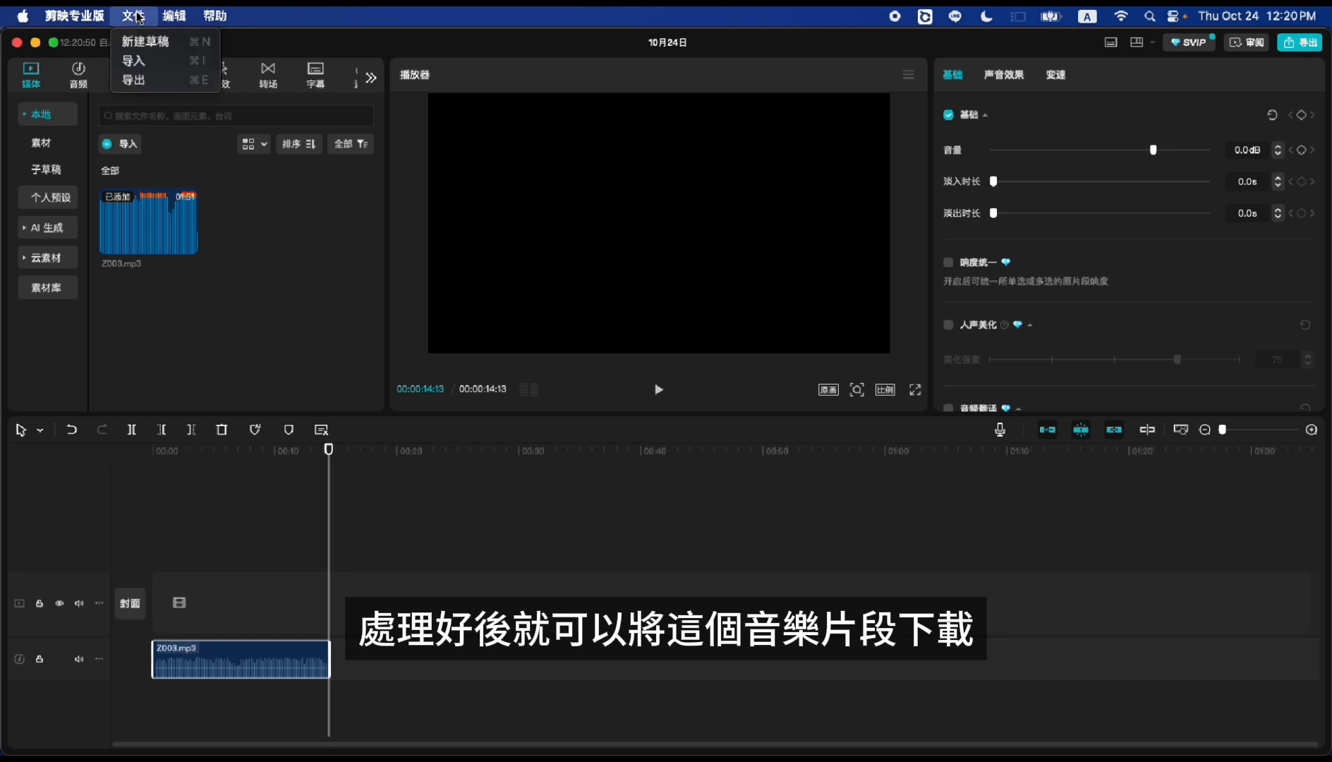
pyautogui.click(141, 81)
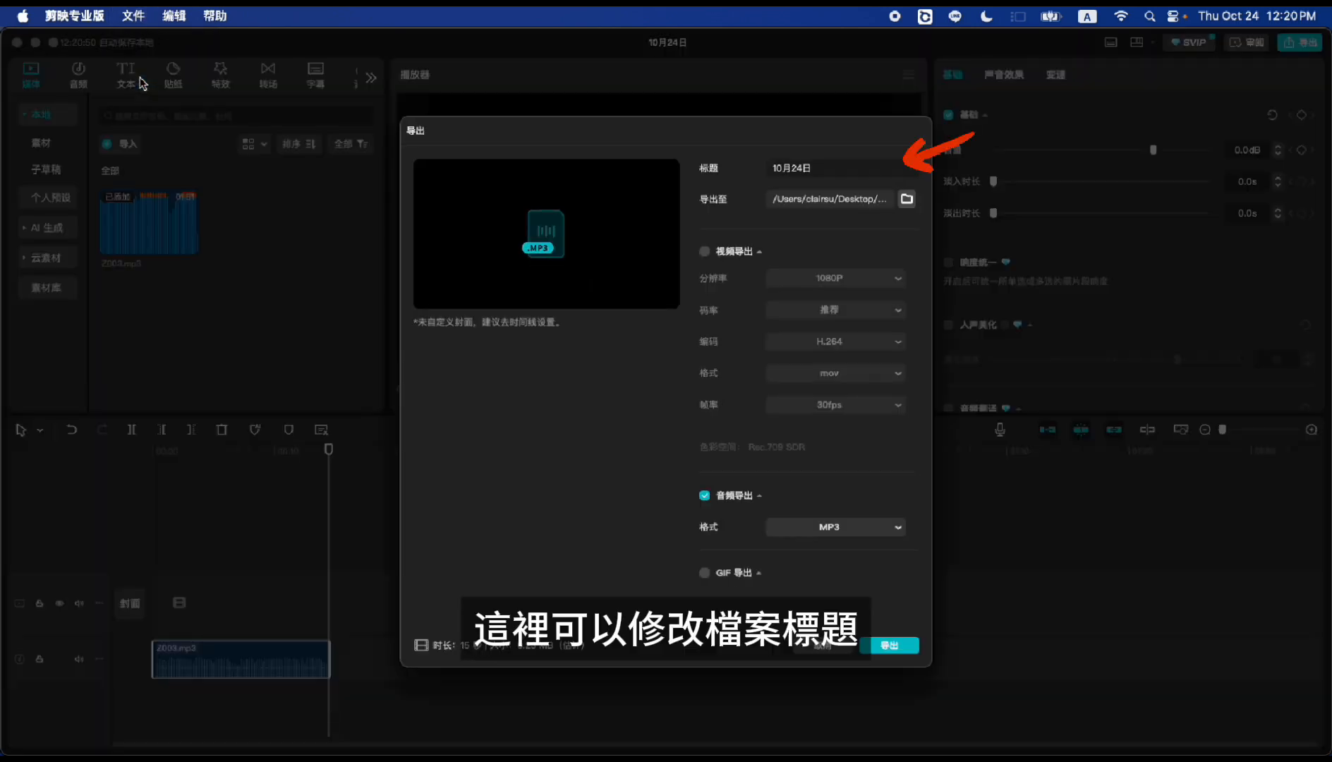
pyautogui.click(845, 173)
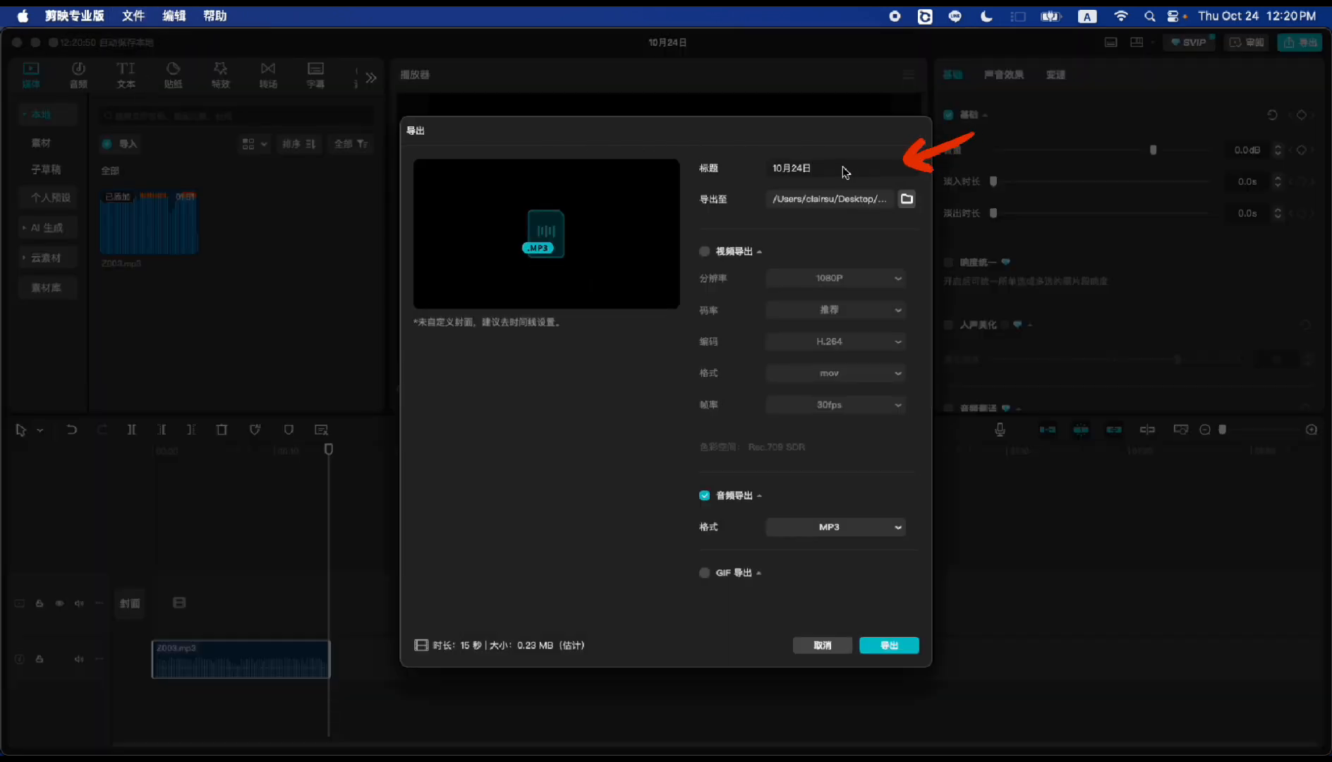
pyautogui.moveTo(845, 173); pyautogui.dragTo(758, 176)
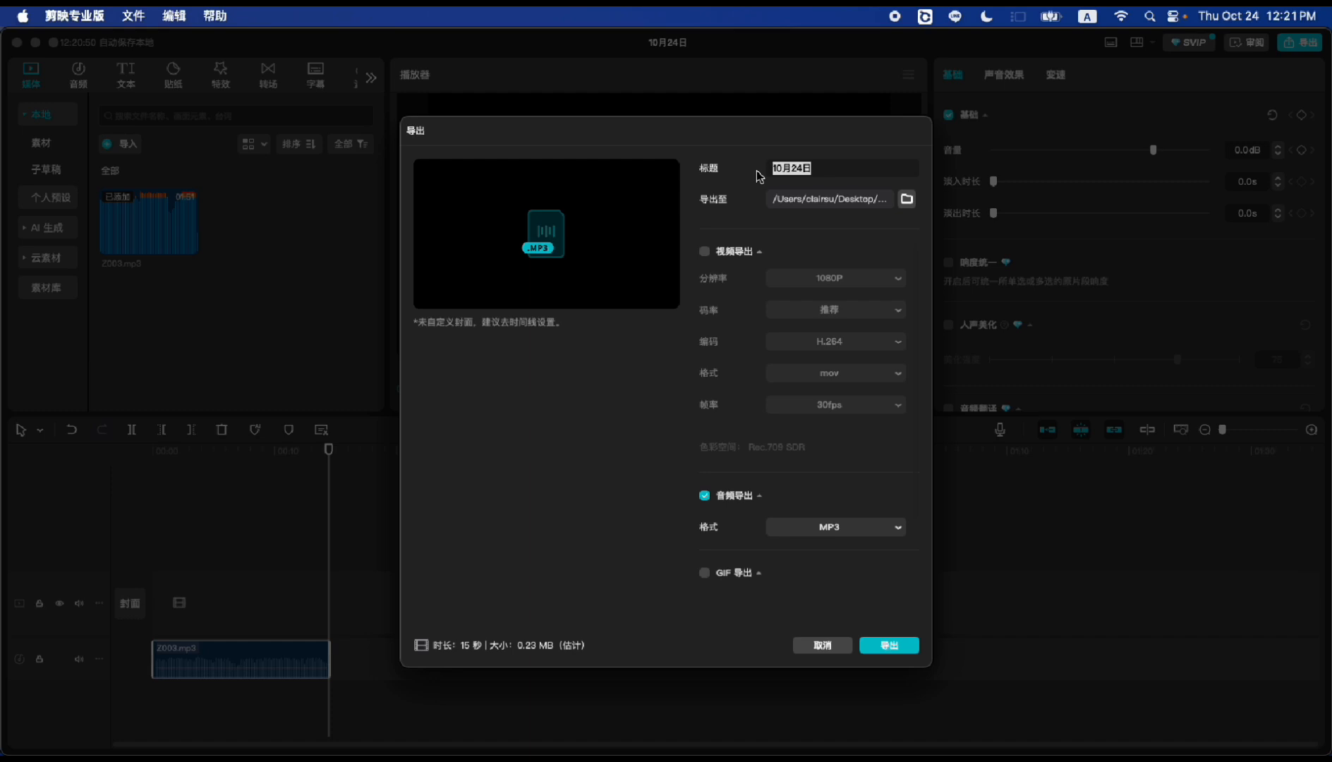
pyautogui.write('zoe1')
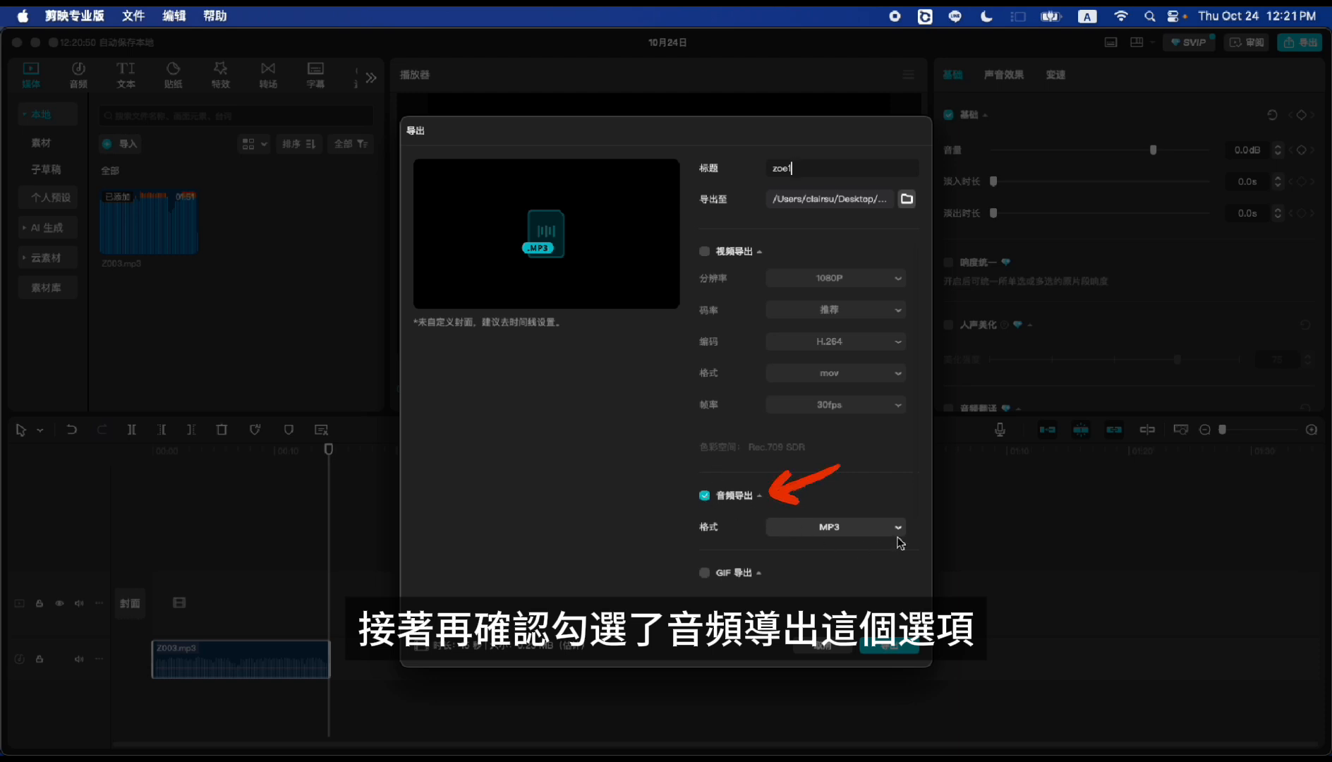
pyautogui.scroll(-1, 896, 578)
pyautogui.scroll(-3, 888, 557)
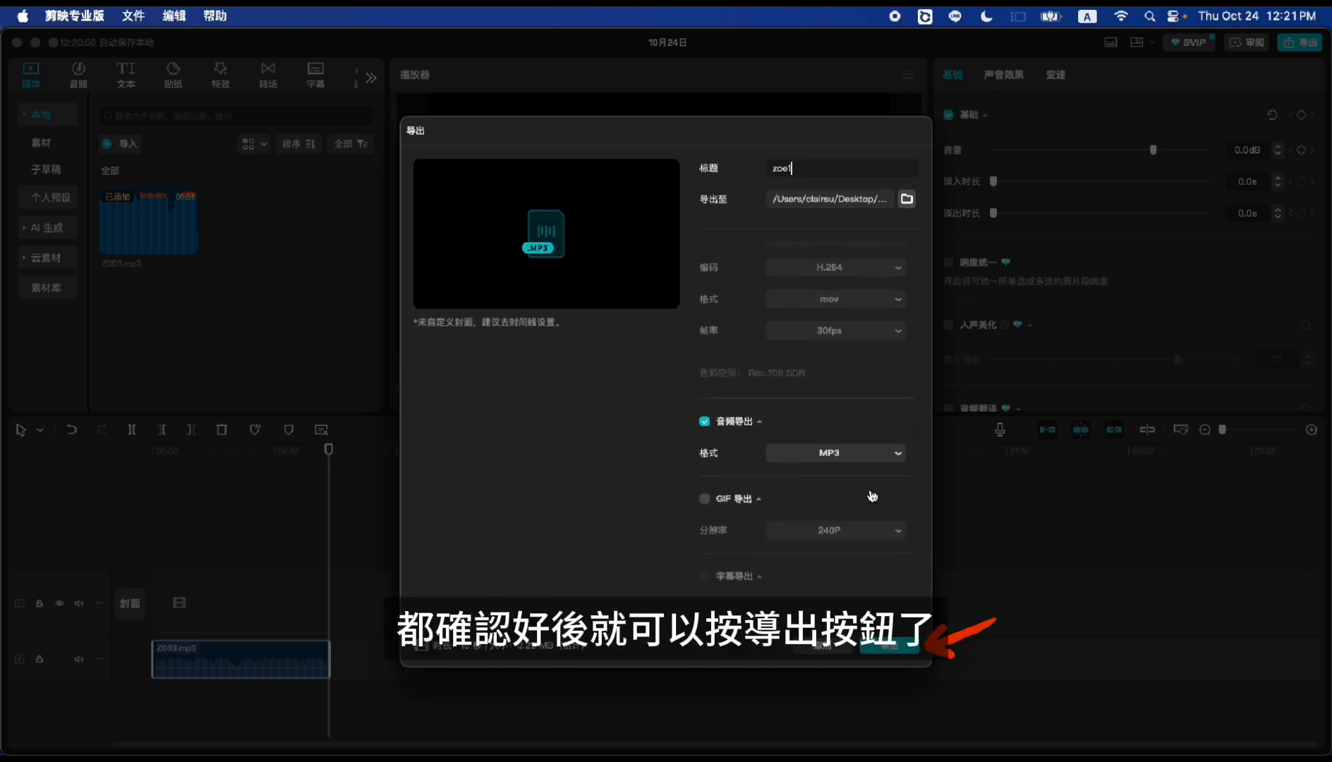
pyautogui.click(890, 645)
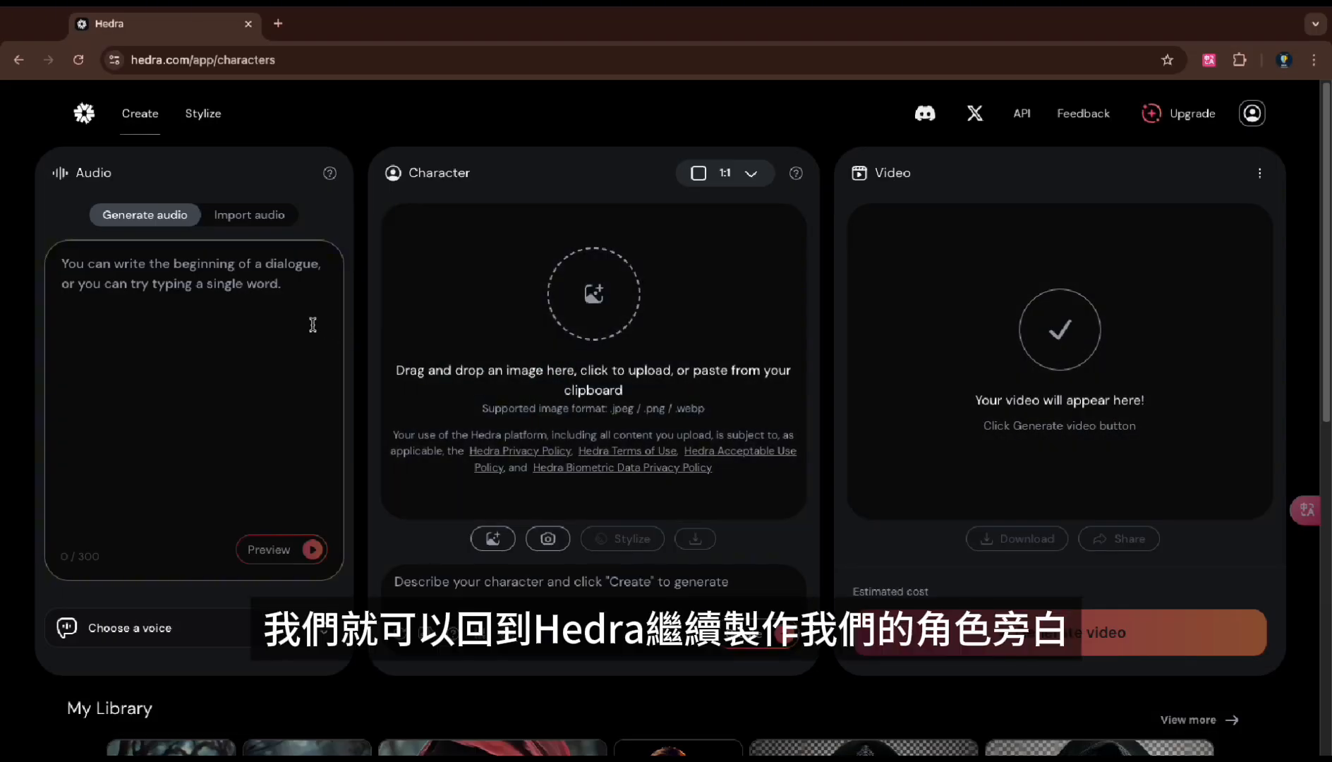
# Step: Return to Hedra, upload the trimmed MP3 as imported audio for a new character and play it back
pyautogui.click(259, 221)
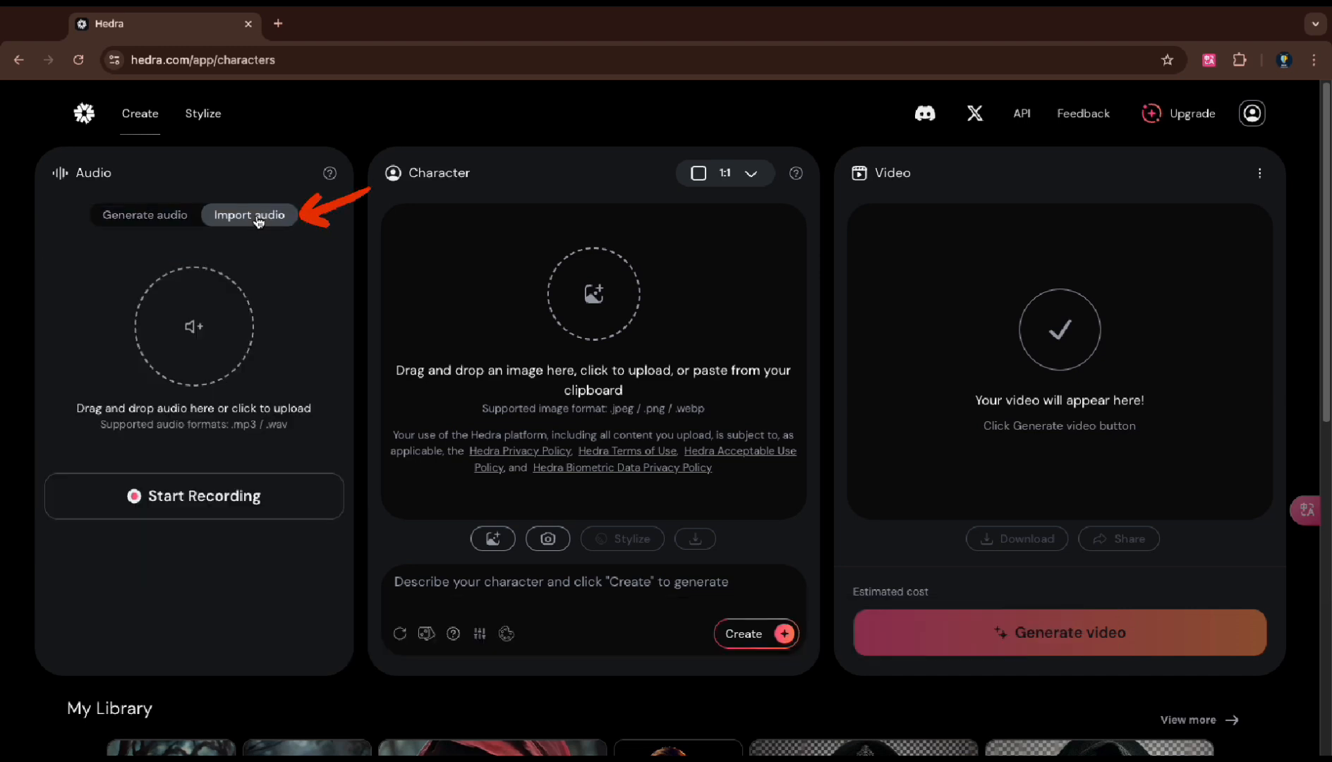
pyautogui.click(195, 335)
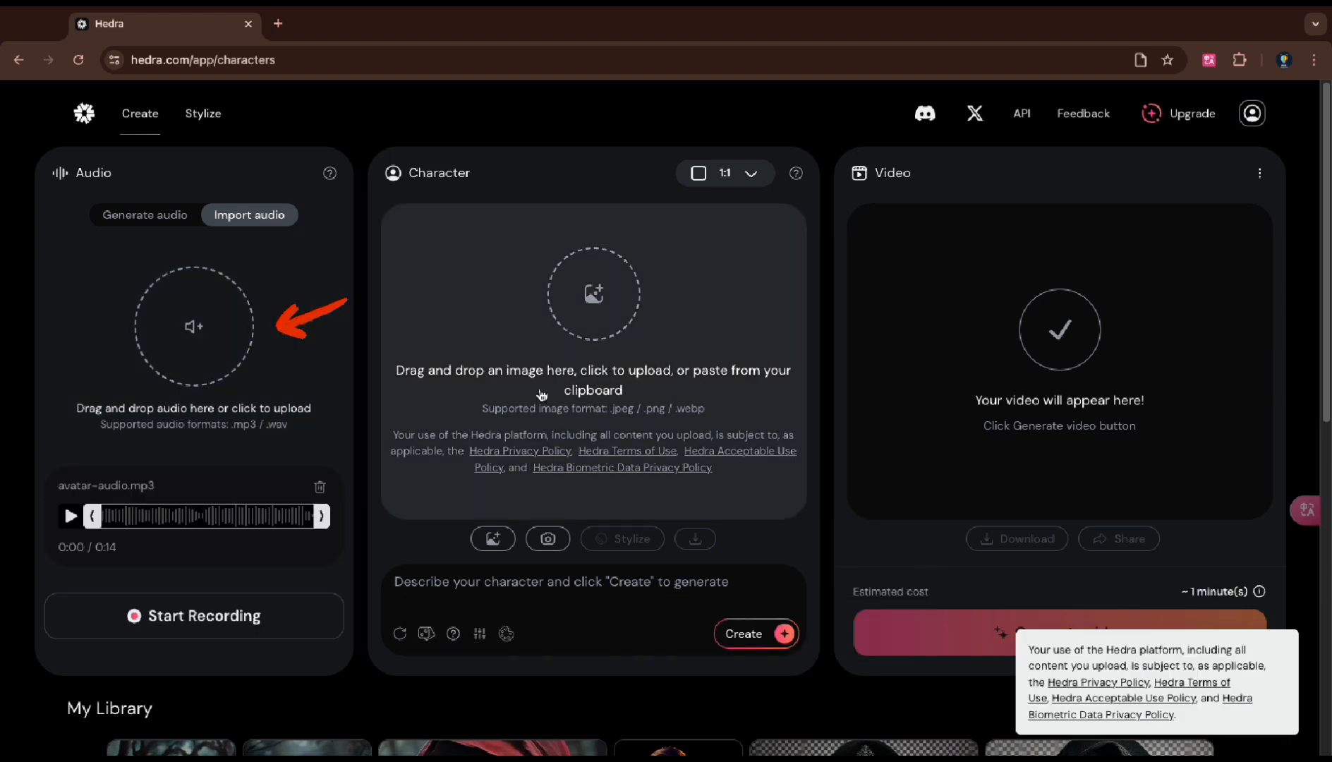
pyautogui.click(71, 517)
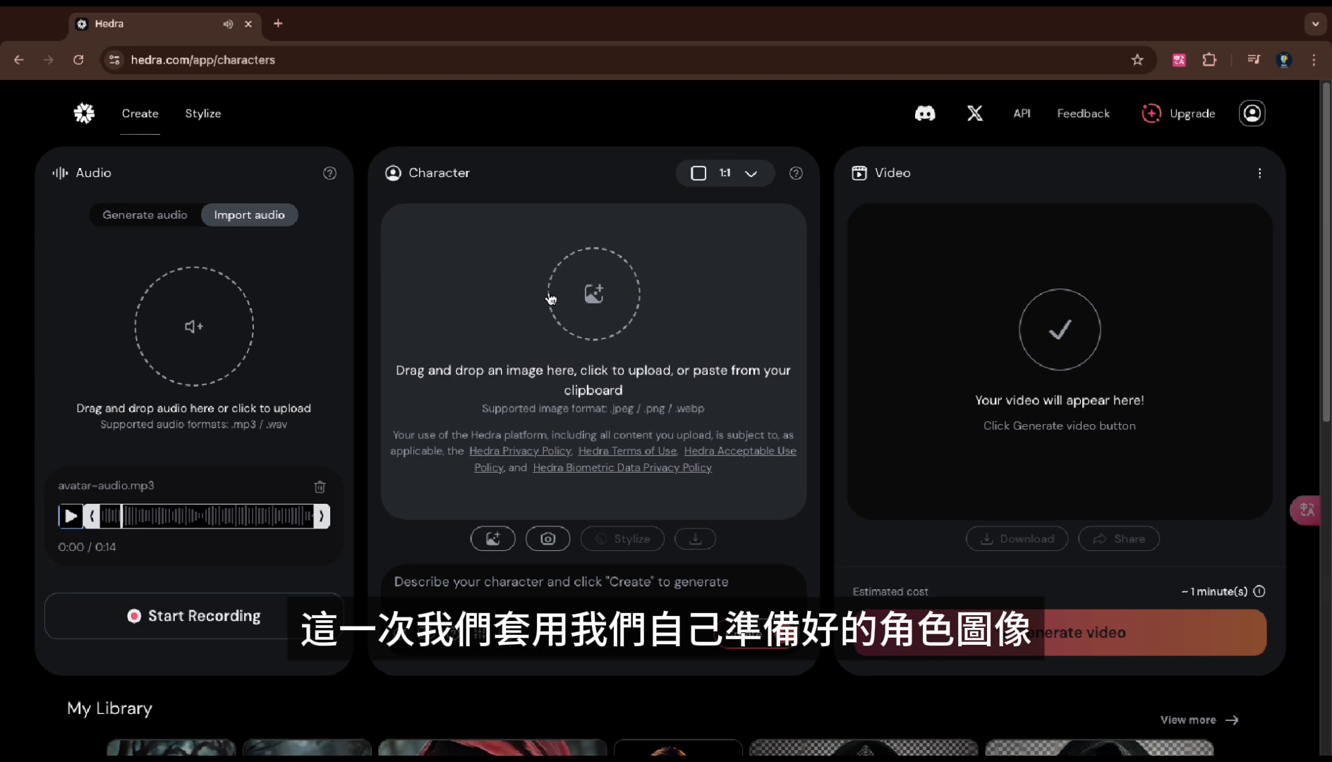
# Step: Upload the blue-hooded woman image as the character, preview it at 1:1 and set its zoom to 100%
pyautogui.click(594, 297)
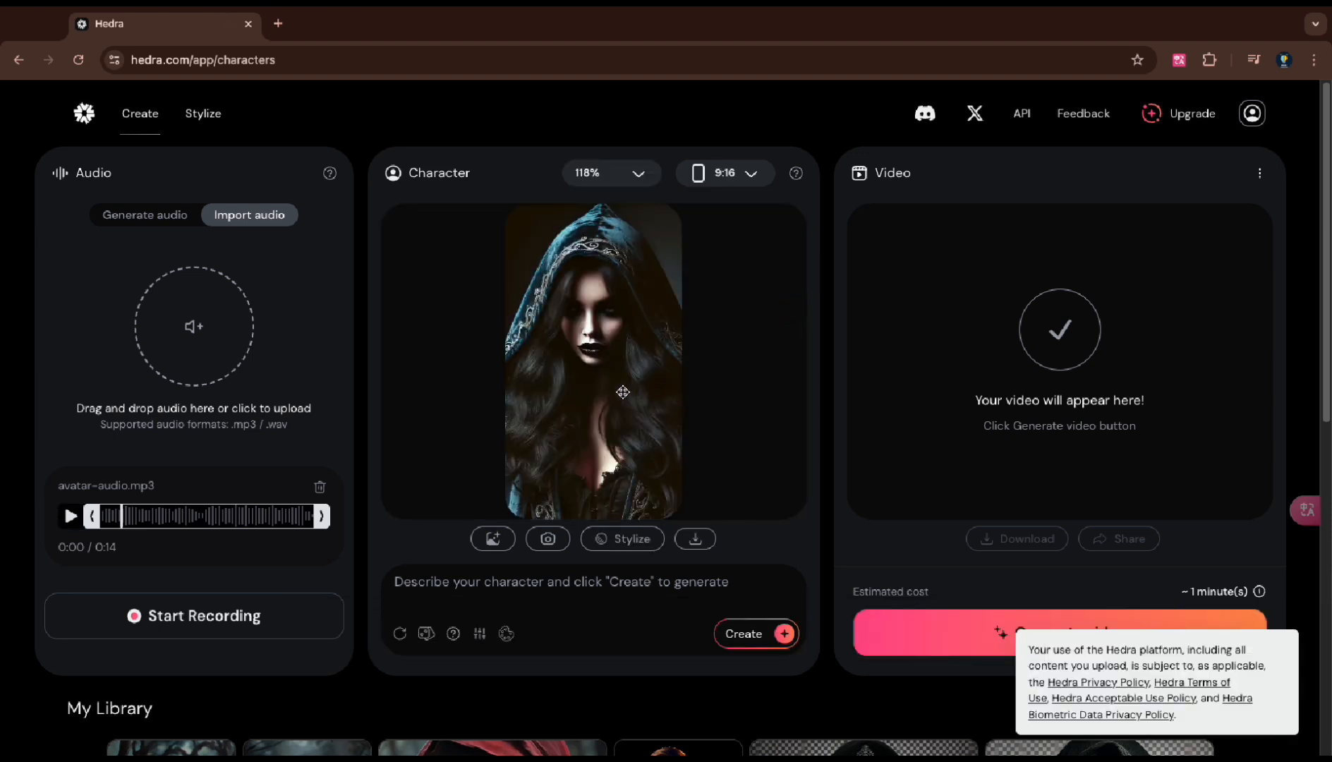
pyautogui.click(759, 177)
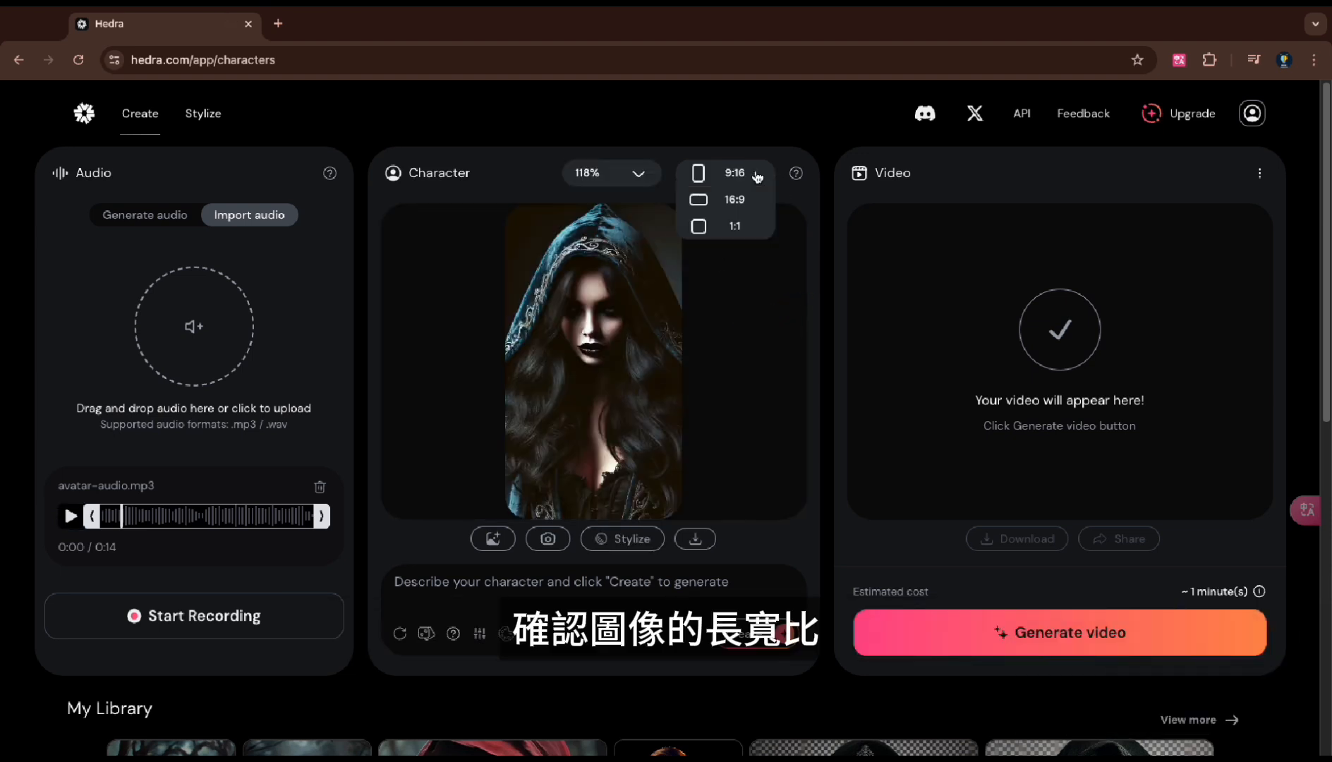
pyautogui.click(736, 226)
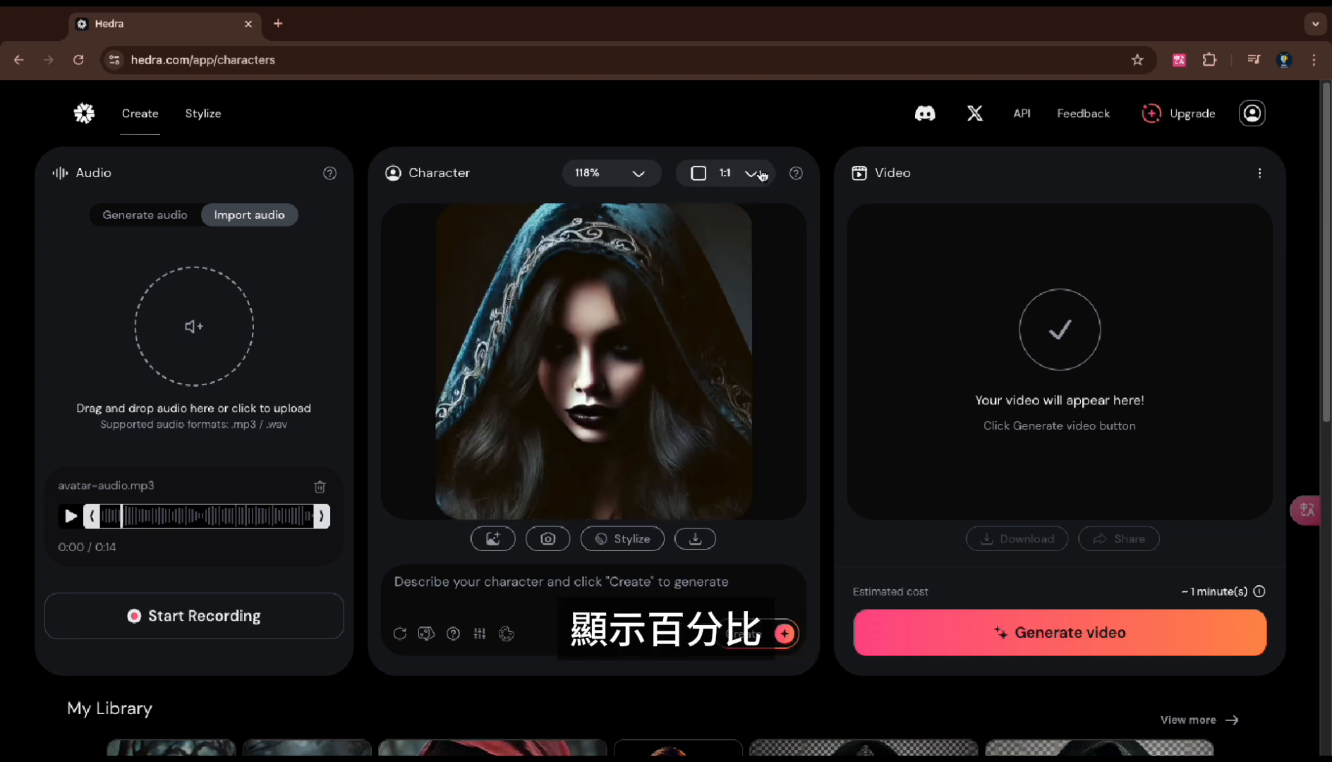
pyautogui.click(648, 176)
pyautogui.click(573, 259)
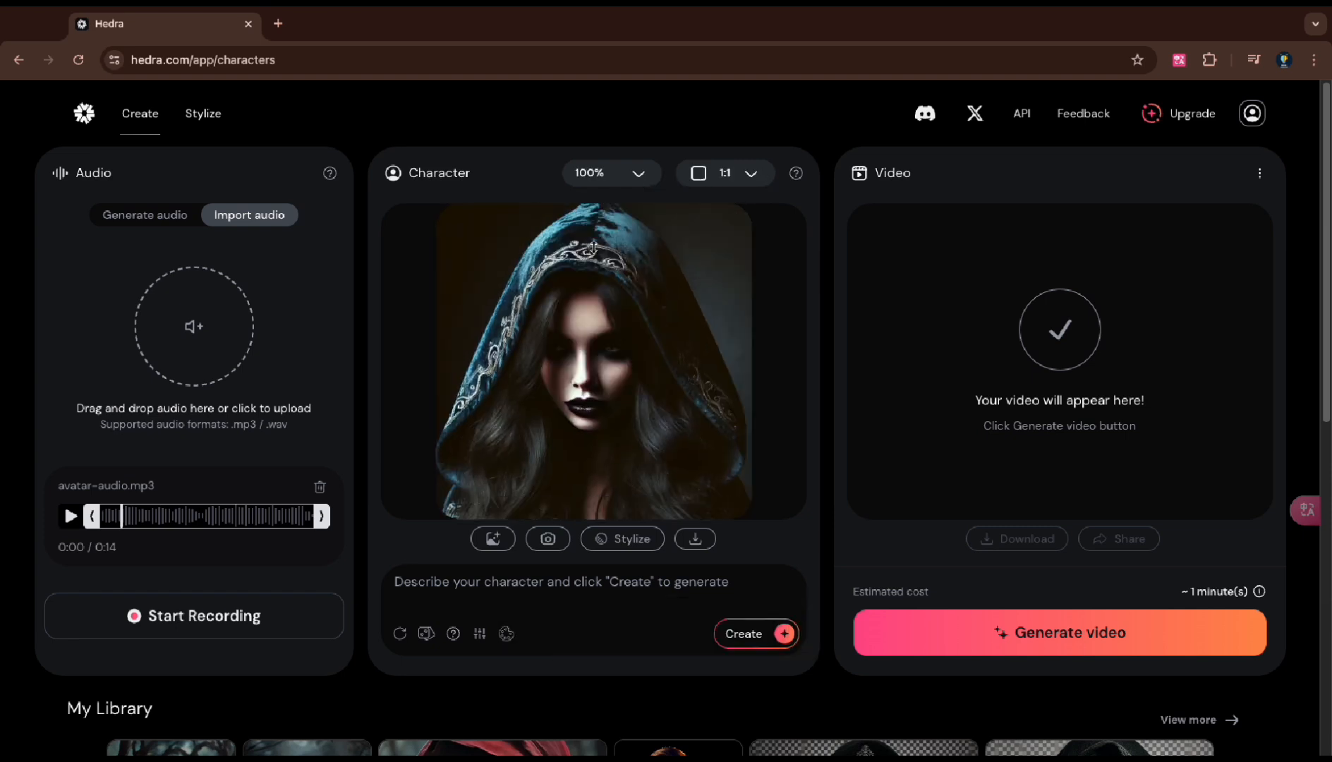
# Step: Set the character image's aspect ratio to 9:16 and generate the singing video
pyautogui.click(762, 175)
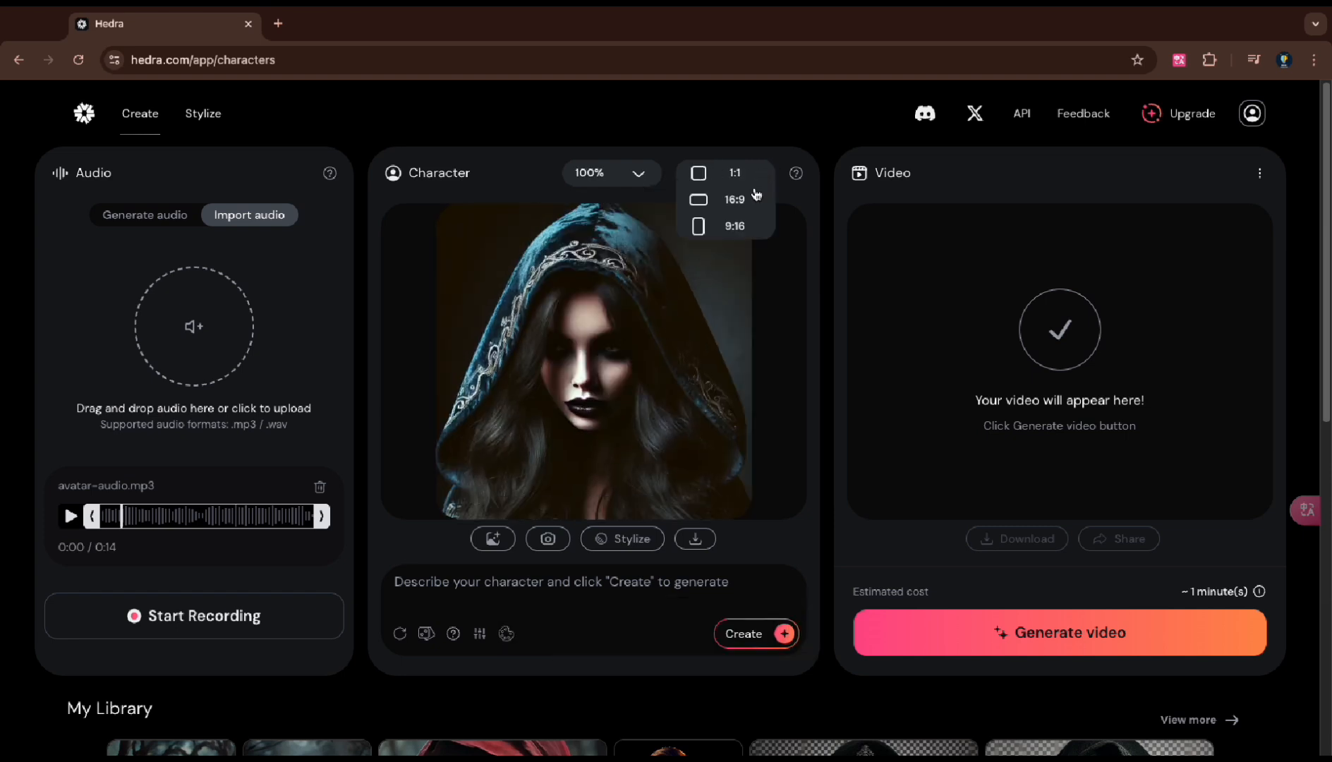
pyautogui.click(735, 227)
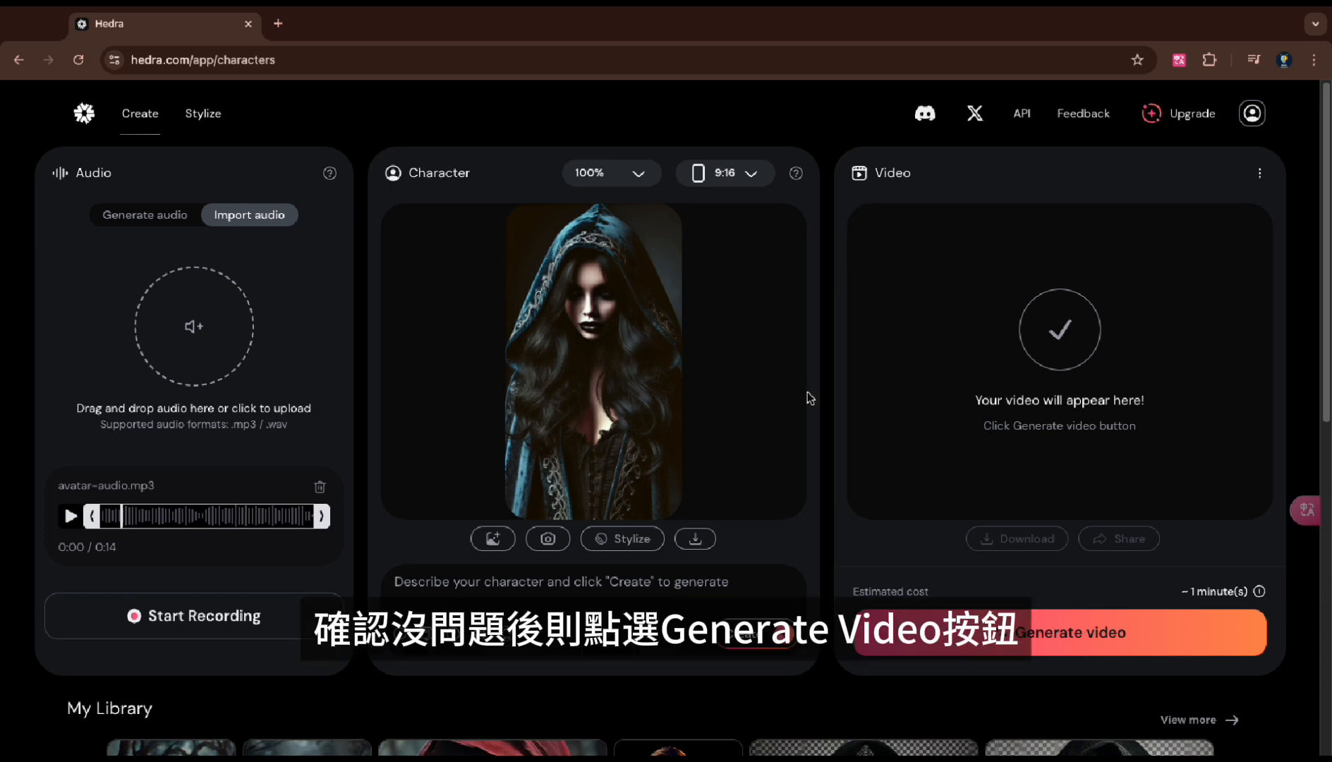
pyautogui.click(1023, 635)
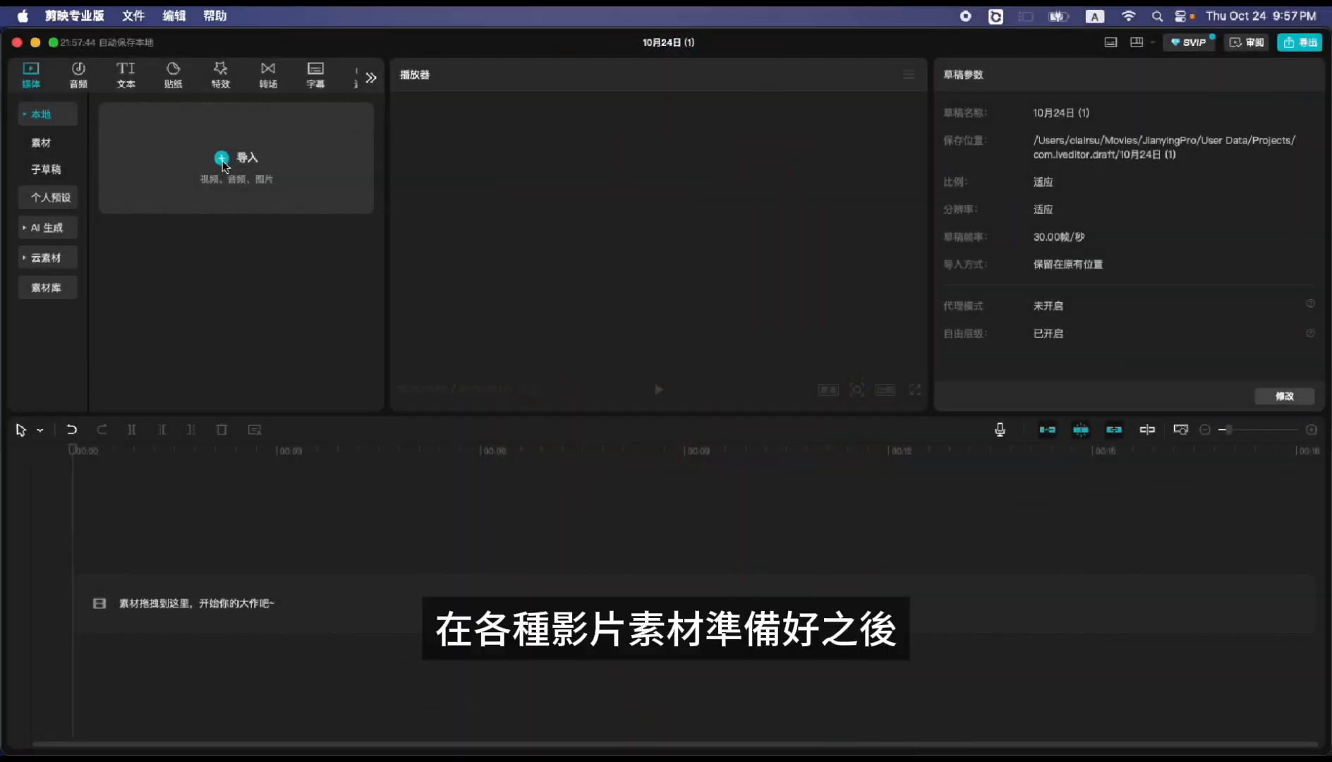
# Step: Switch to 剪映 and import all the prepared ad videos, images and audio from the halloween folder
pyautogui.click(223, 160)
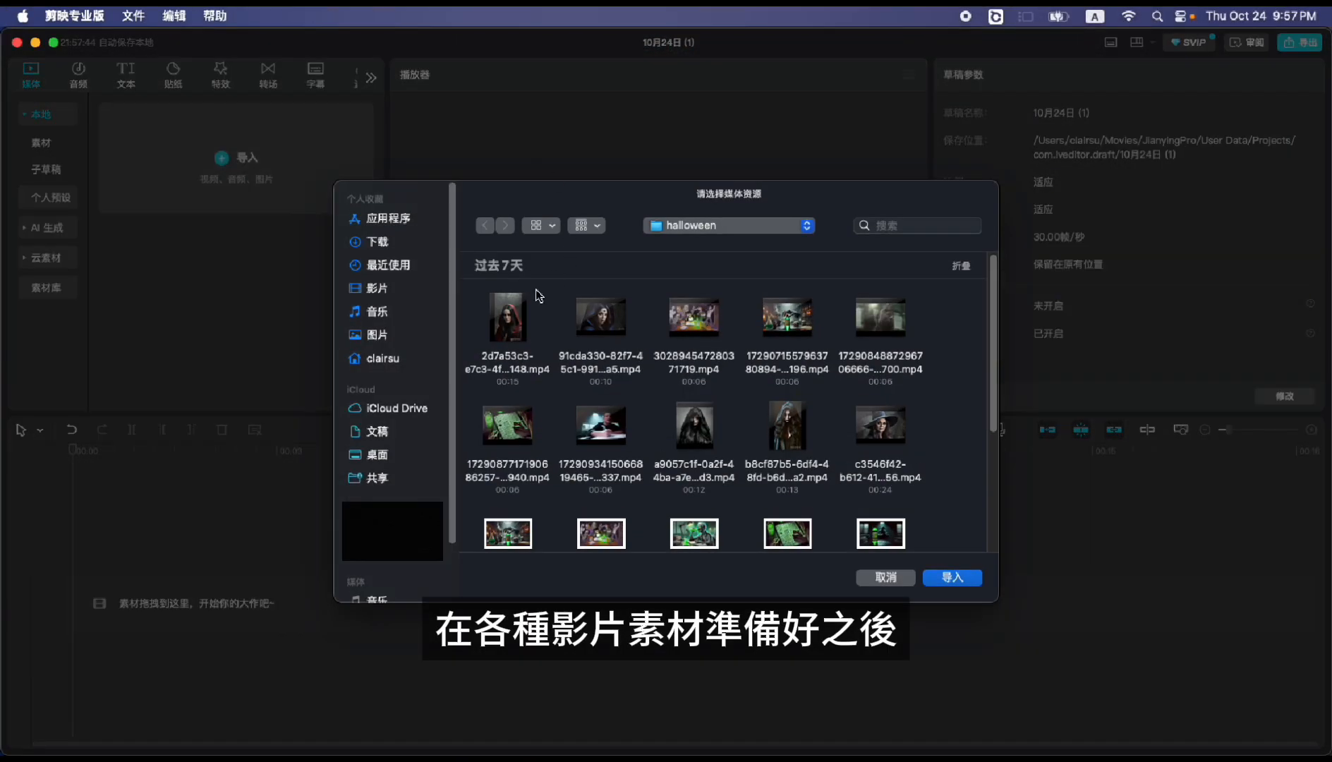
pyautogui.moveTo(463, 288); pyautogui.dragTo(936, 628)
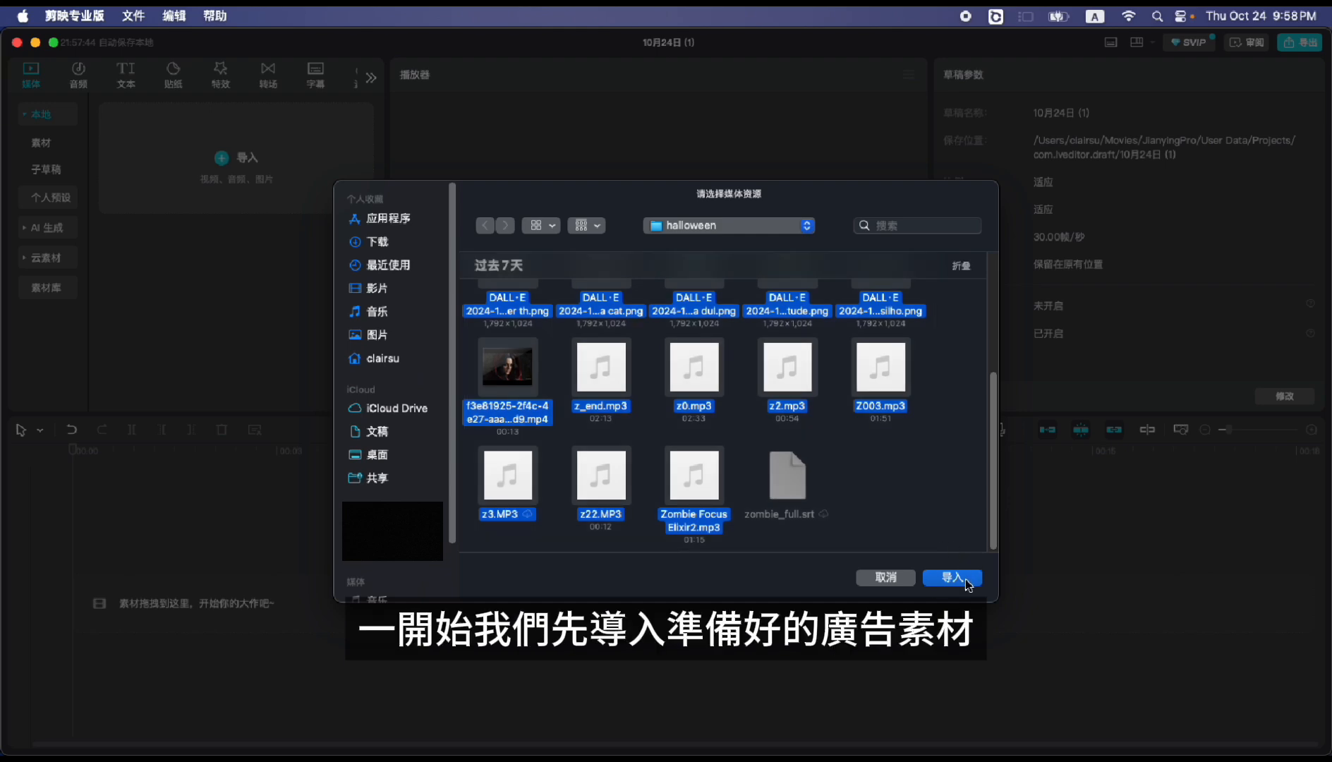
pyautogui.click(968, 581)
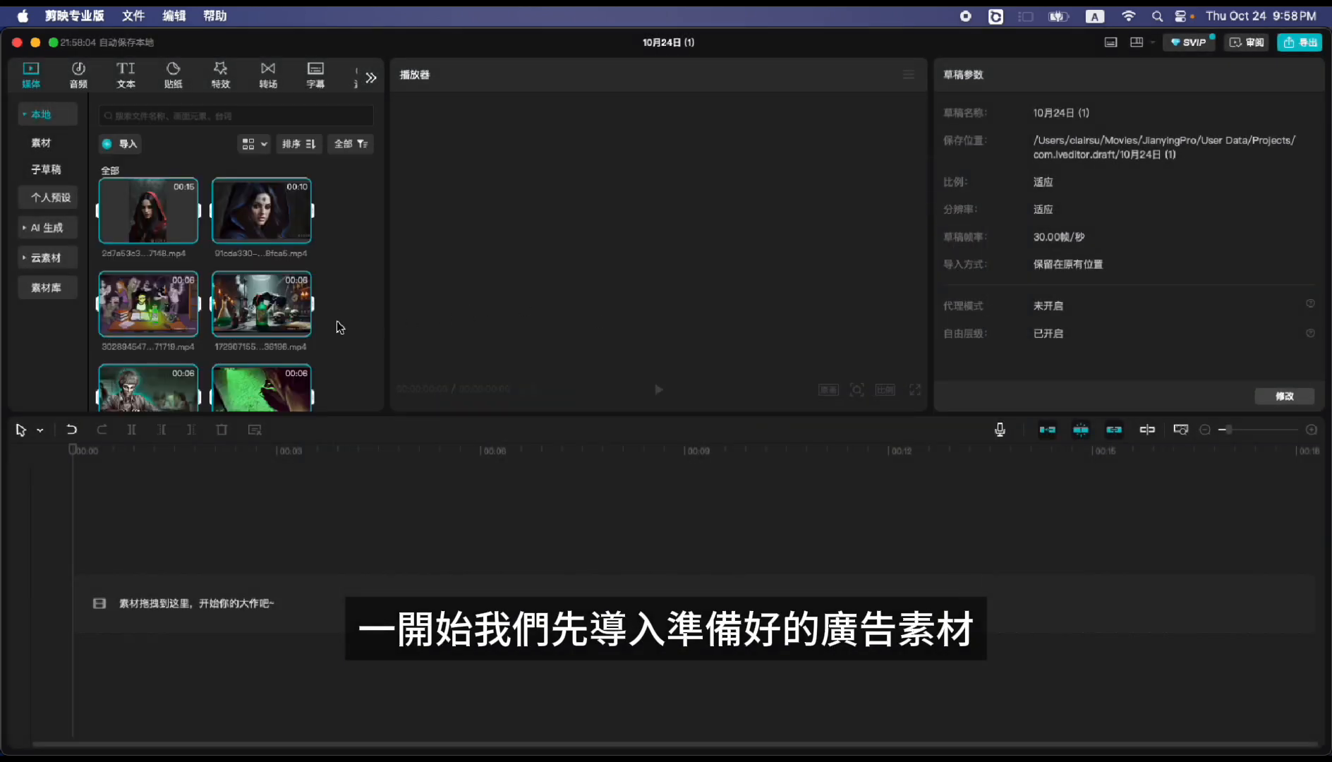
# Step: Place the imported video of the zombie hand over the elixir bottle at the start of the main track
pyautogui.scroll(-3, 339, 327)
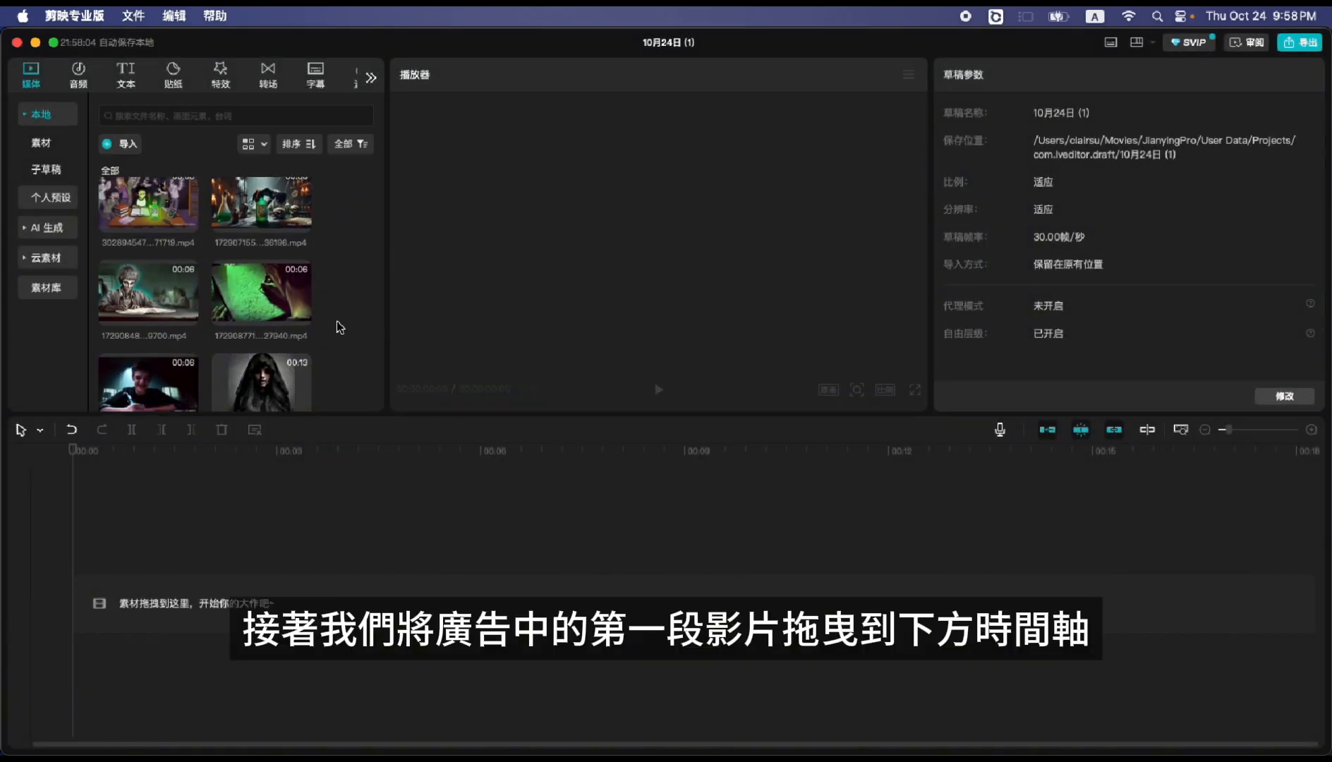
pyautogui.scroll(-3, 340, 327)
pyautogui.scroll(4, 339, 327)
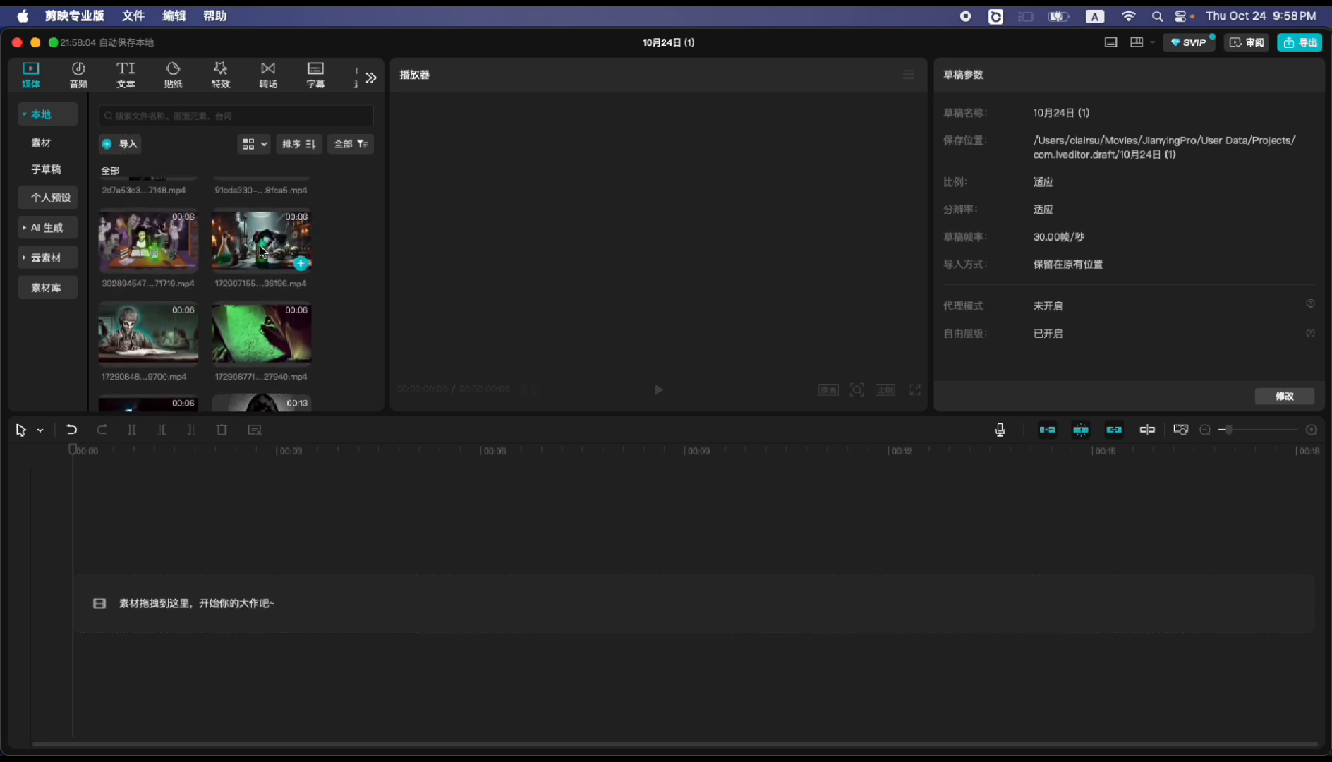
pyautogui.moveTo(262, 250); pyautogui.dragTo(154, 597)
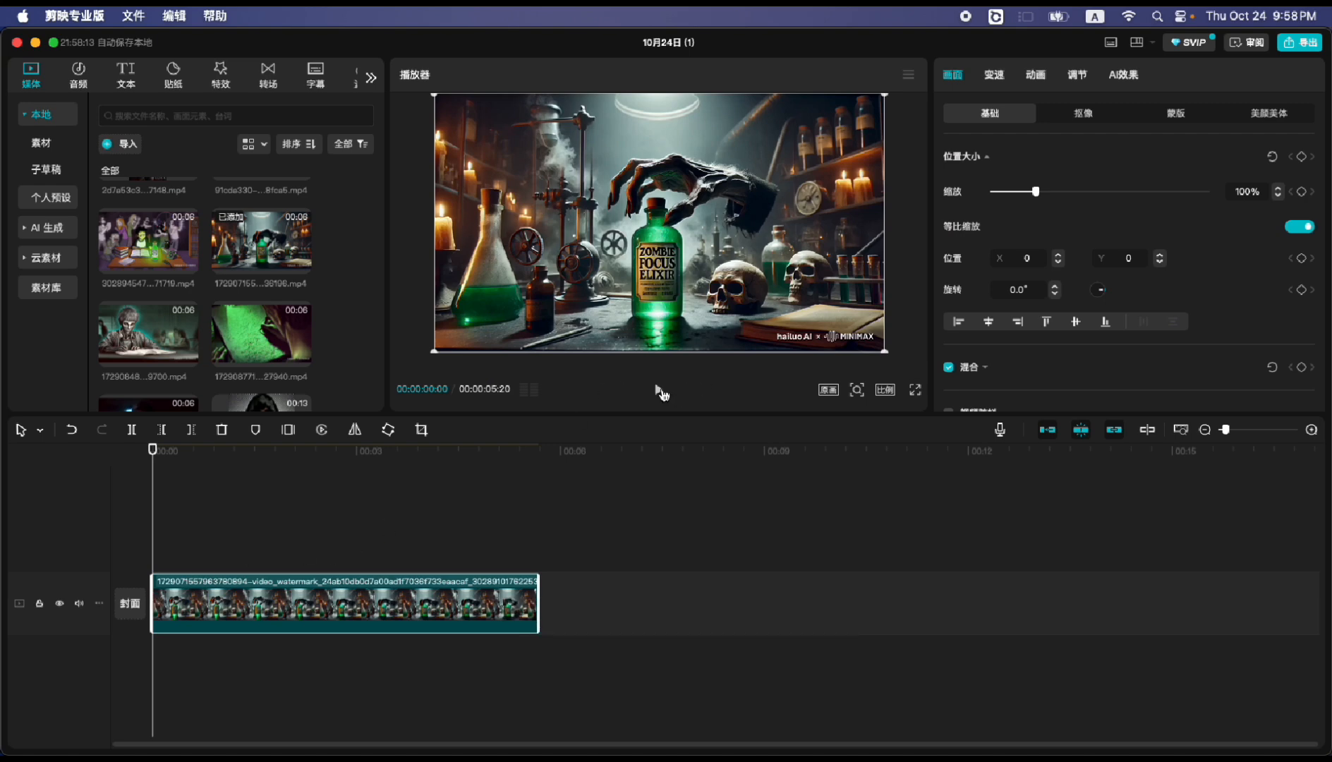
# Step: Play the elixir bottle clip to check its motion and reverse the clip
pyautogui.click(659, 391)
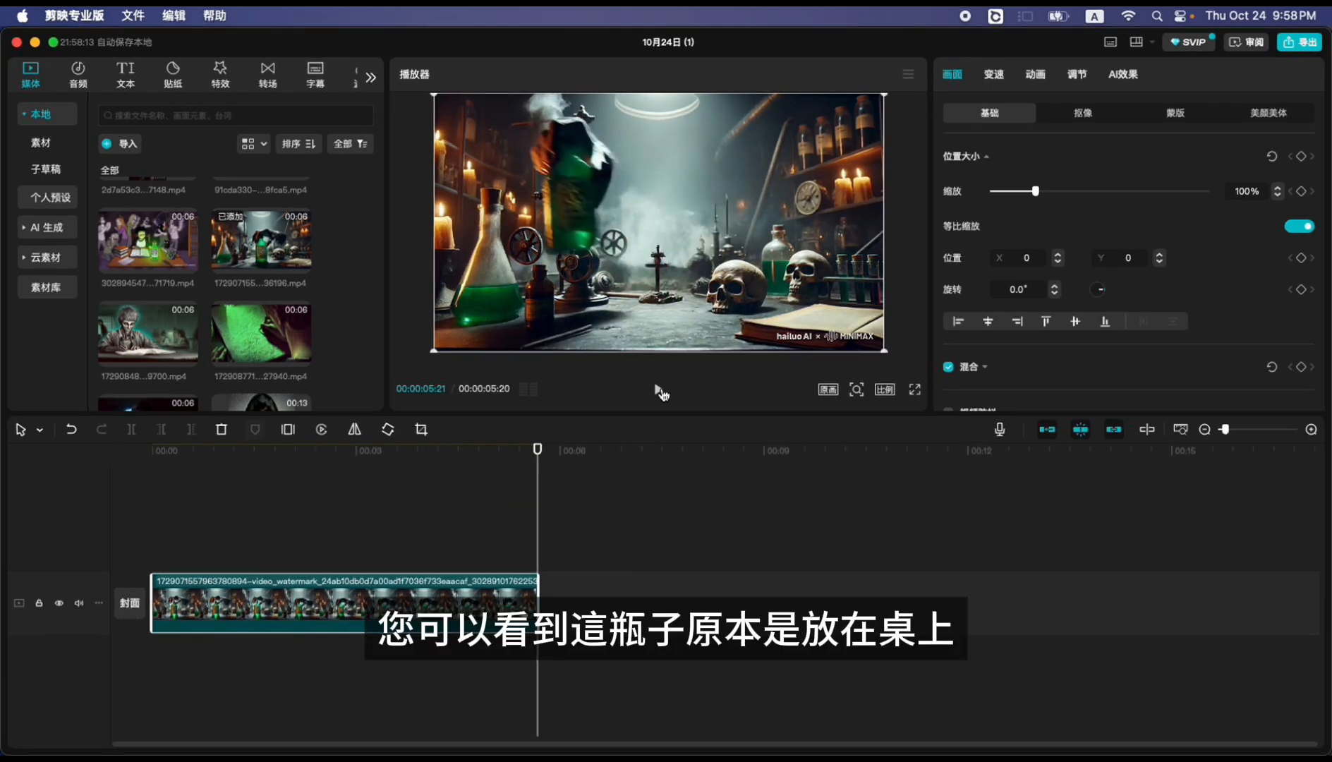
pyautogui.click(658, 390)
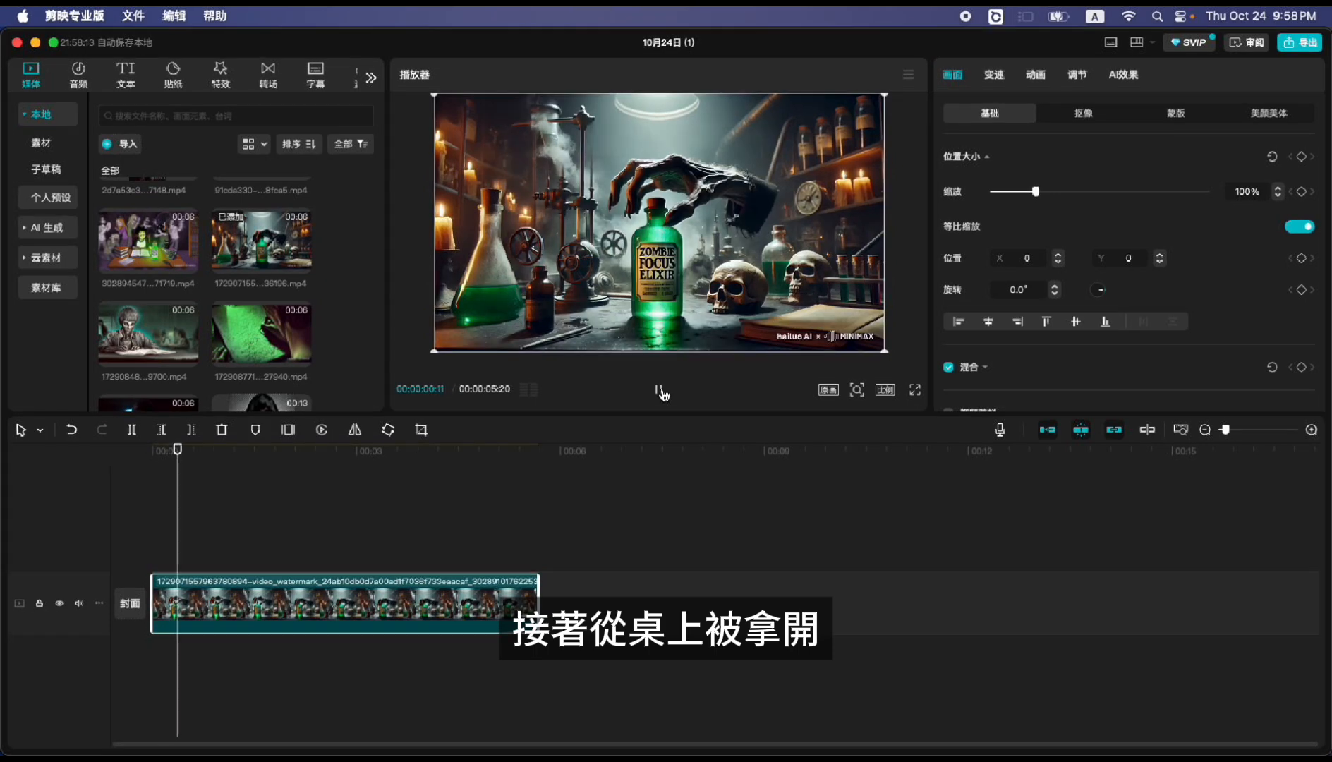
pyautogui.click(660, 390)
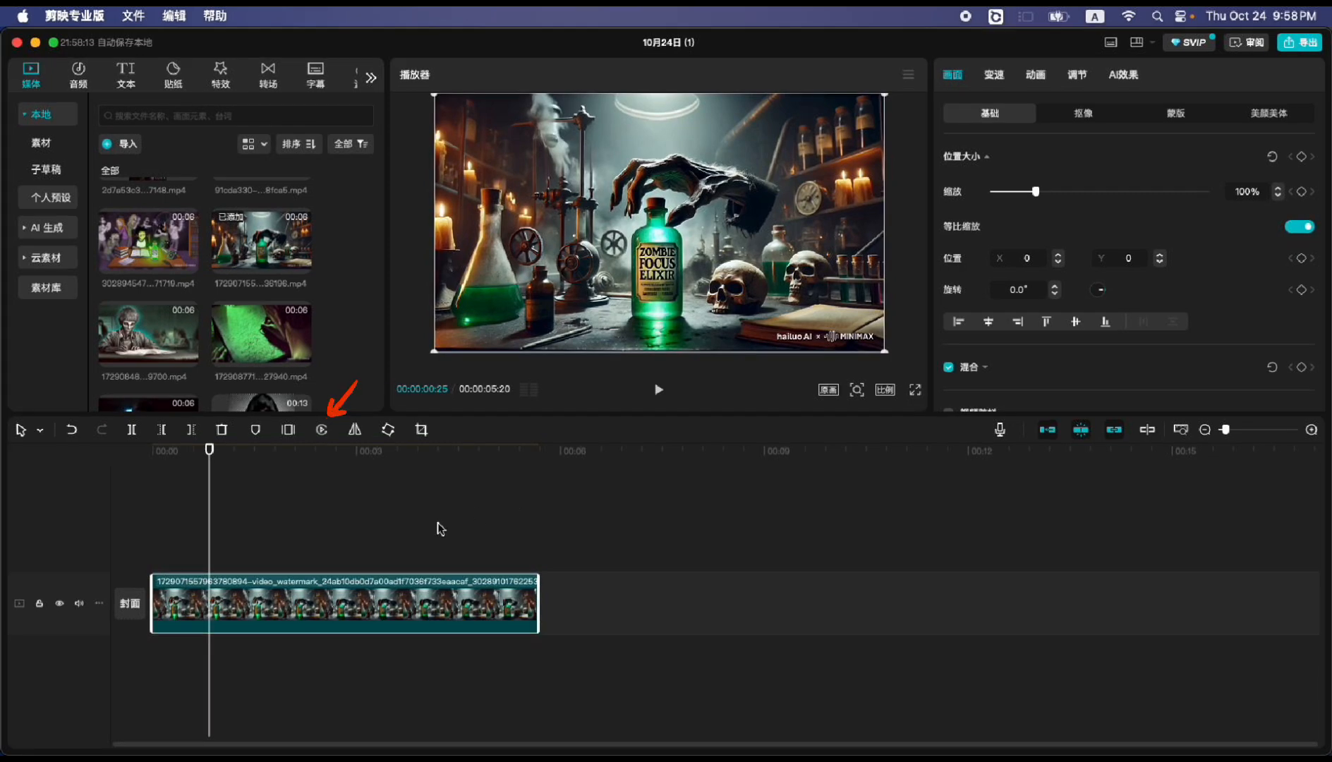
pyautogui.click(323, 430)
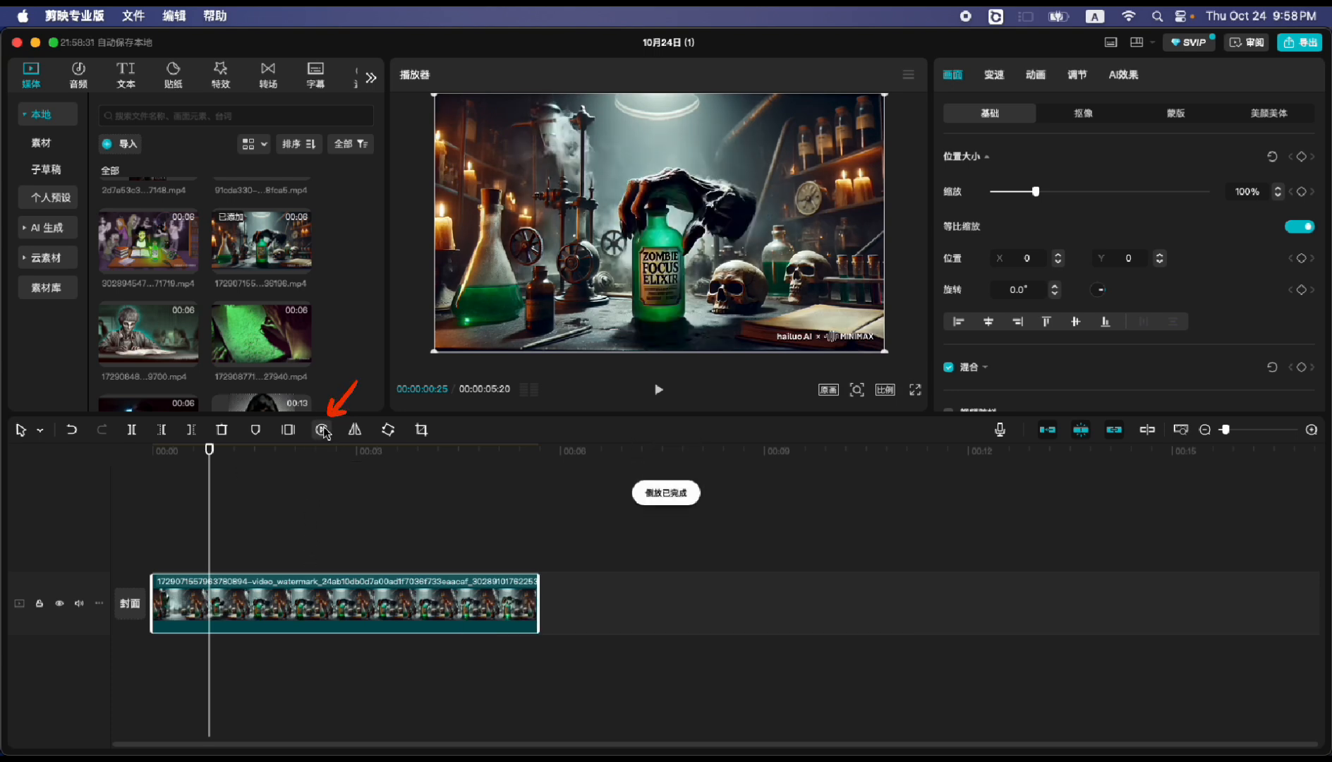
# Step: Play the reversed bottle clip from the start and scrub through it to review the motion
pyautogui.moveTo(211, 453); pyautogui.dragTo(155, 474)
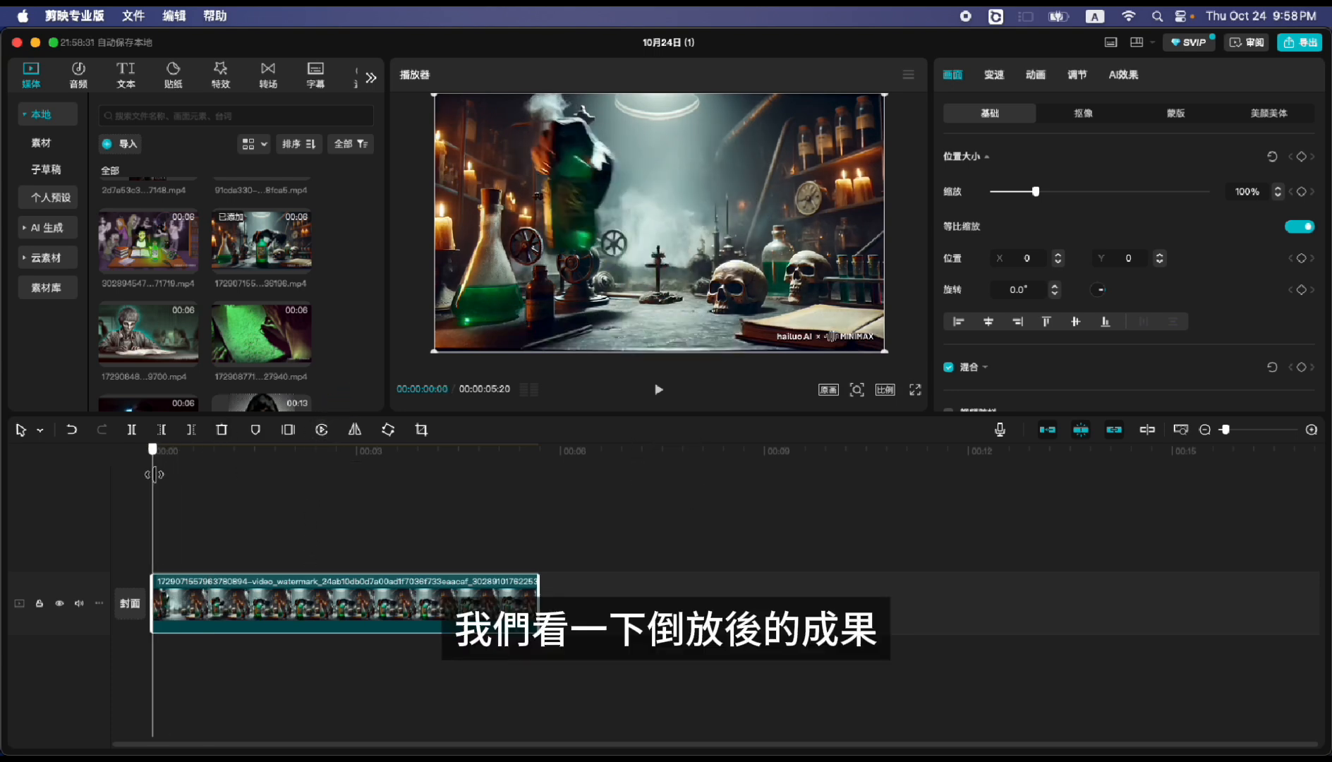
pyautogui.click(658, 390)
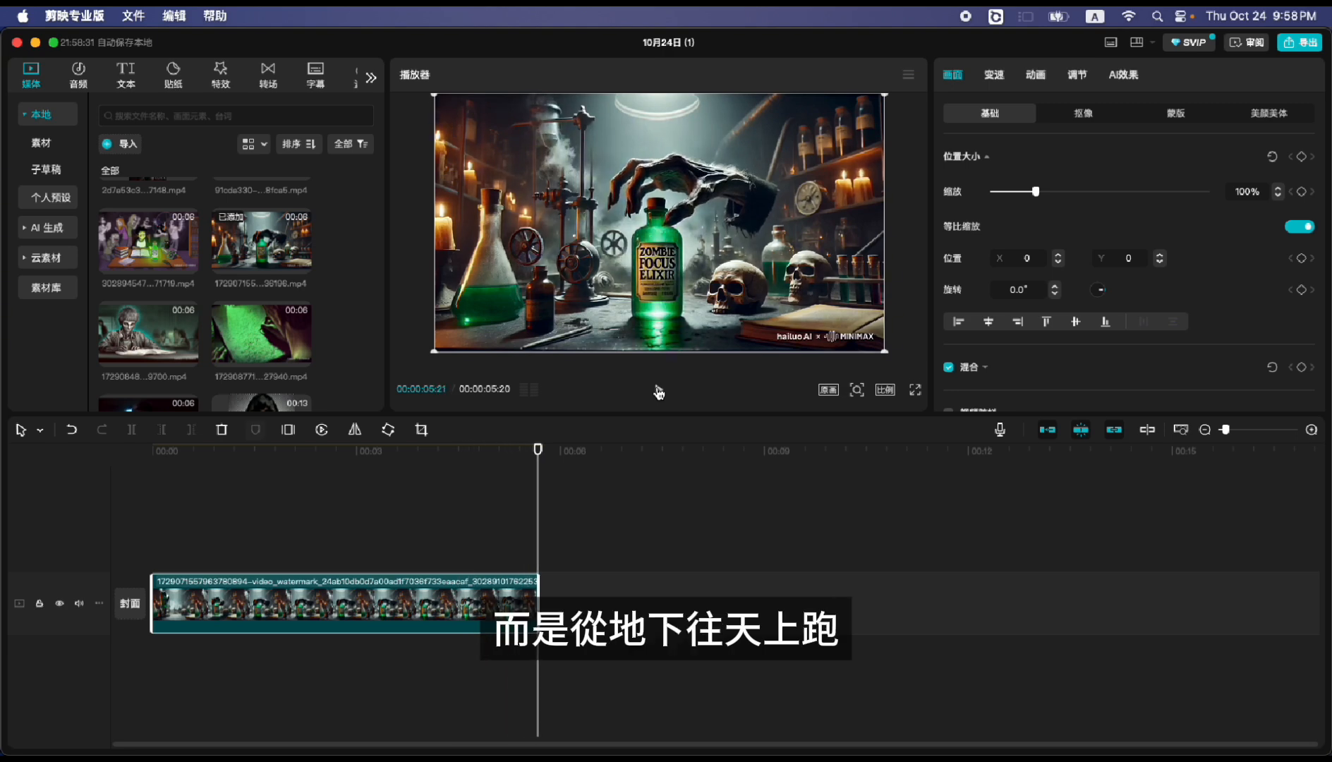
pyautogui.click(658, 390)
pyautogui.click(658, 392)
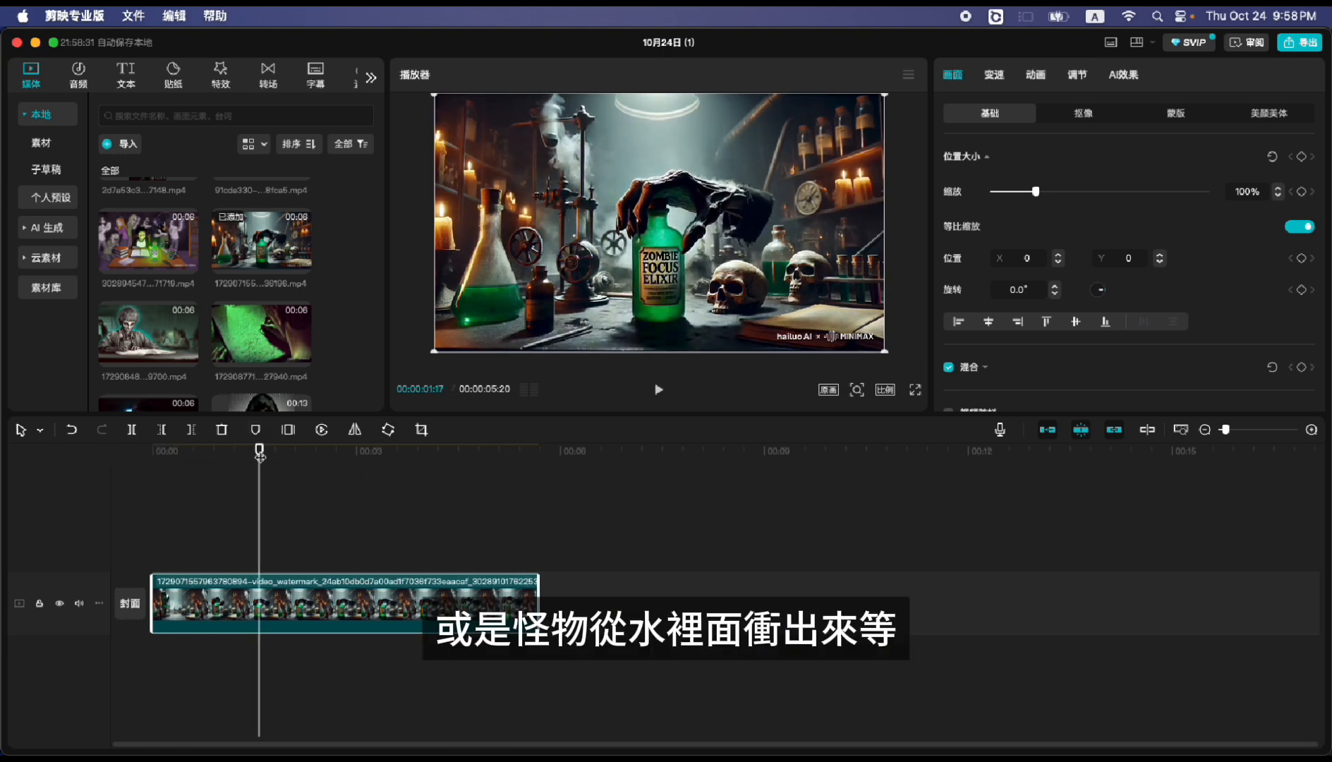
pyautogui.moveTo(260, 455); pyautogui.dragTo(445, 479)
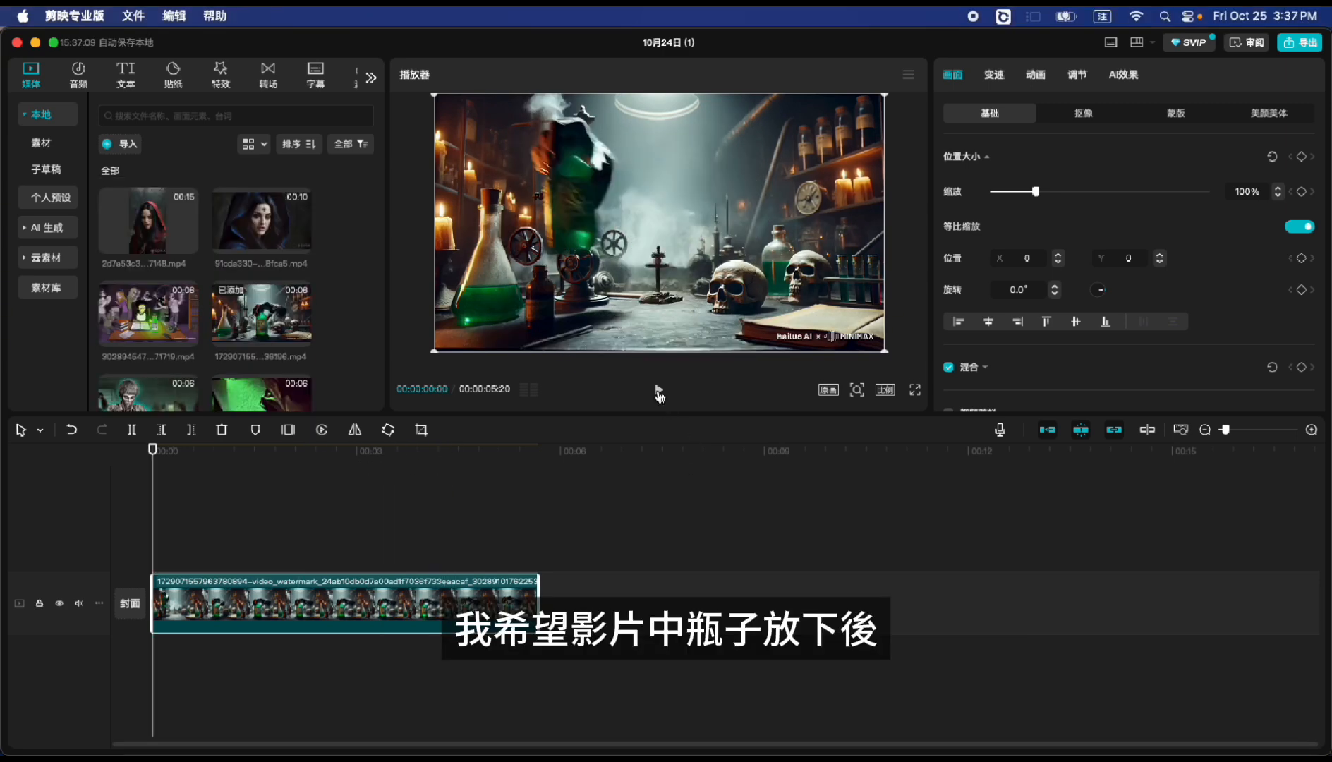
# Step: Play until the bottle is set down at 00:00:01:17 and place the black-hatted witch video there on a track above
pyautogui.click(658, 390)
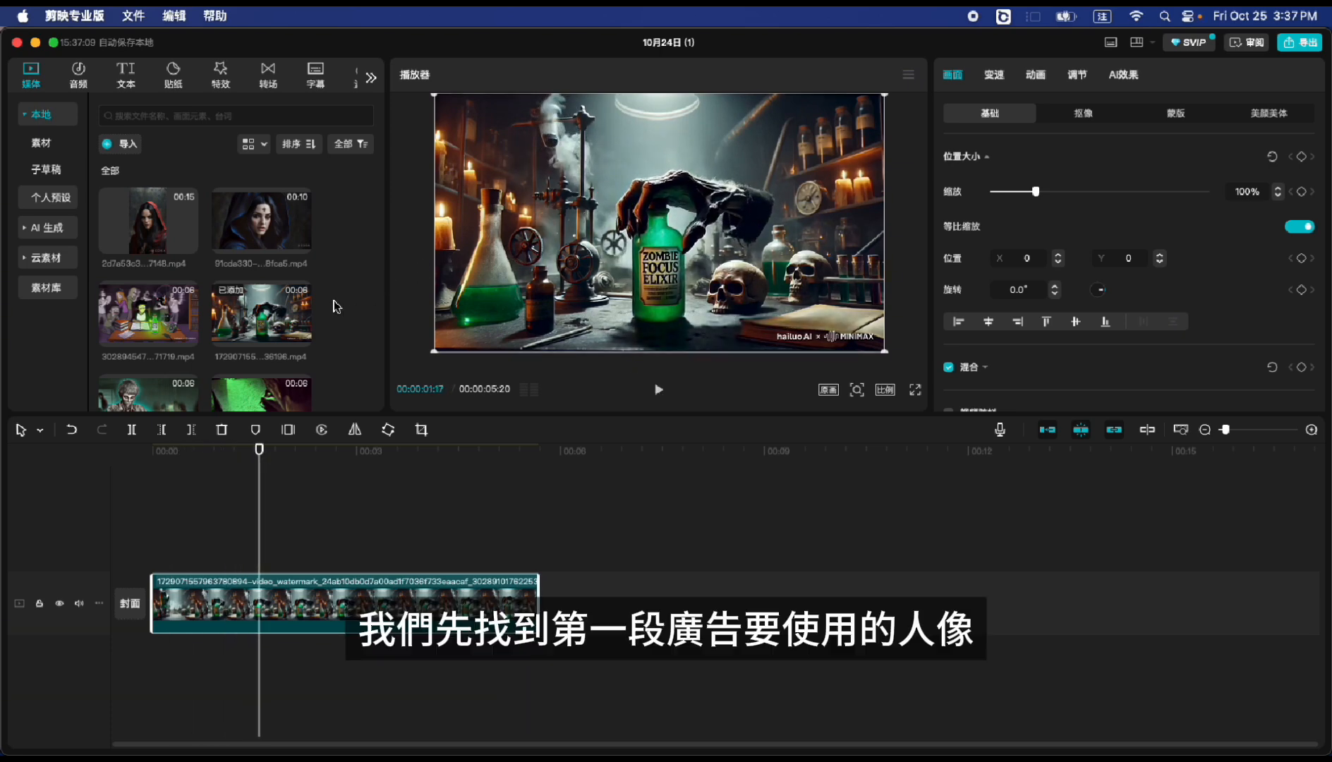
pyautogui.scroll(-5, 336, 306)
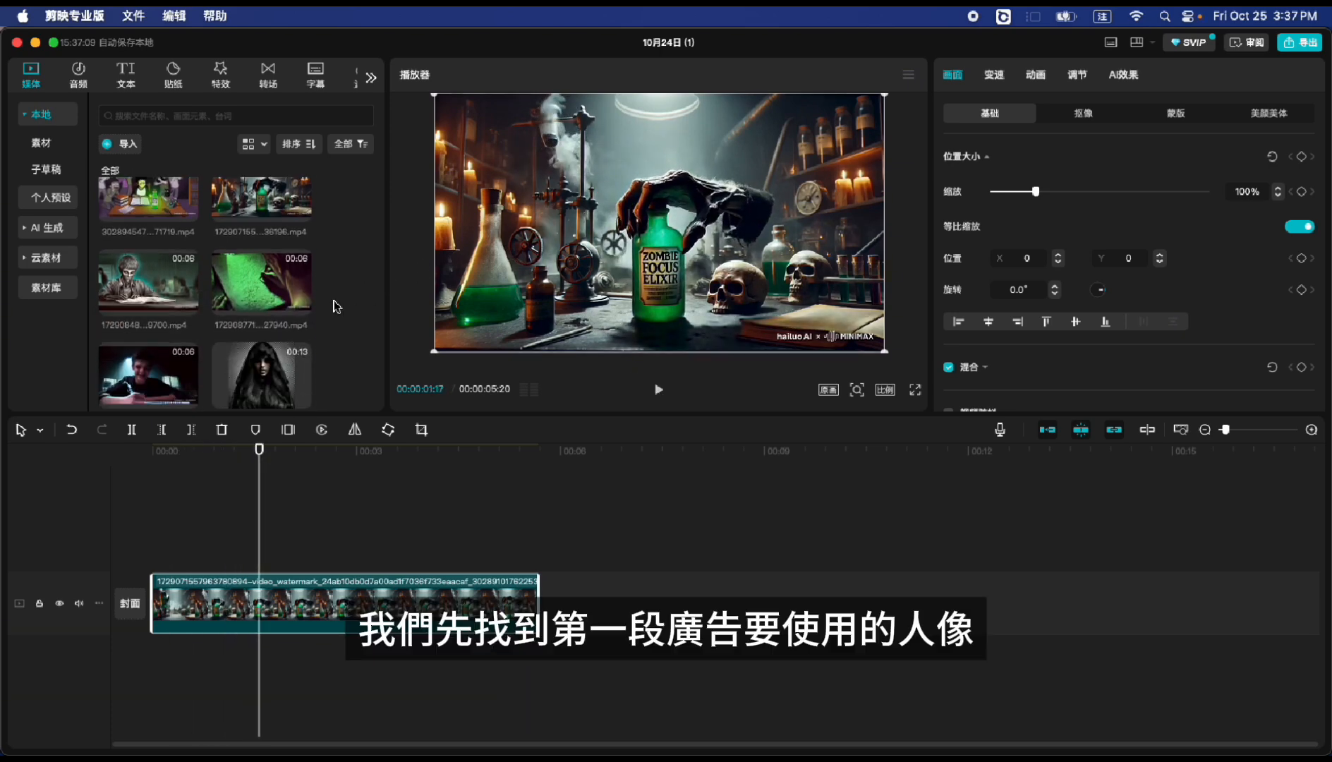
pyautogui.scroll(-4, 336, 306)
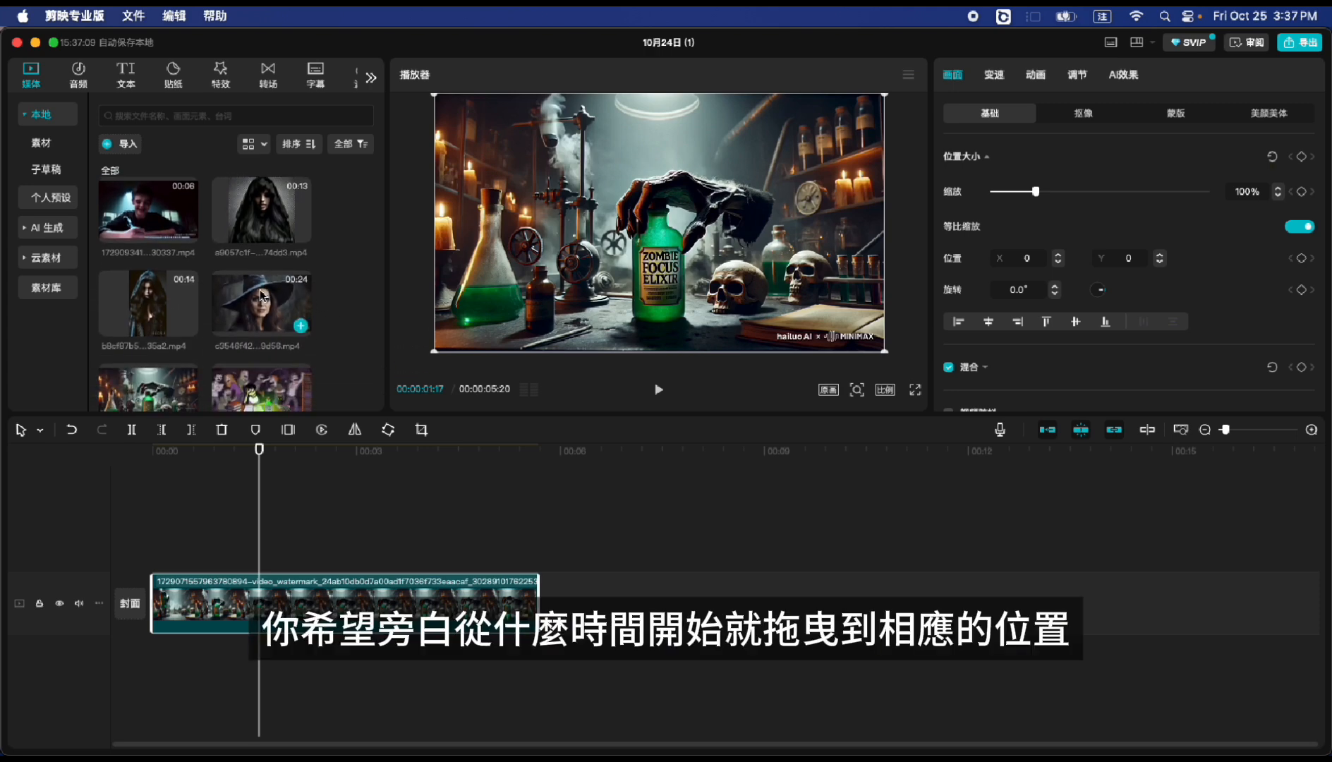
pyautogui.moveTo(261, 296); pyautogui.dragTo(261, 547)
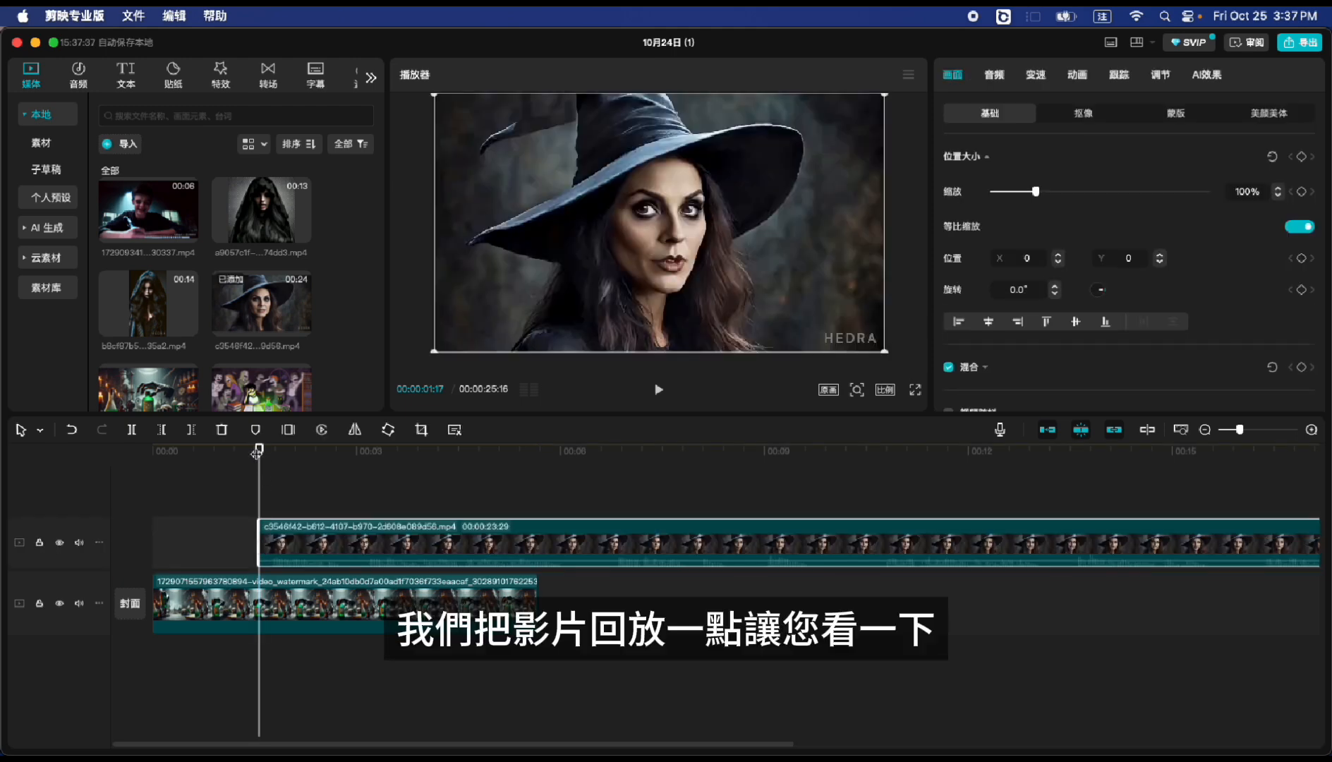
# Step: Remove the witch clip's background with smart cutout (智能抠像)
pyautogui.moveTo(258, 452)
pyautogui.mouseDown()
pyautogui.moveTo(226, 457)
pyautogui.moveTo(277, 470)
pyautogui.moveTo(261, 472)
pyautogui.mouseUp()
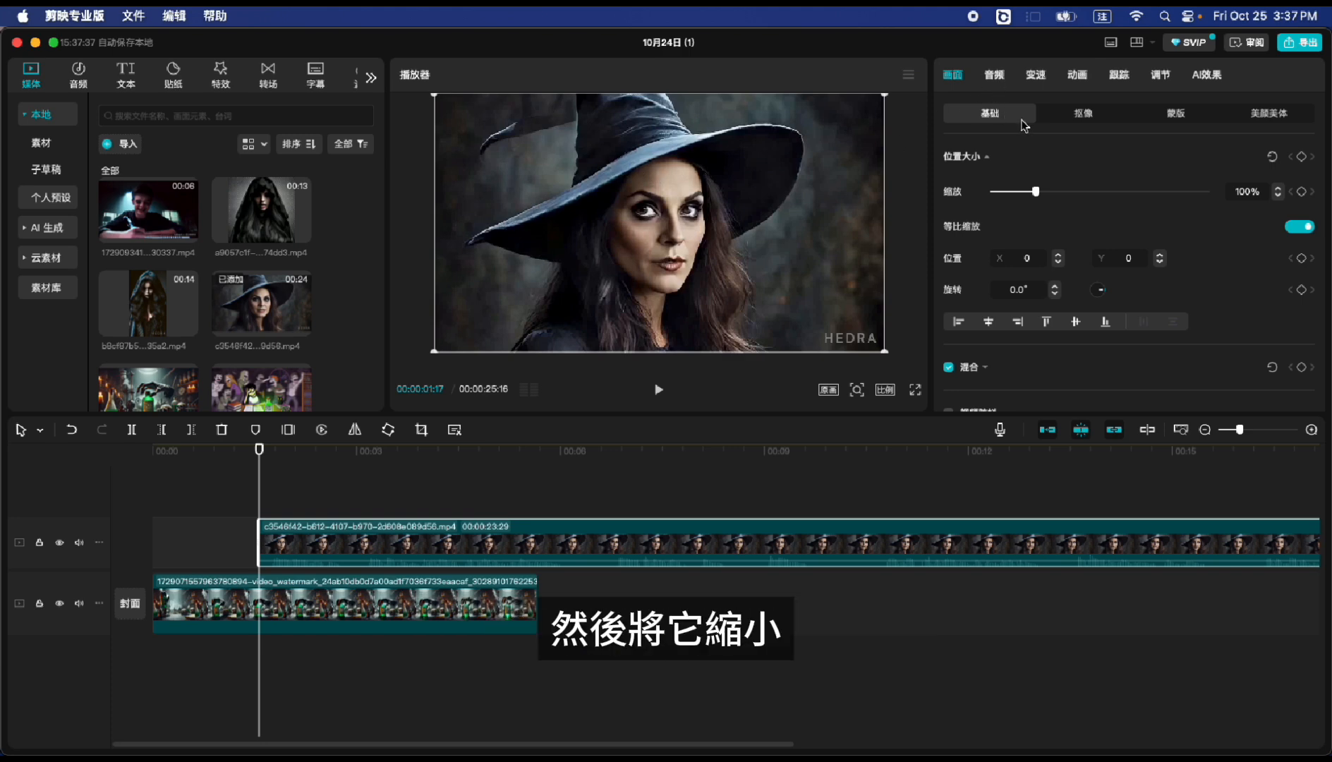
pyautogui.click(1080, 115)
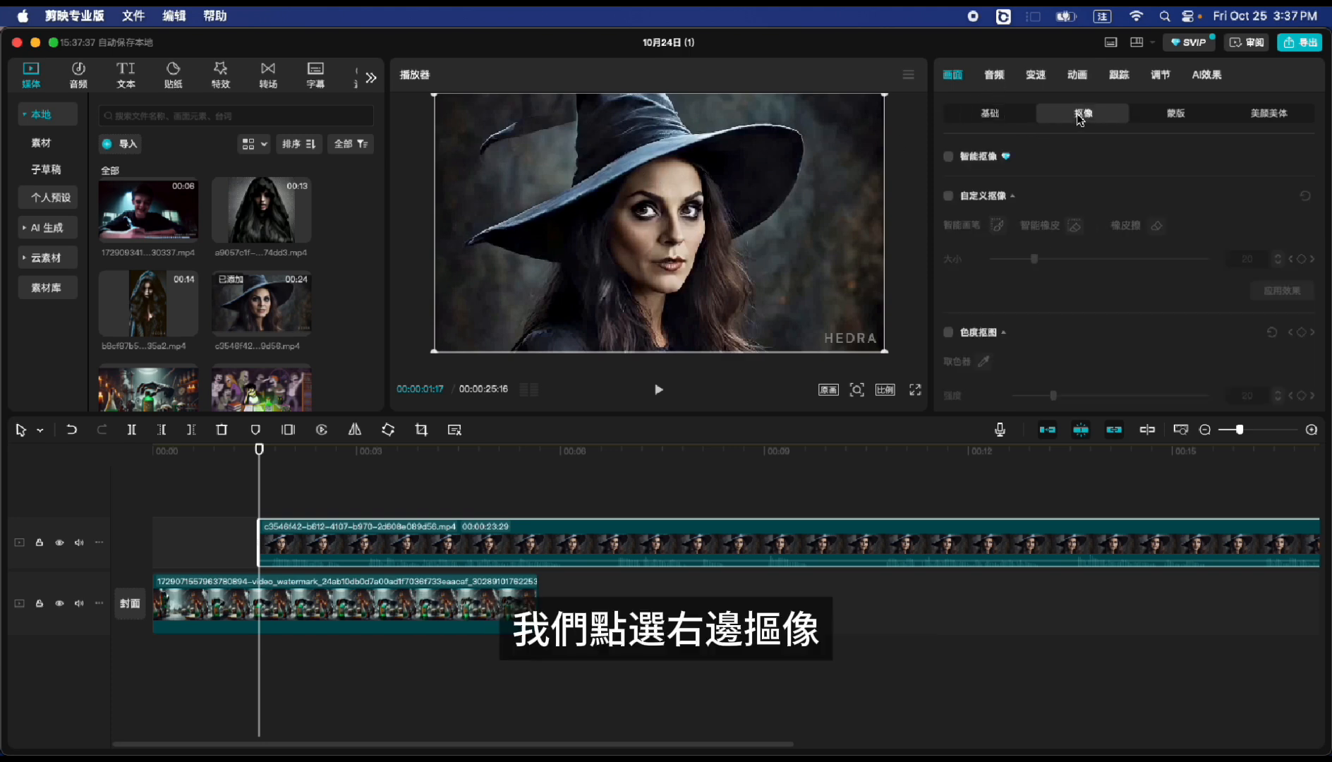
pyautogui.click(949, 158)
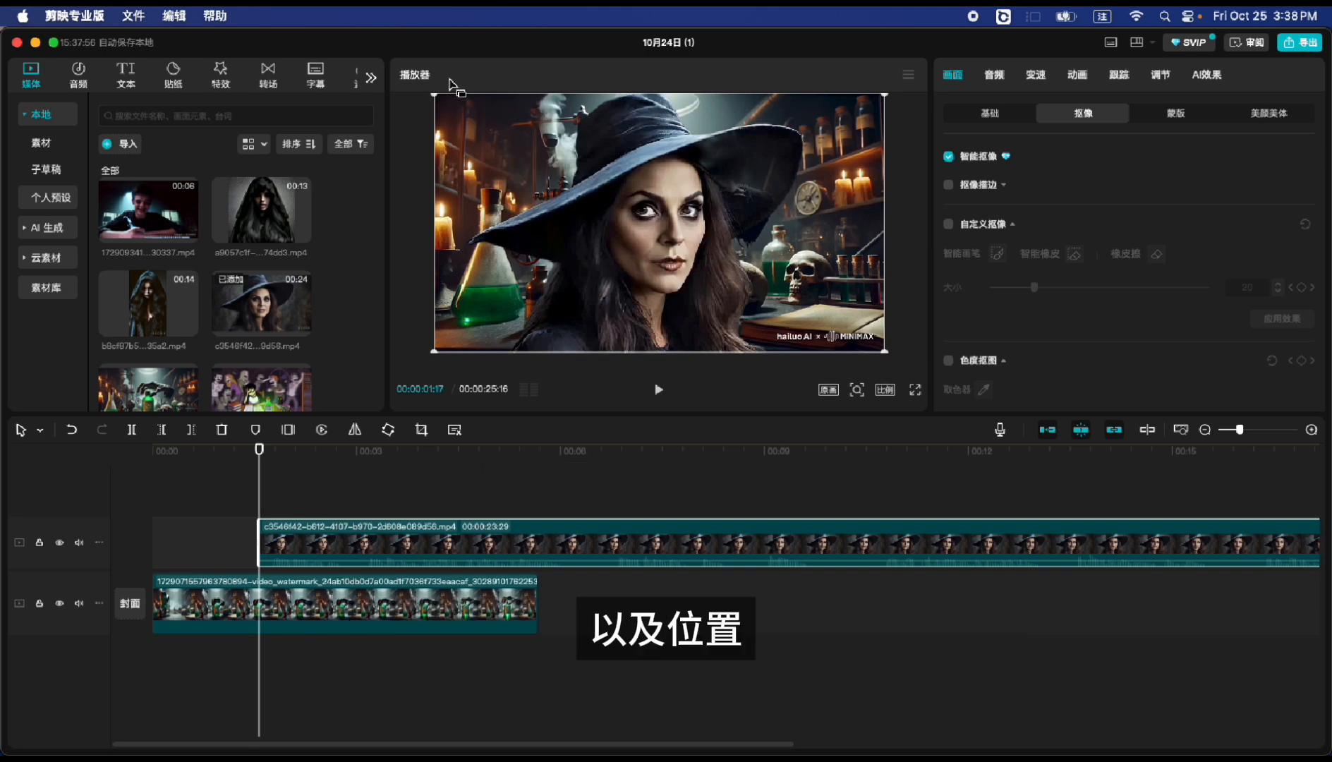
# Step: Scale down the witch overlay and move it to the lower-right corner of the video frame
pyautogui.moveTo(434, 97); pyautogui.dragTo(502, 133)
pyautogui.moveTo(622, 217); pyautogui.dragTo(757, 258)
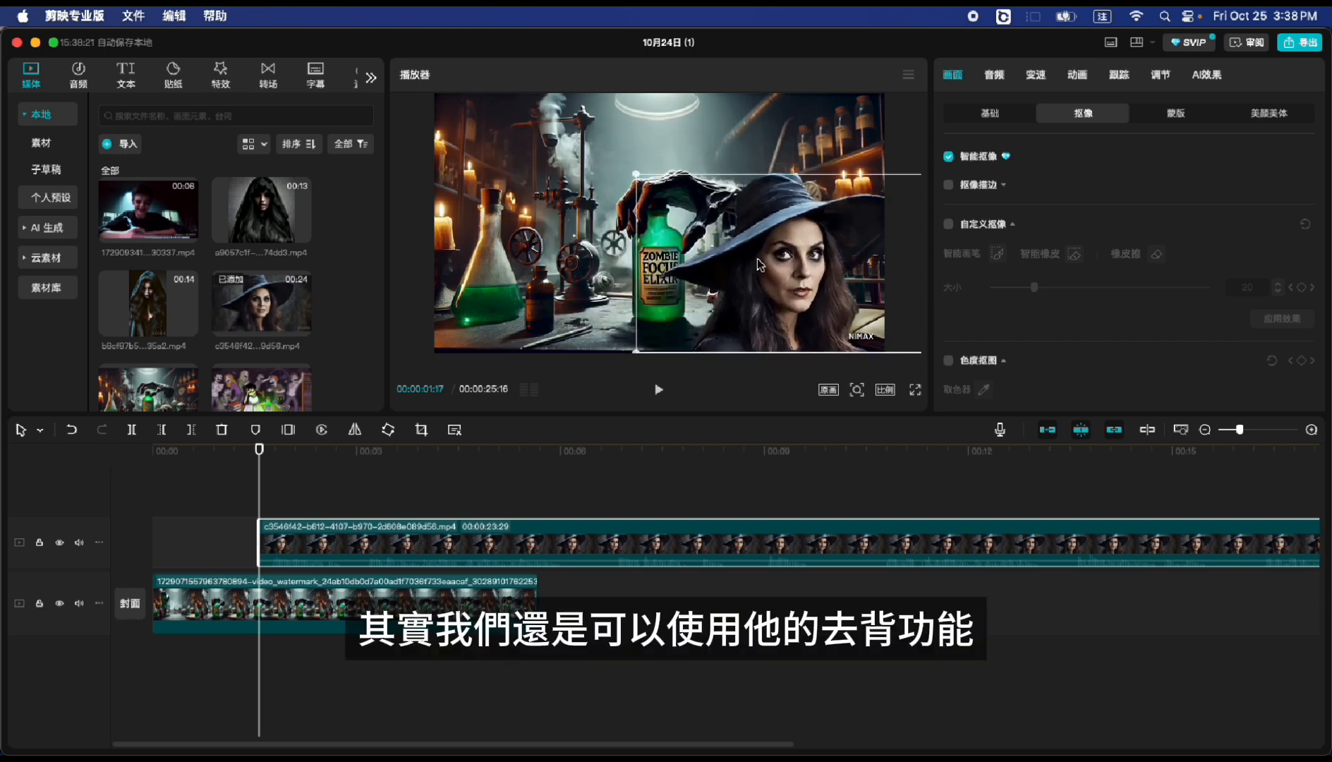
# Step: Replace the witch clip's smart cutout with a custom cutout (自定义抠像), brushing over her hat, face and body with size 20, and apply it
pyautogui.click(949, 158)
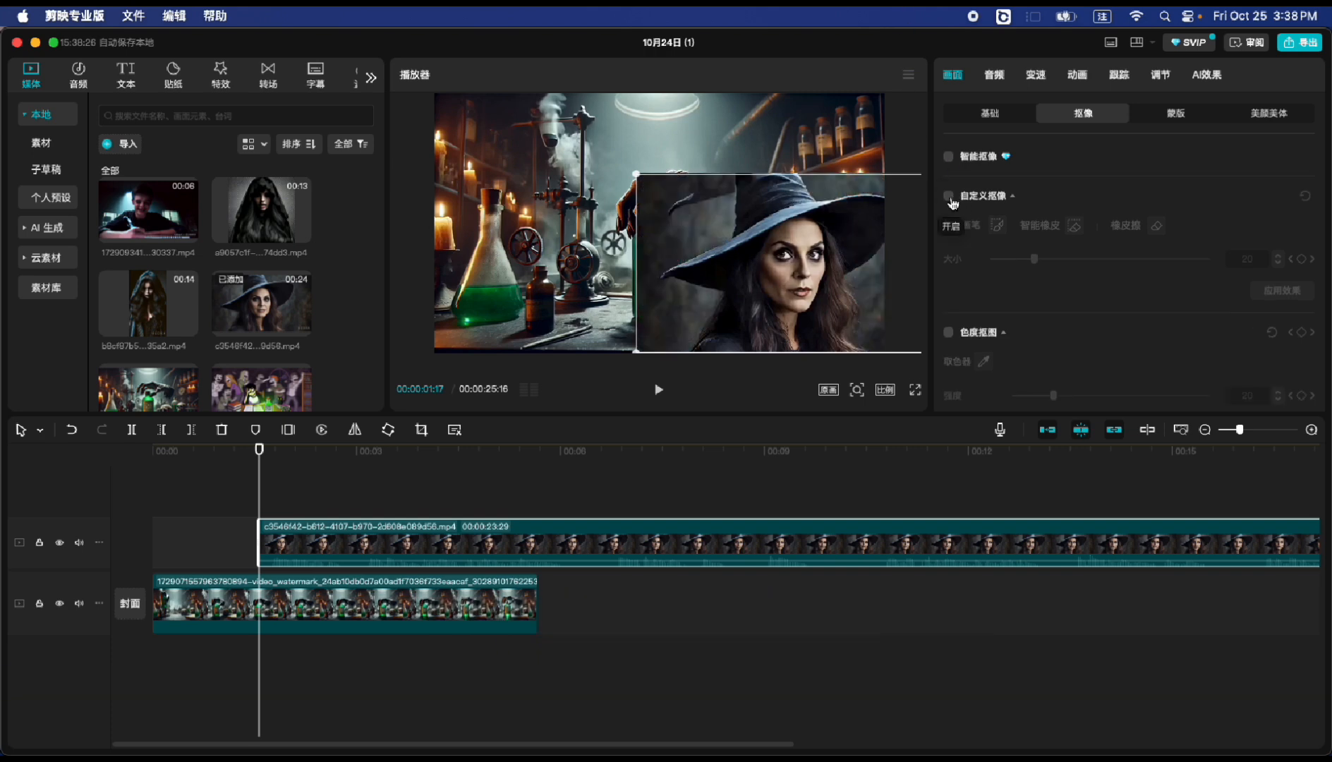
pyautogui.click(949, 196)
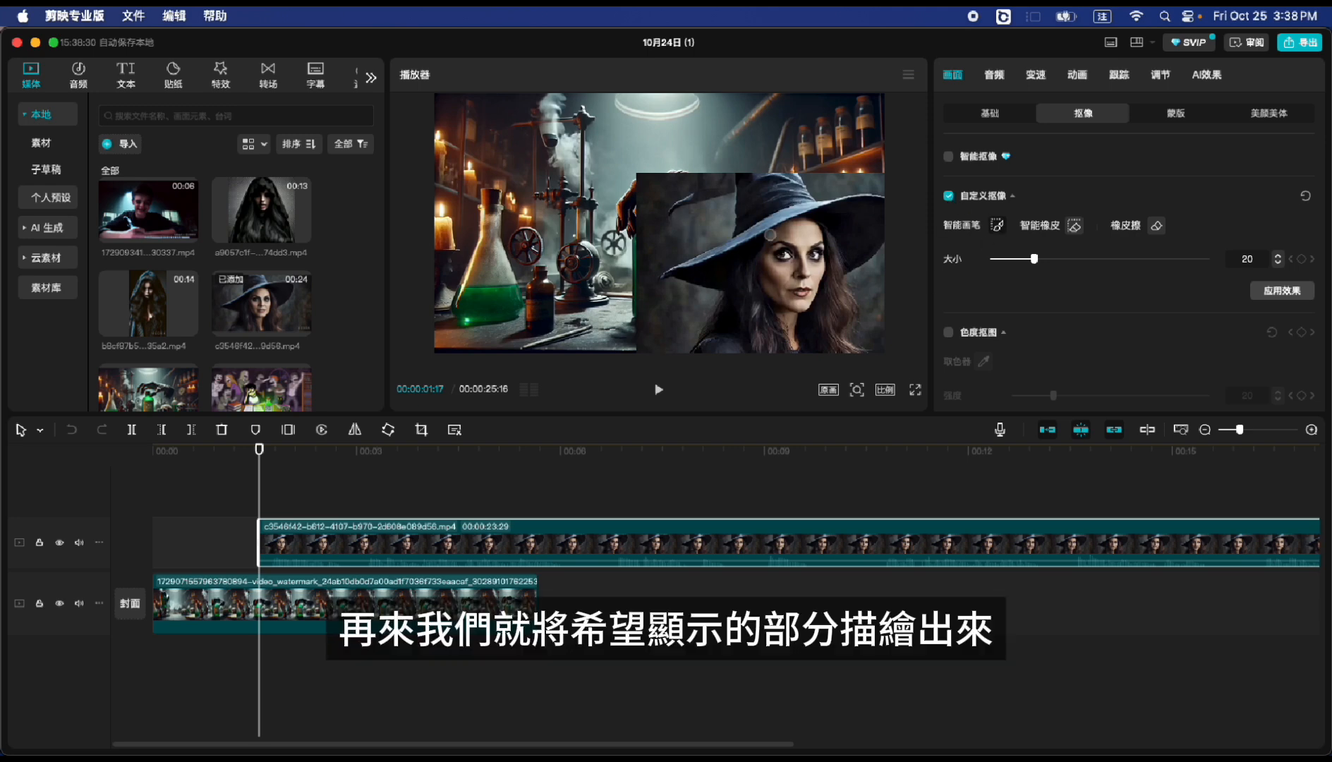
pyautogui.moveTo(820, 217); pyautogui.dragTo(824, 258)
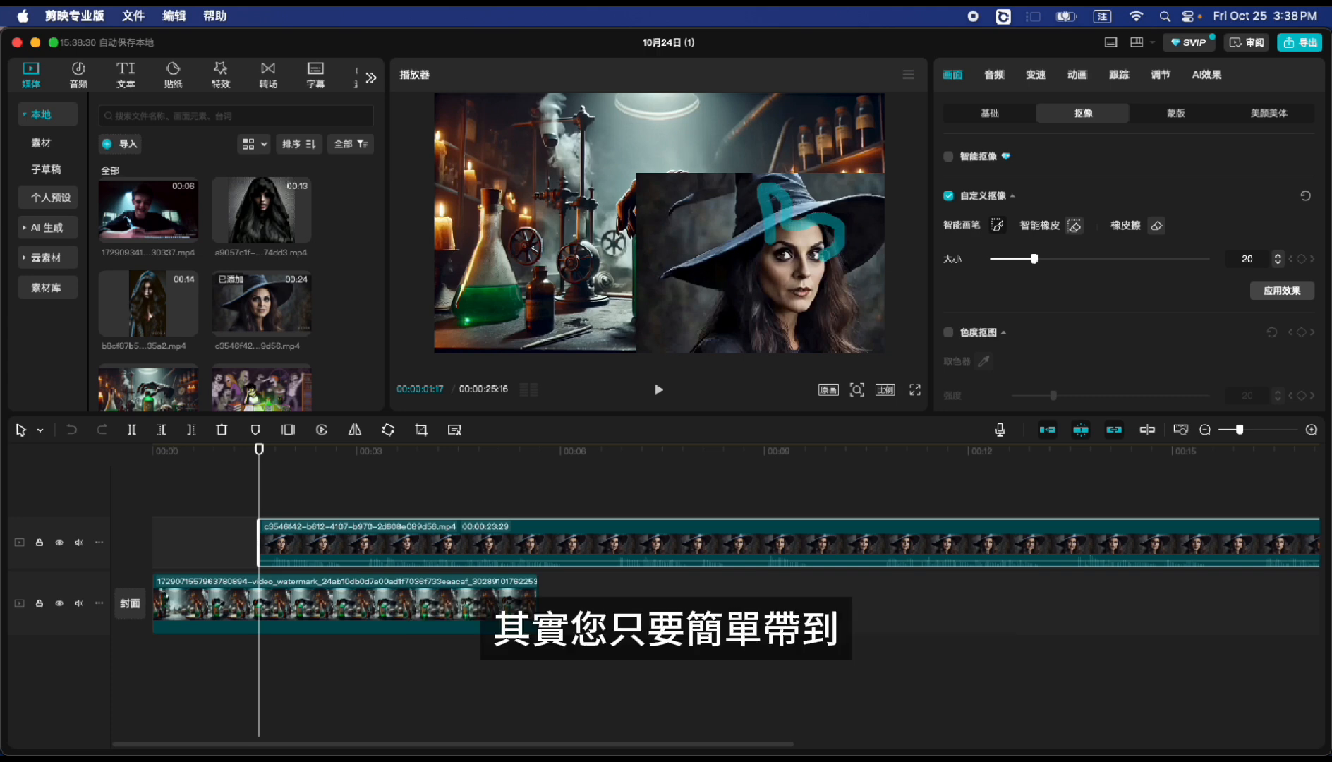
pyautogui.moveTo(791, 347); pyautogui.dragTo(737, 344)
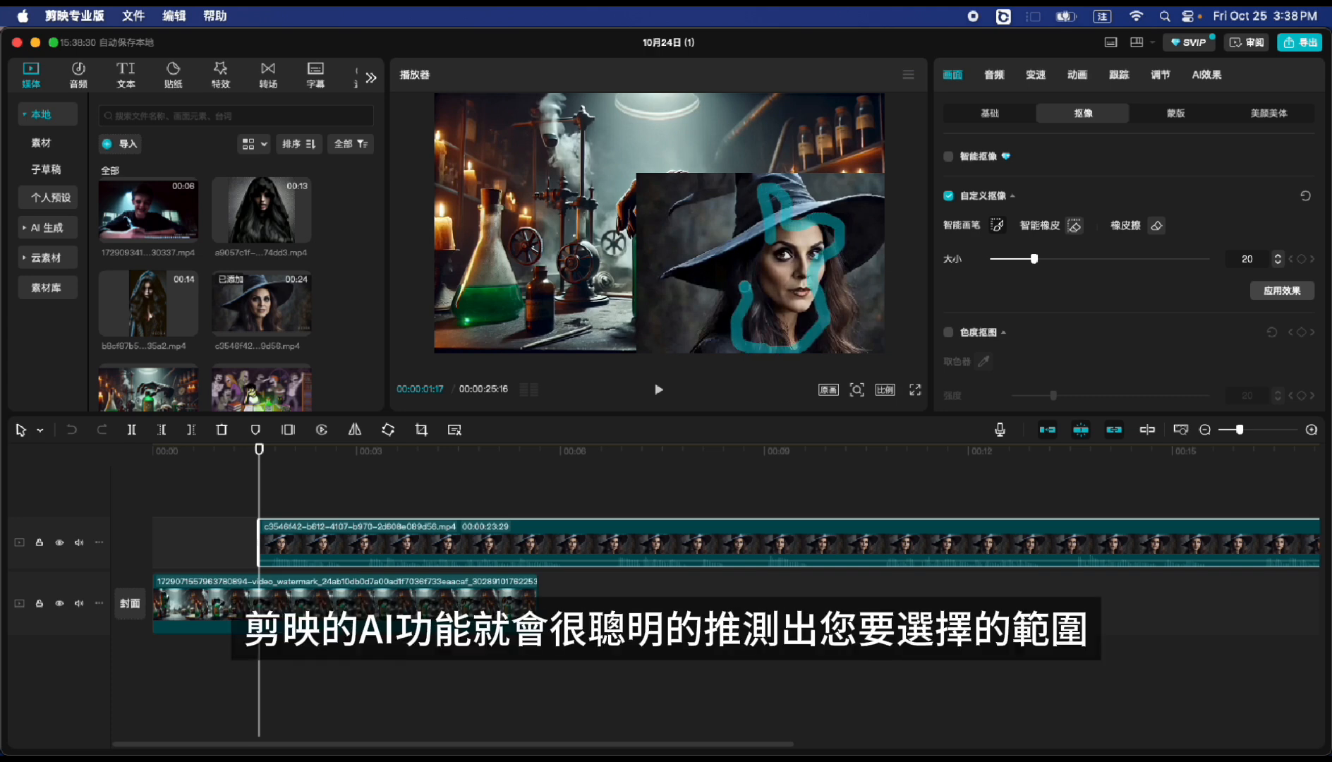
pyautogui.moveTo(772, 216); pyautogui.dragTo(772, 215)
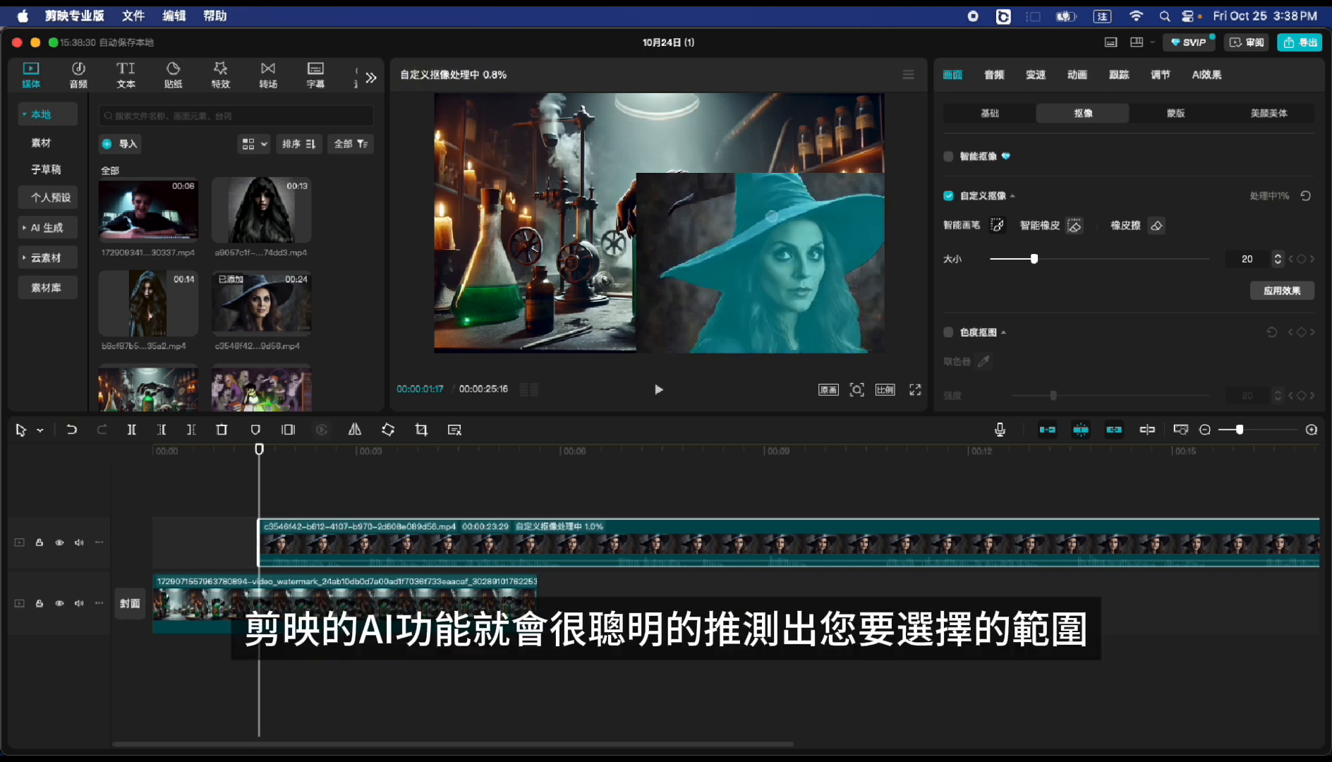
pyautogui.click(1273, 291)
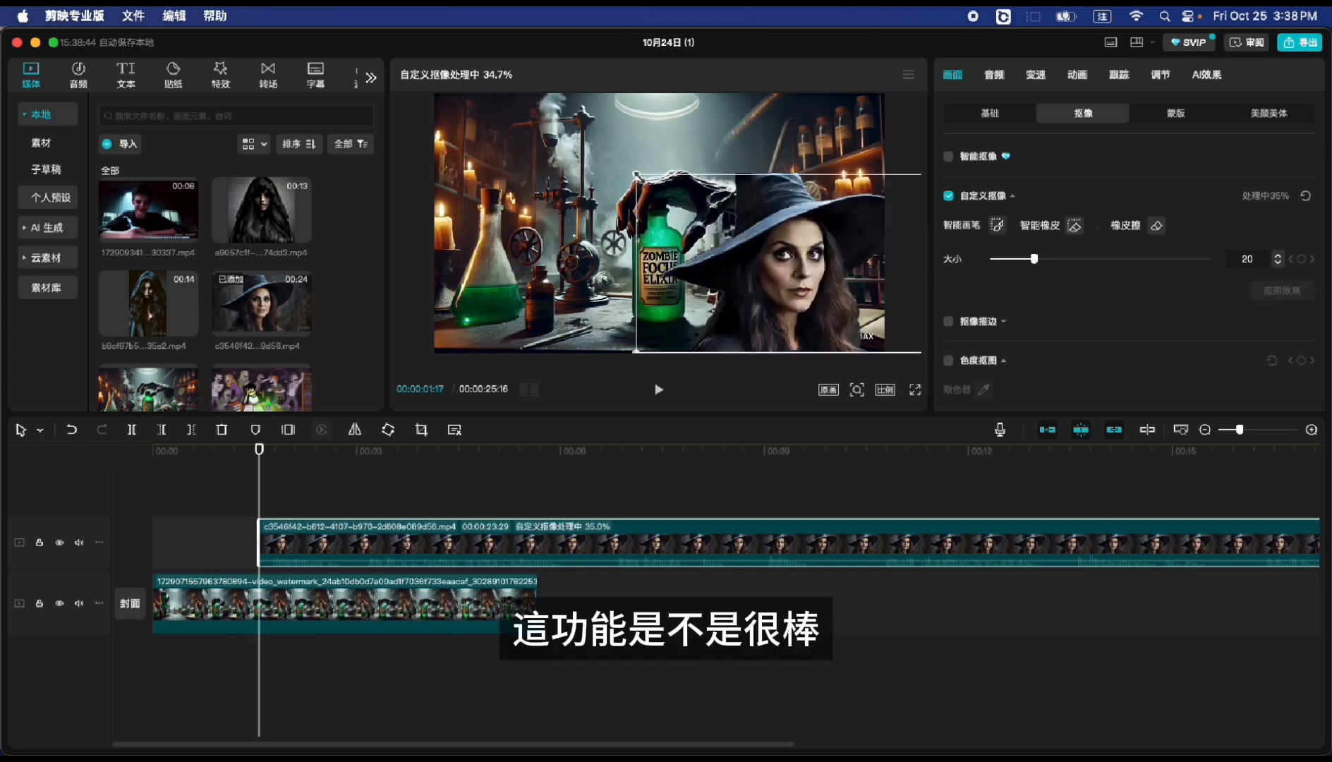
# Step: Scale the witch overlay down slightly more in the frame's lower-right corner and play the composite past the end of the background clip
pyautogui.moveTo(635, 174); pyautogui.dragTo(664, 190)
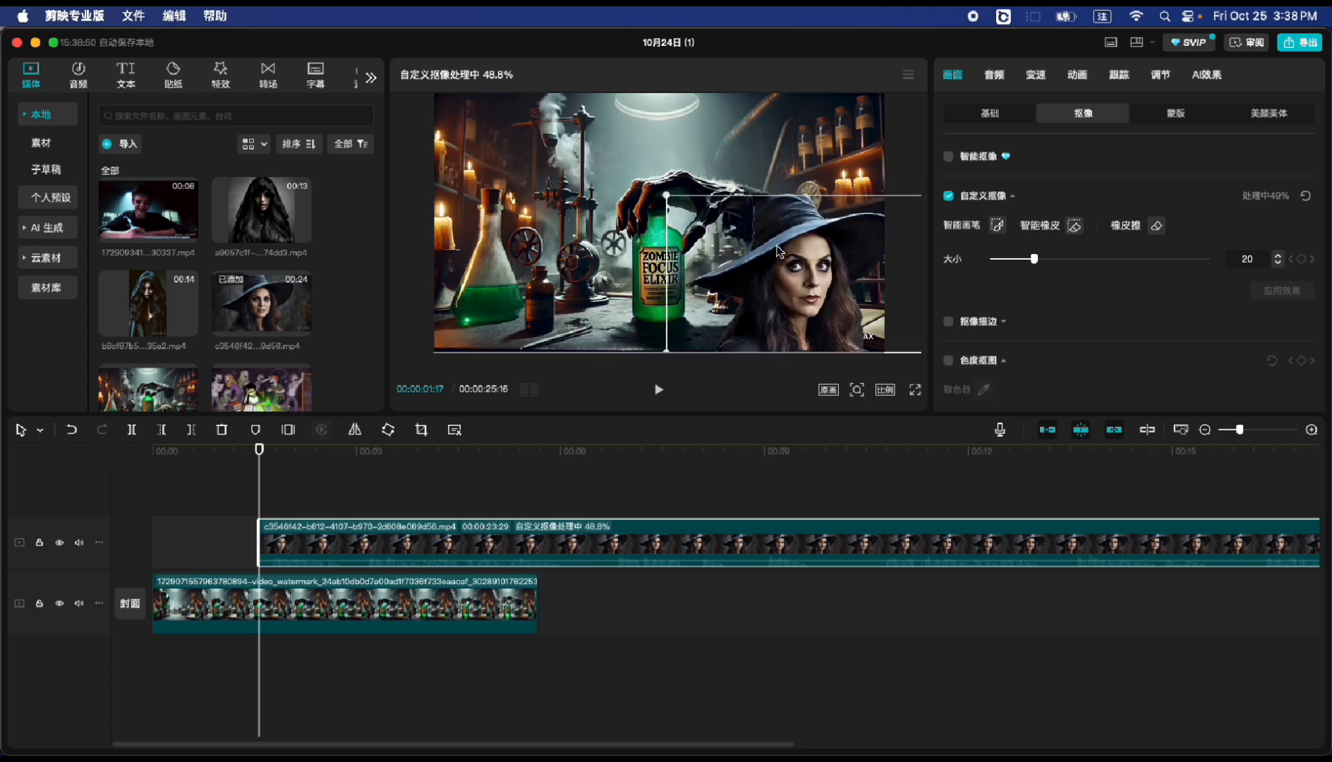
pyautogui.click(659, 390)
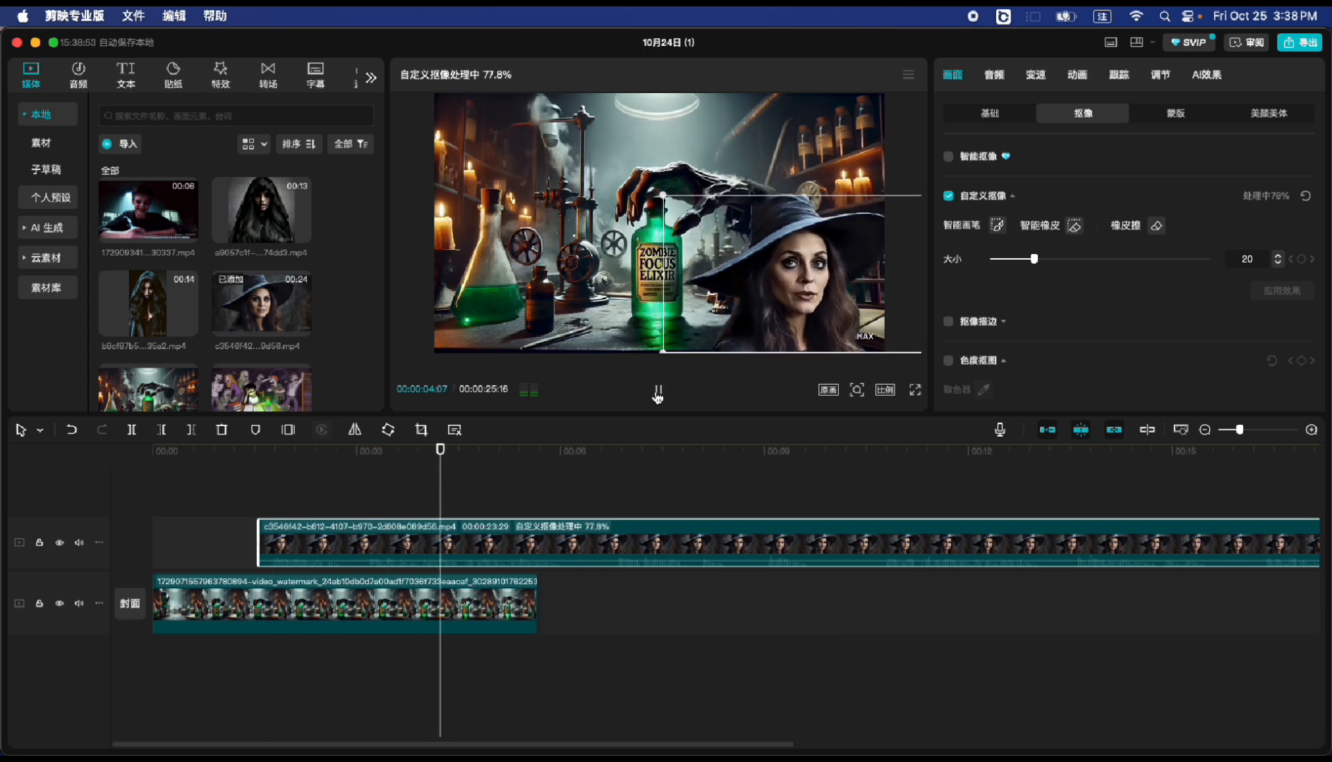
pyautogui.click(657, 392)
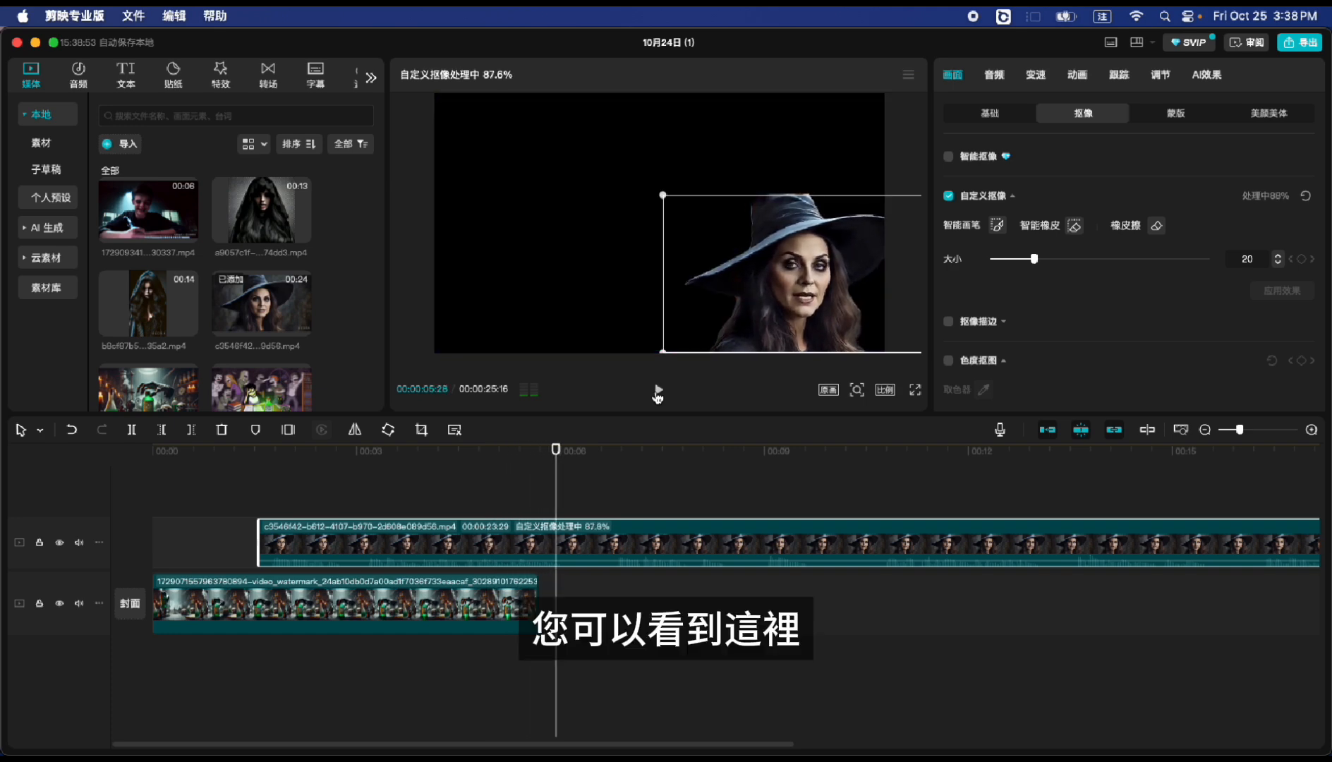
# Step: Duplicate the potion-lab background clip at 00:00:05:20 and place the copy directly after the original on the main track
pyautogui.moveTo(558, 452); pyautogui.dragTo(537, 455)
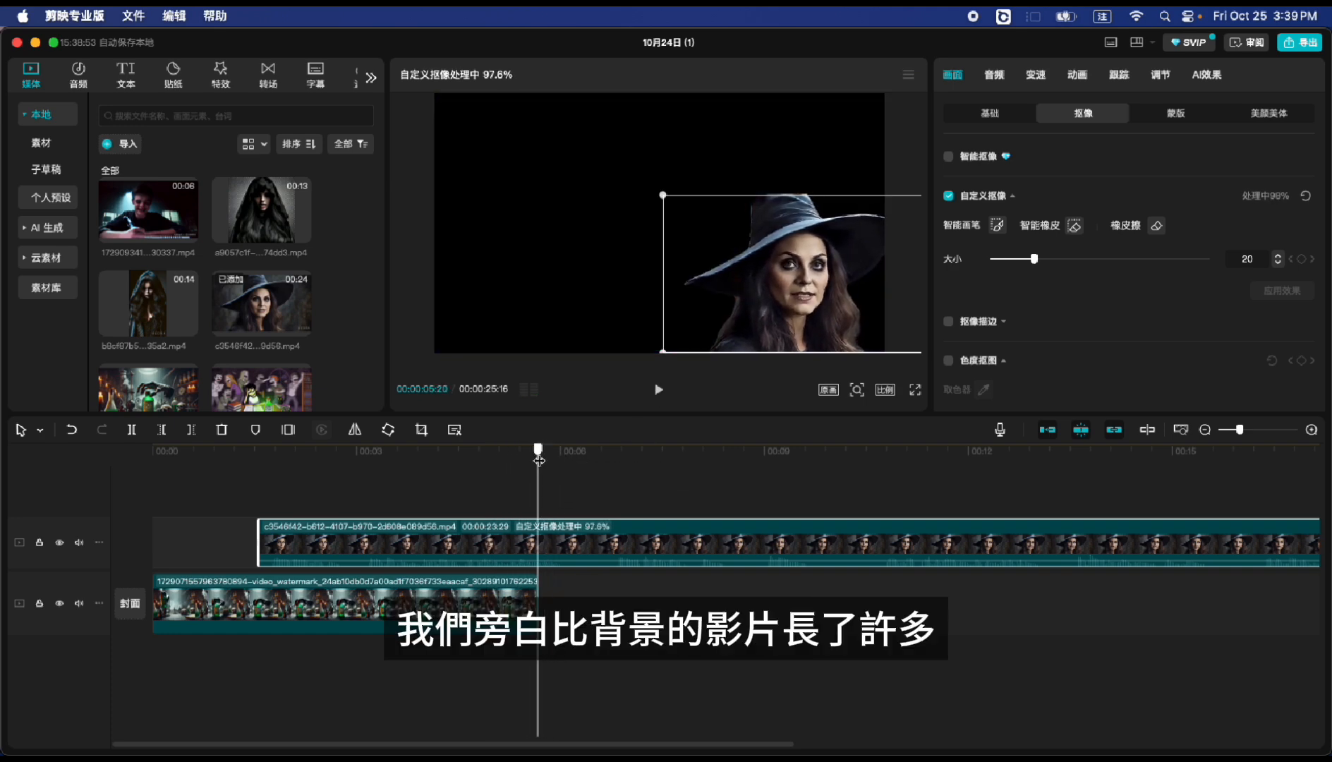
pyautogui.click(455, 608)
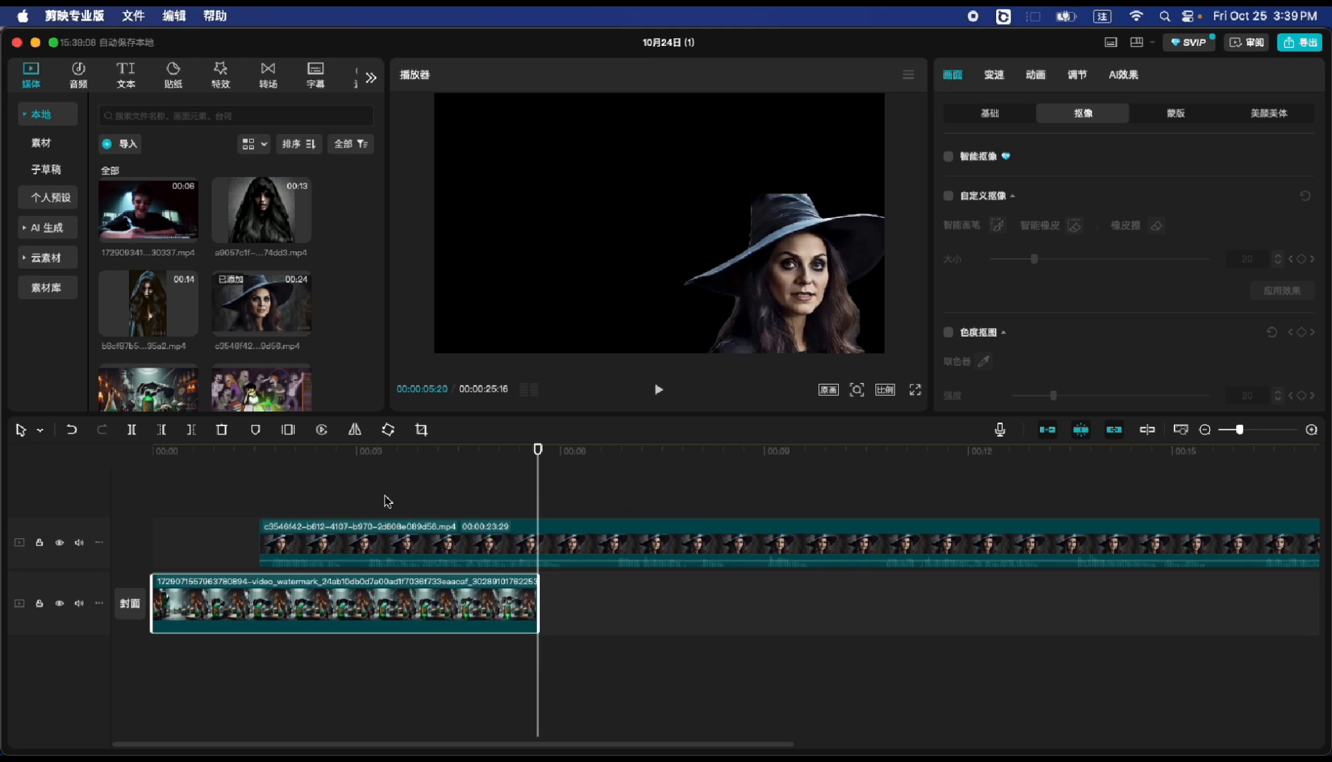
pyautogui.press('super+v')
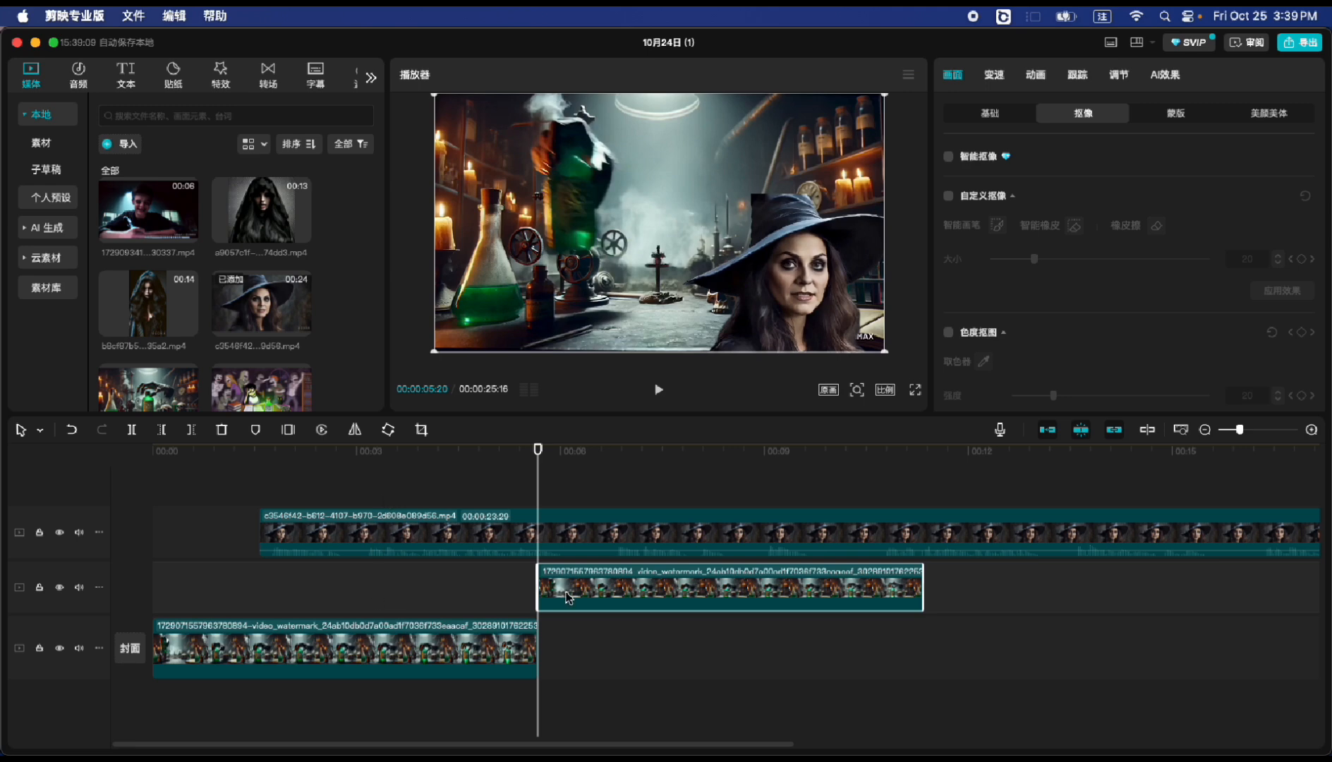
pyautogui.moveTo(569, 597); pyautogui.dragTo(571, 659)
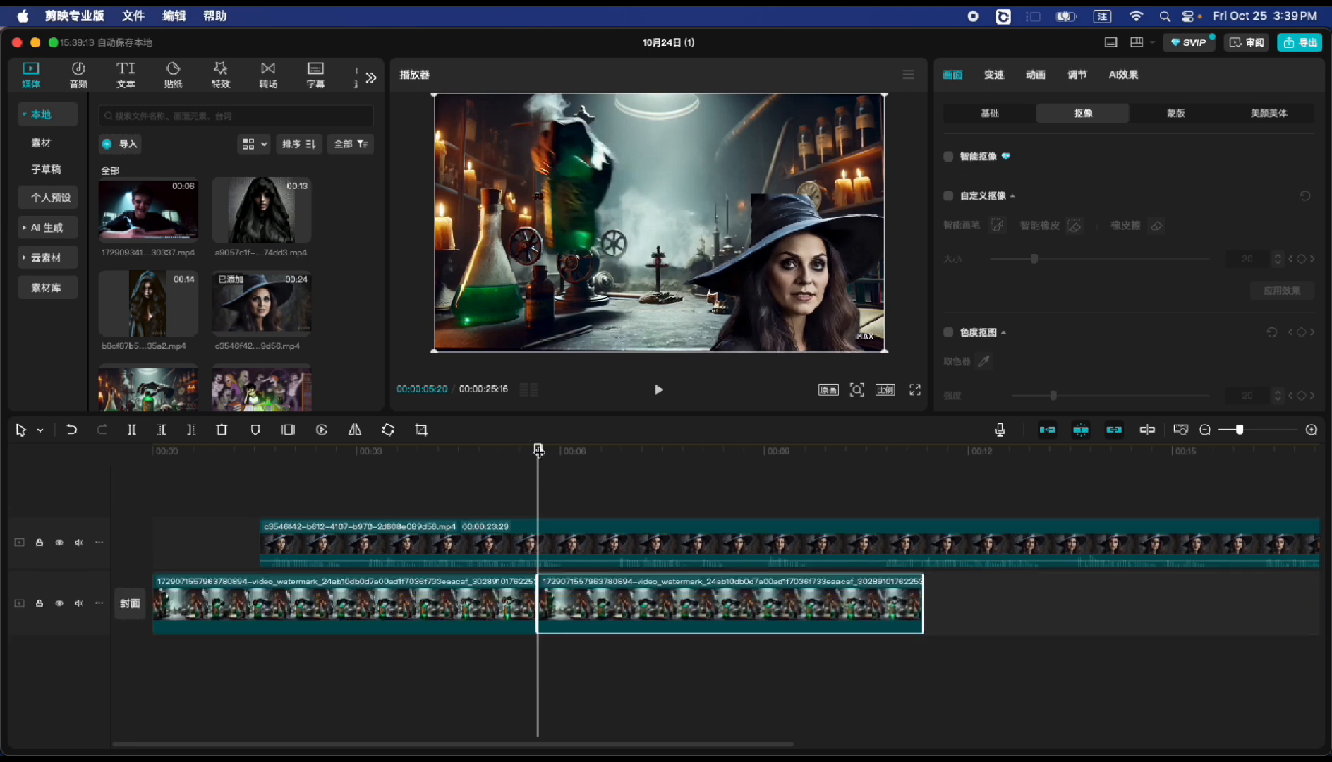
# Step: Play across the join of the two background clips and try reversing the second copy (倒放)
pyautogui.moveTo(538, 450); pyautogui.dragTo(482, 450)
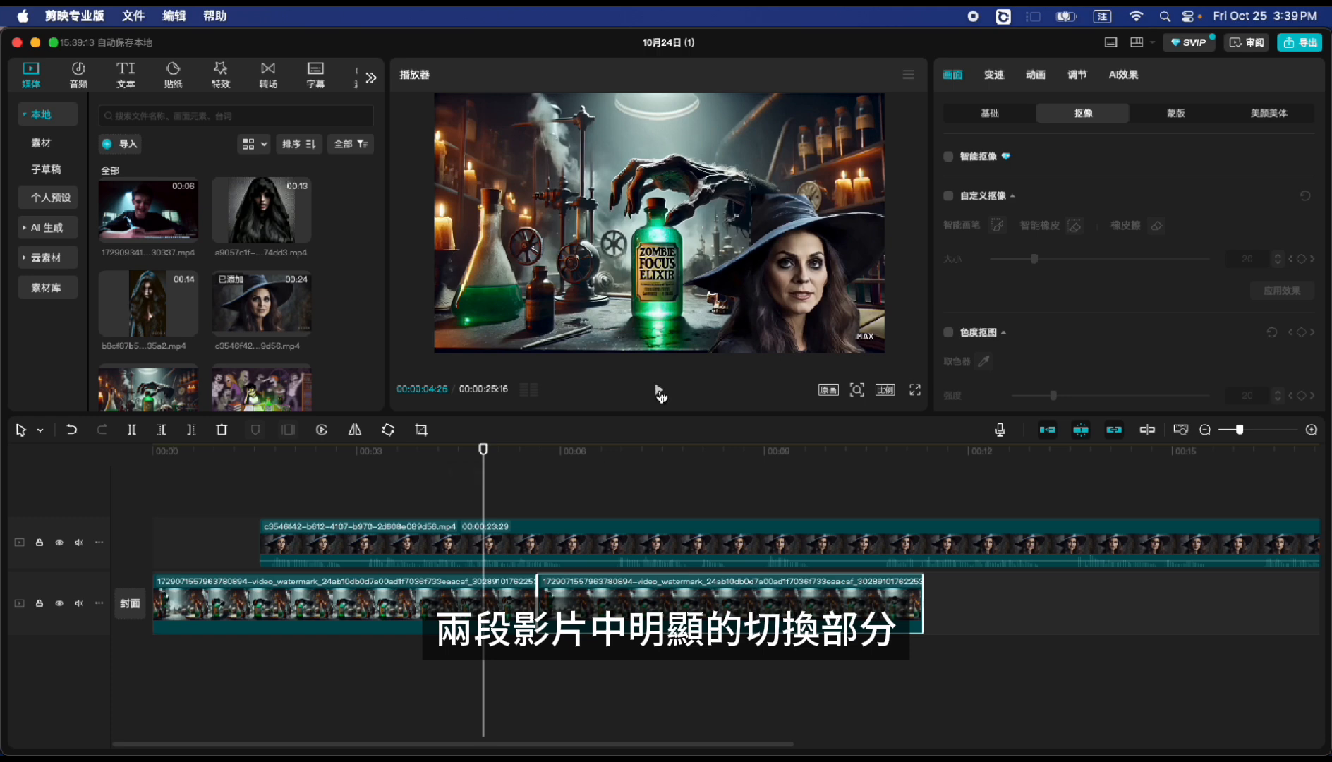
pyautogui.click(658, 393)
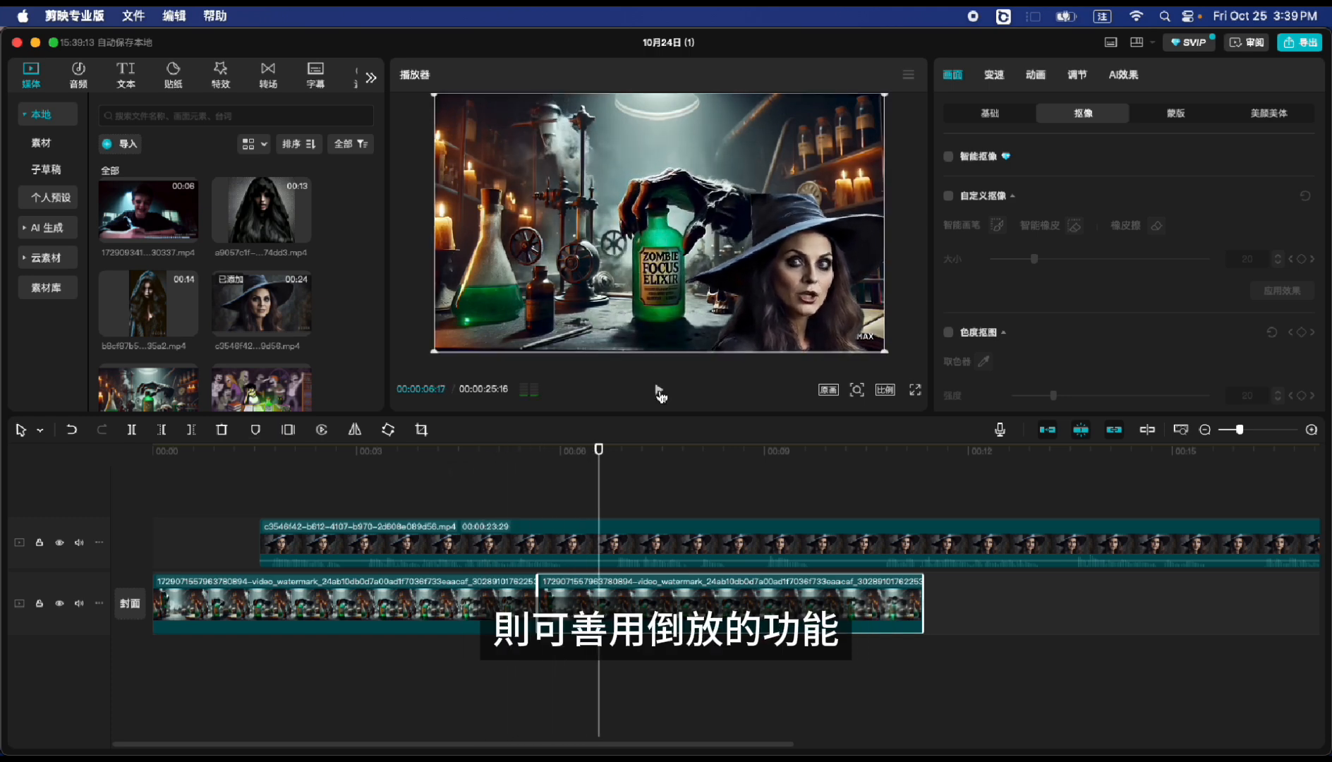
pyautogui.click(657, 392)
pyautogui.click(514, 483)
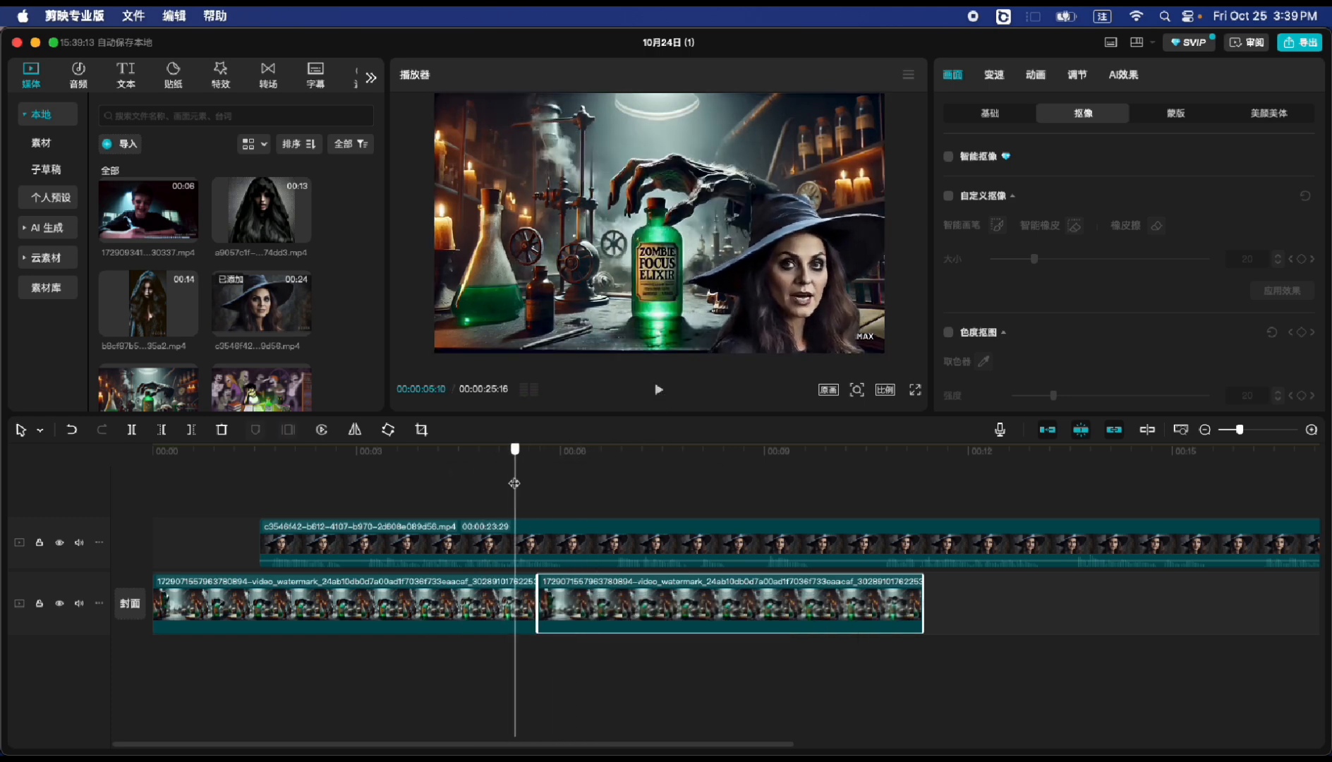
pyautogui.moveTo(514, 483)
pyautogui.mouseDown()
pyautogui.moveTo(555, 490)
pyautogui.moveTo(516, 496)
pyautogui.mouseUp()
pyautogui.click(323, 431)
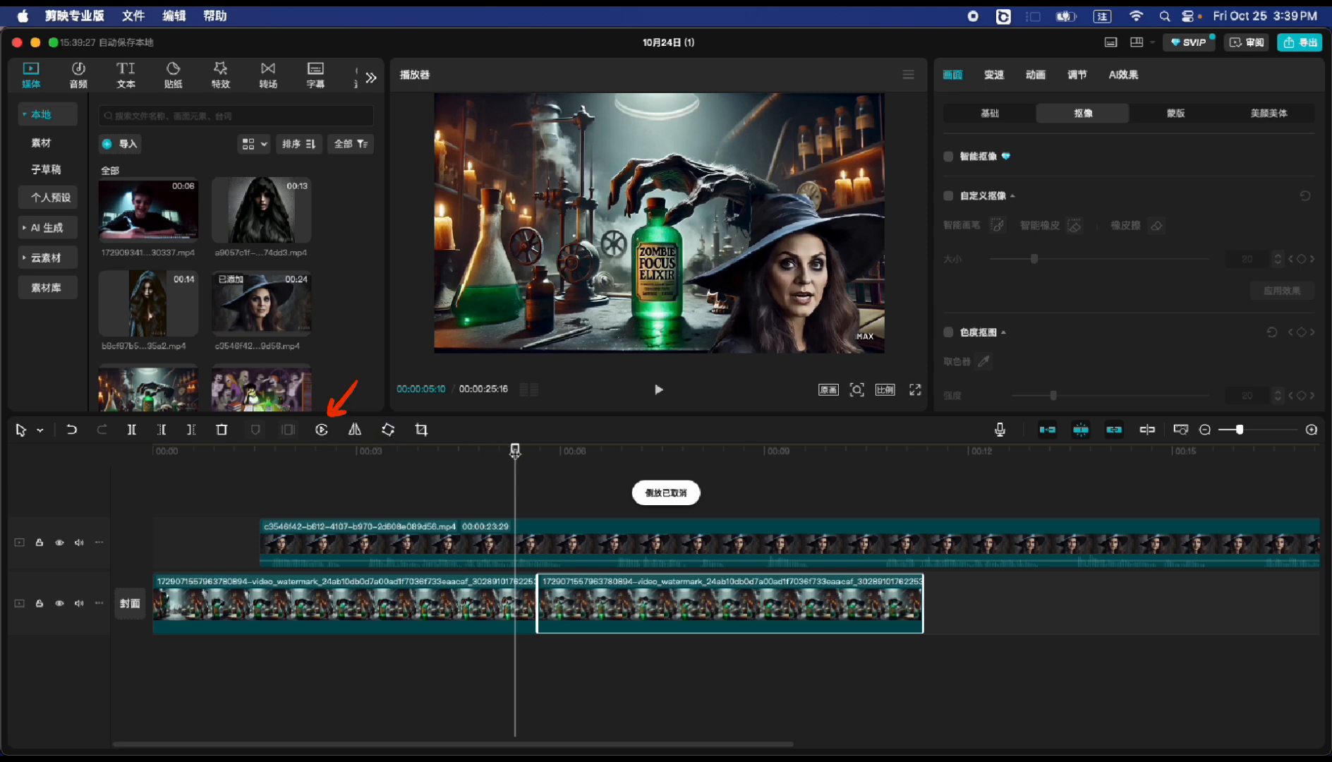
pyautogui.moveTo(515, 487); pyautogui.dragTo(842, 515)
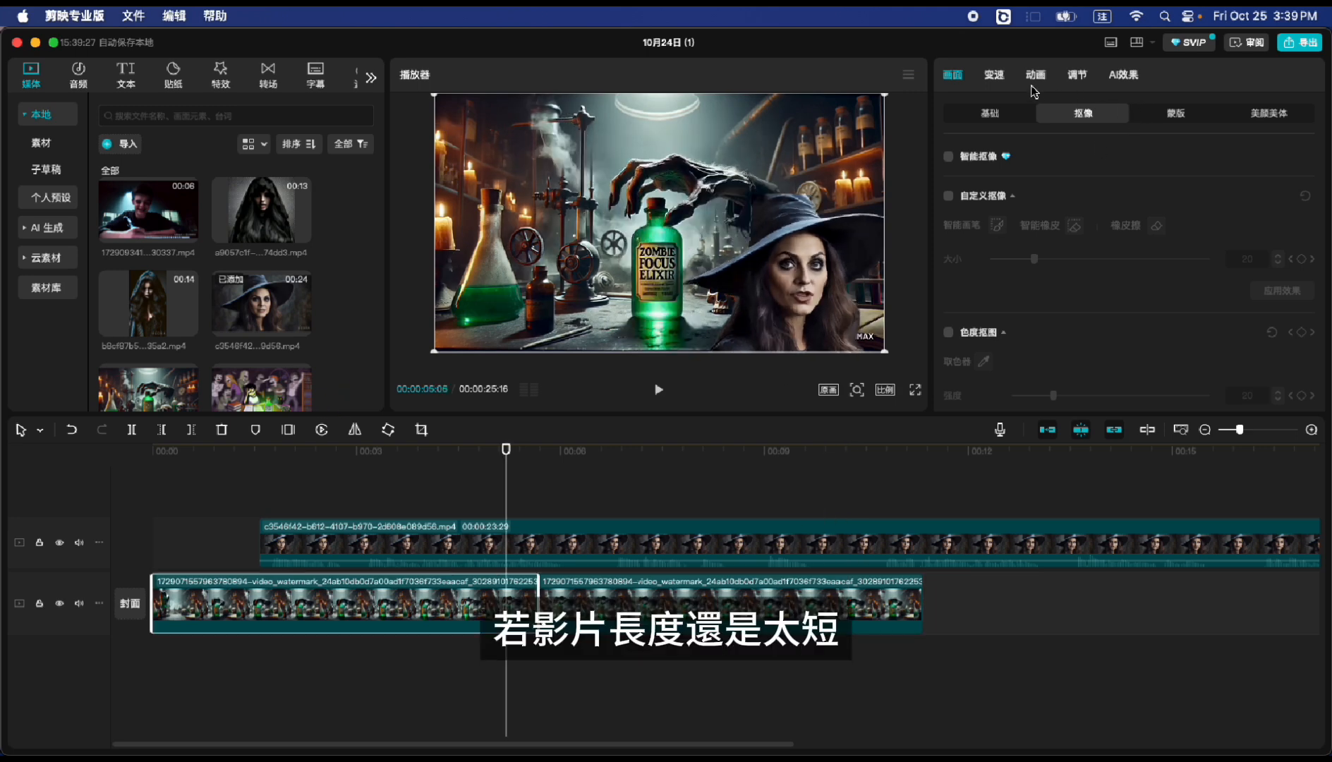
# Step: Slow both background clips to 0.6x with regular speed change (常规变速)
pyautogui.click(999, 76)
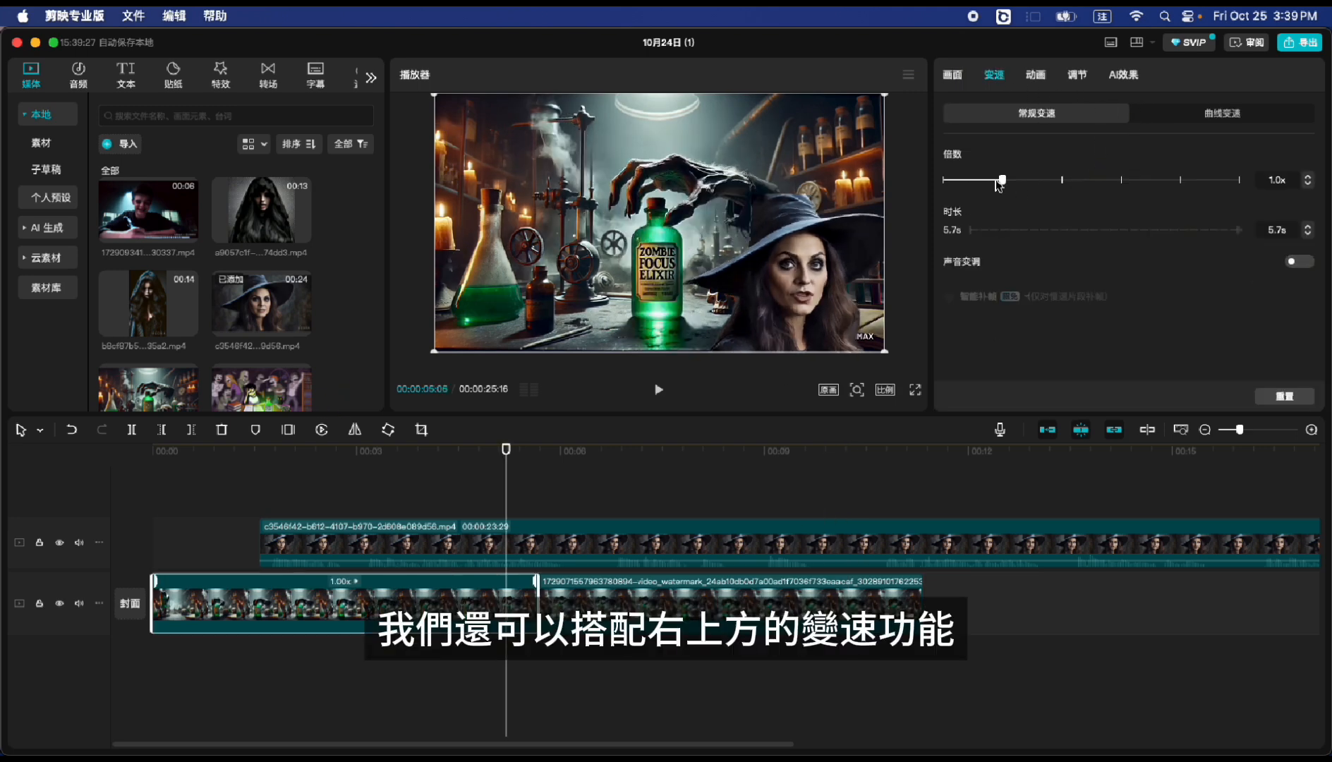
pyautogui.click(977, 179)
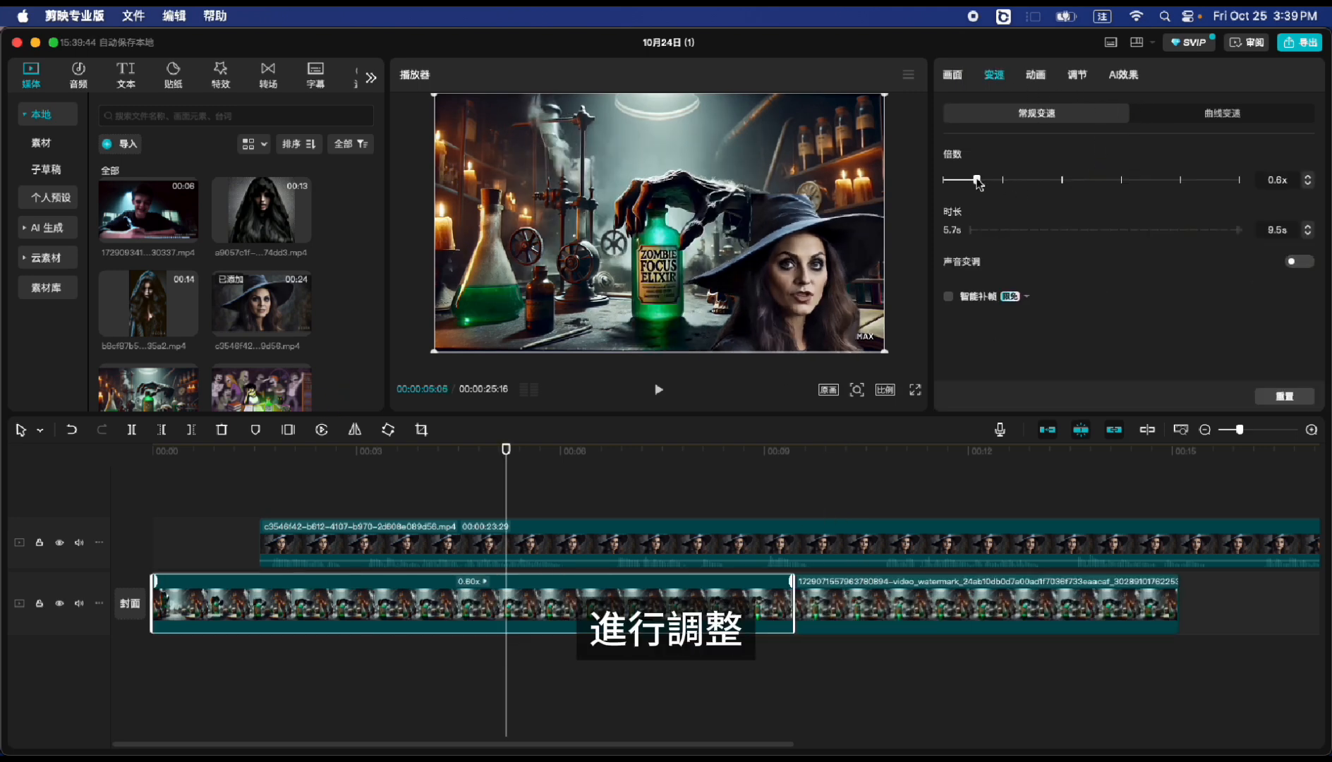
pyautogui.click(1205, 431)
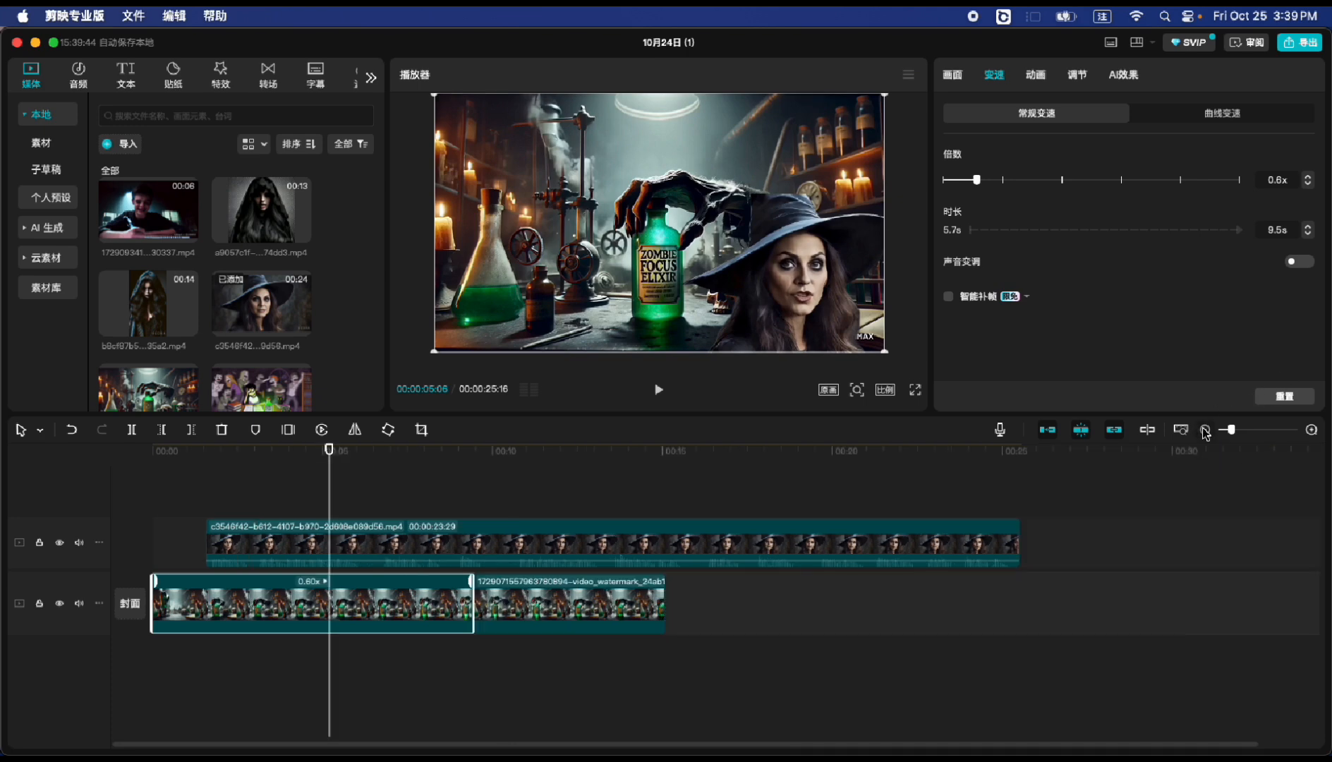
pyautogui.click(608, 608)
pyautogui.moveTo(1002, 181); pyautogui.dragTo(977, 180)
# Step: Slow both background clips on the main track to 0.4x speed
pyautogui.click(395, 605)
pyautogui.click(593, 604)
pyautogui.moveTo(329, 450); pyautogui.dragTo(588, 578)
pyautogui.click(434, 614)
pyautogui.moveTo(977, 182); pyautogui.dragTo(962, 181)
pyautogui.click(813, 604)
# Step: Trim the end of the second background clip so that it finishes together with the witch clip
pyautogui.click(941, 450)
pyautogui.moveTo(943, 521); pyautogui.dragTo(1021, 541)
pyautogui.moveTo(1114, 591); pyautogui.dragTo(1021, 593)
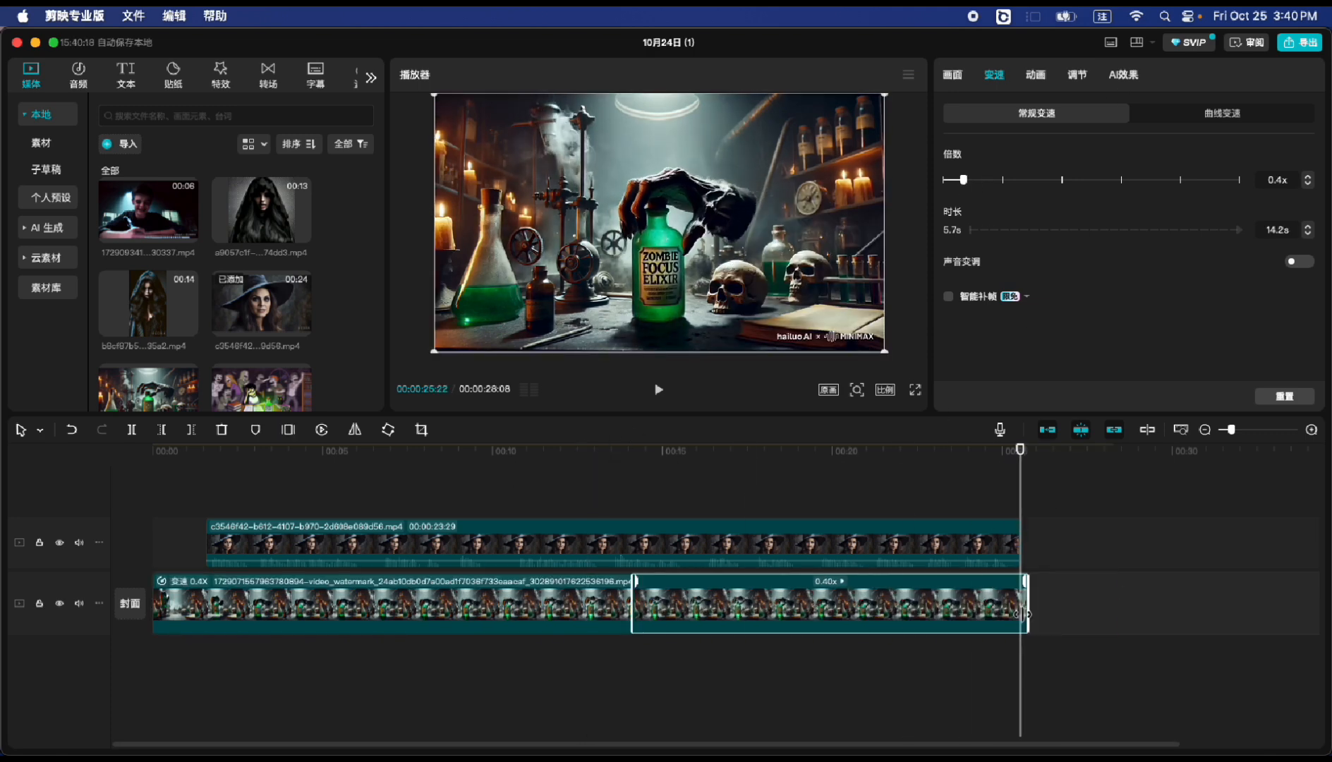
pyautogui.moveTo(1022, 494); pyautogui.dragTo(972, 492)
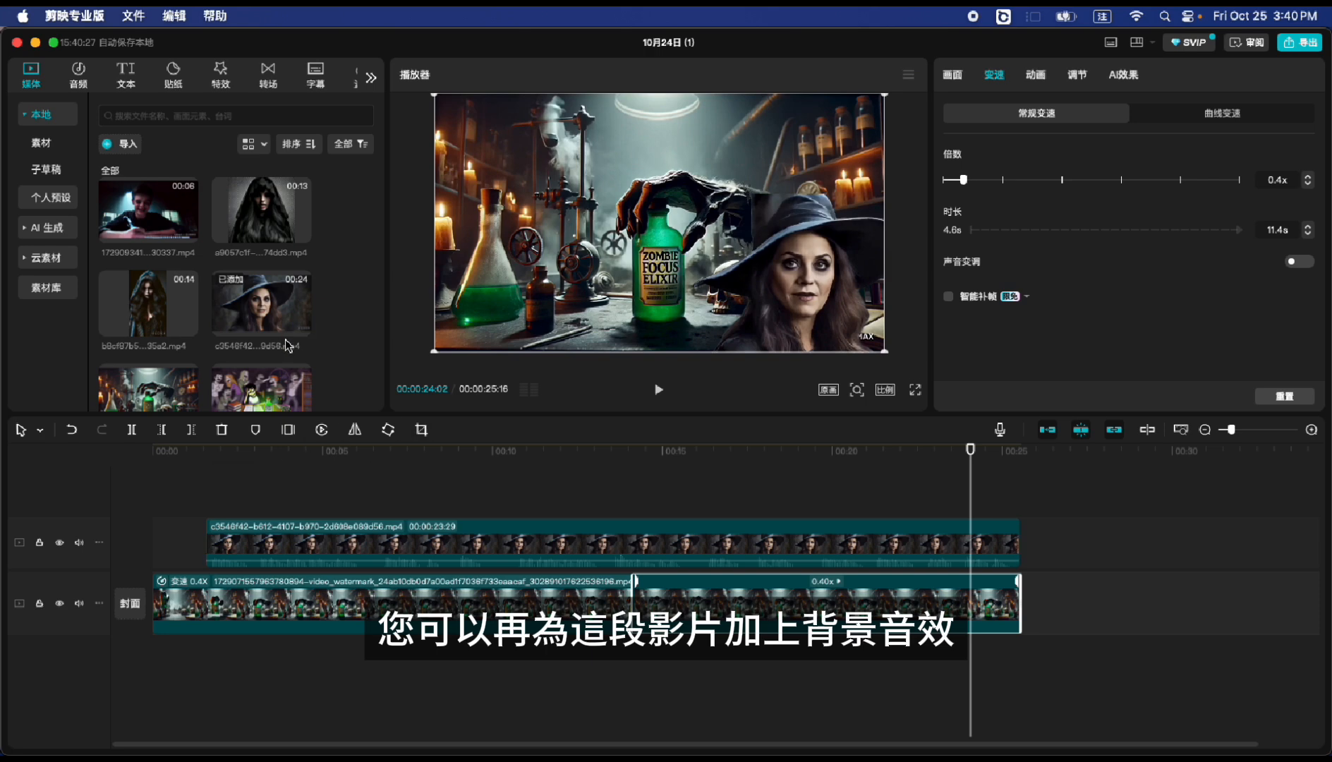
# Step: Add z0.mp3 from the local media as background music below the main track, starting at 00:00:00:00
pyautogui.scroll(-10, 285, 345)
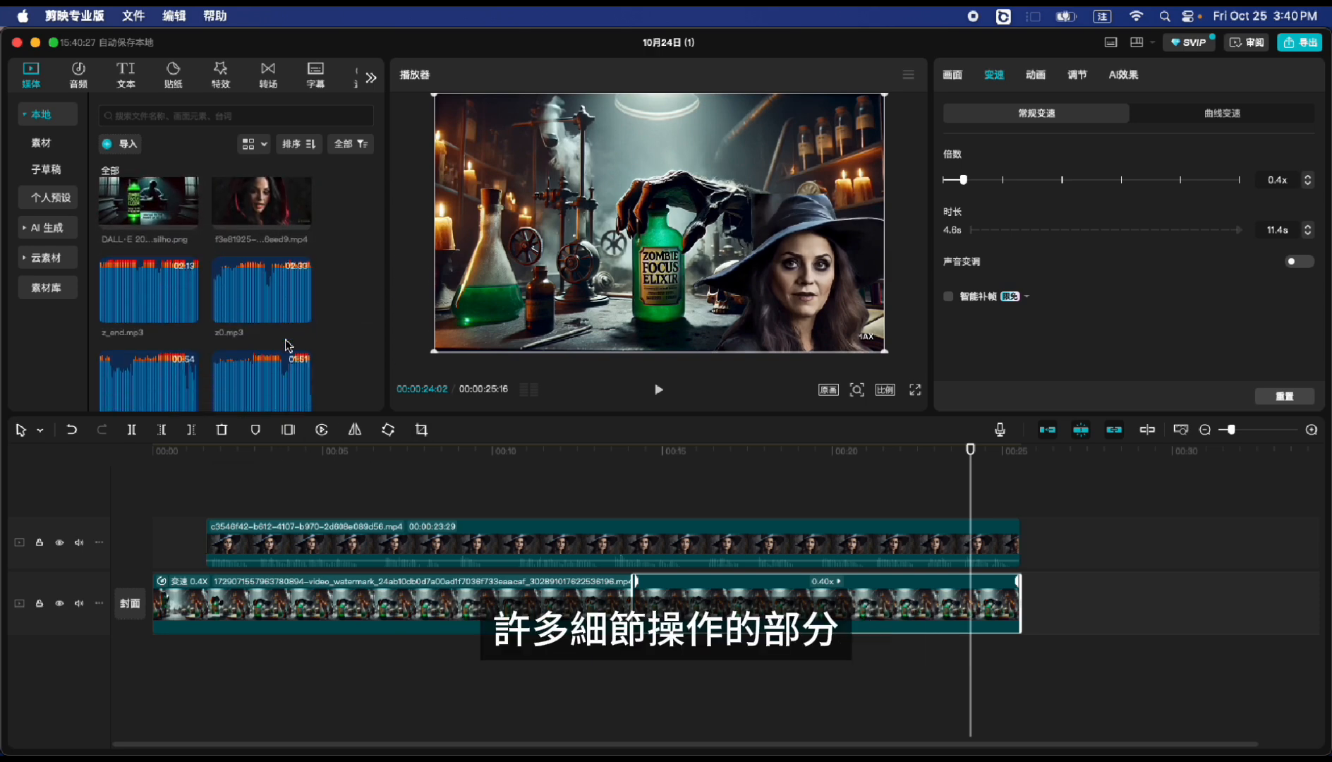
pyautogui.scroll(-1, 286, 345)
pyautogui.moveTo(246, 275); pyautogui.dragTo(150, 664)
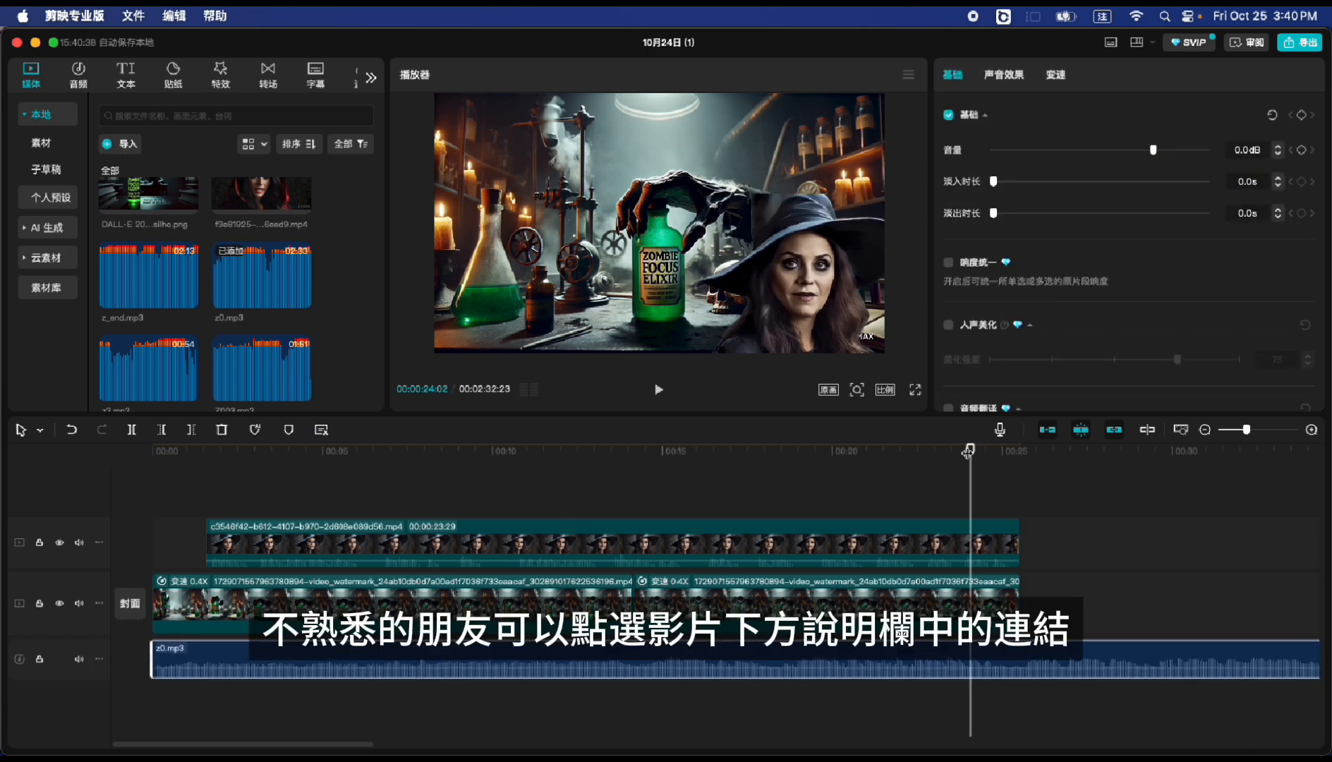
# Step: Play the sequence from the start to about 00:00:12 to check the narrator together with the background music
pyautogui.moveTo(968, 451); pyautogui.dragTo(141, 624)
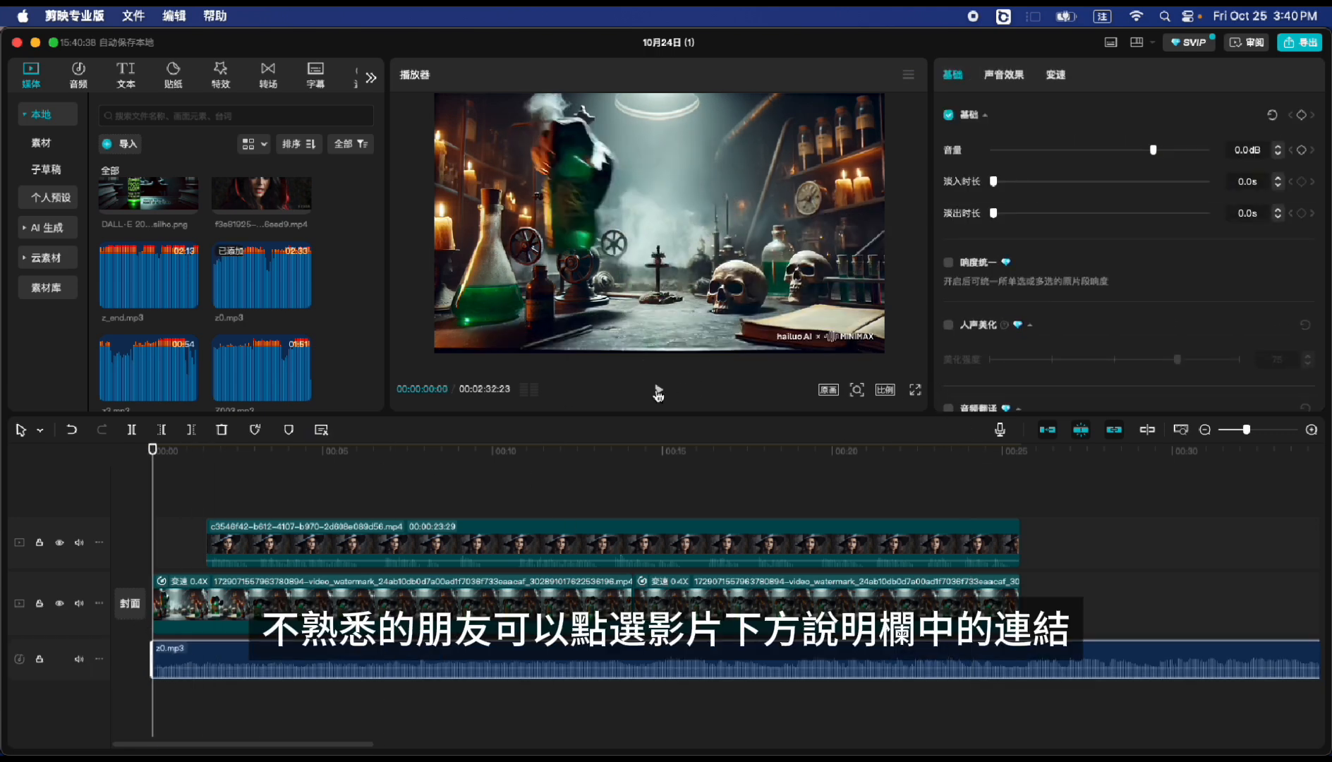
pyautogui.click(658, 390)
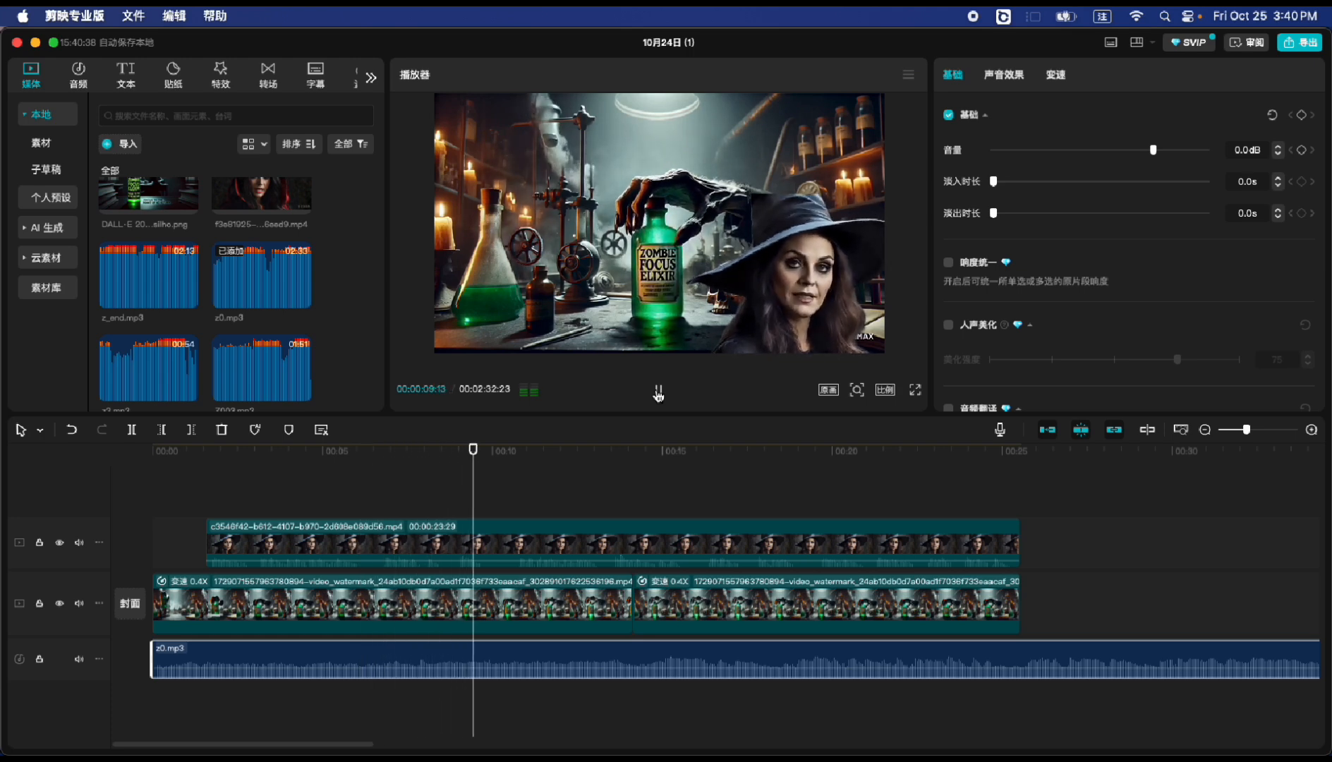
pyautogui.click(659, 392)
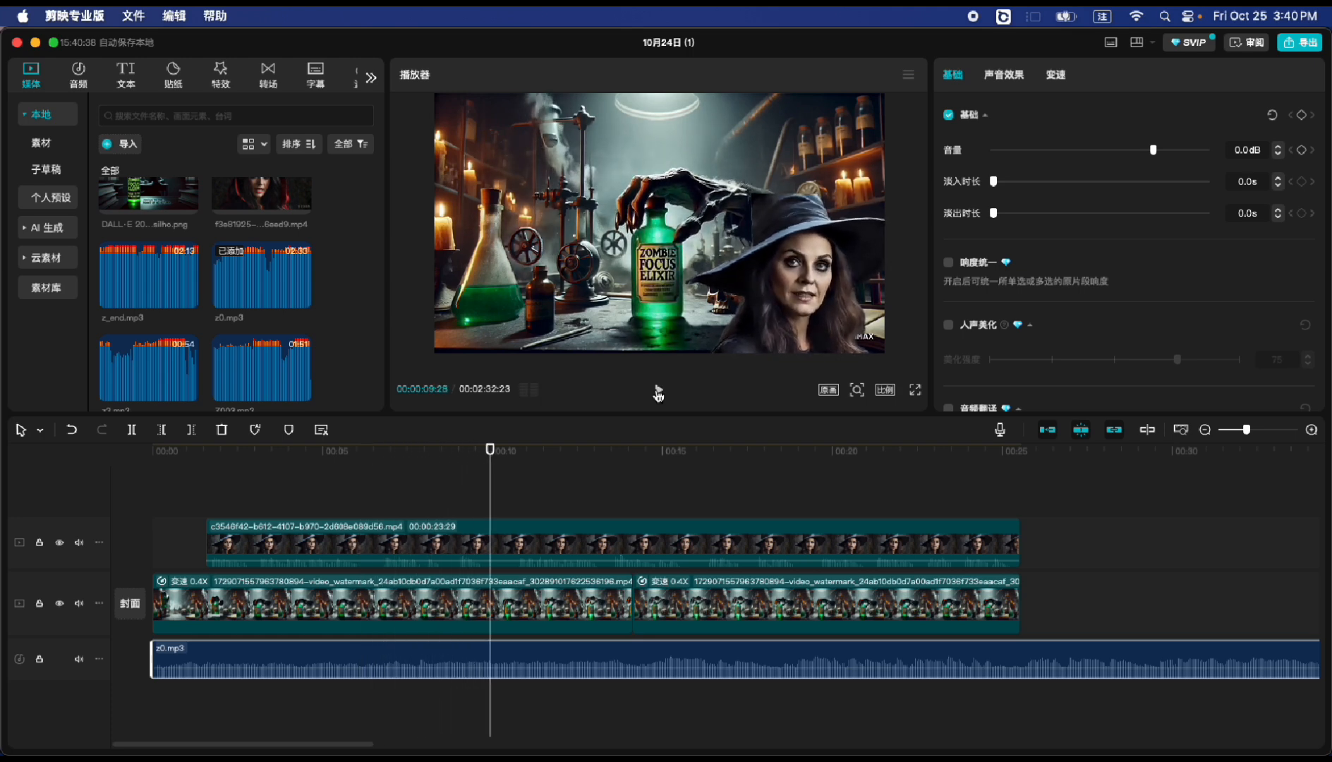
pyautogui.click(659, 392)
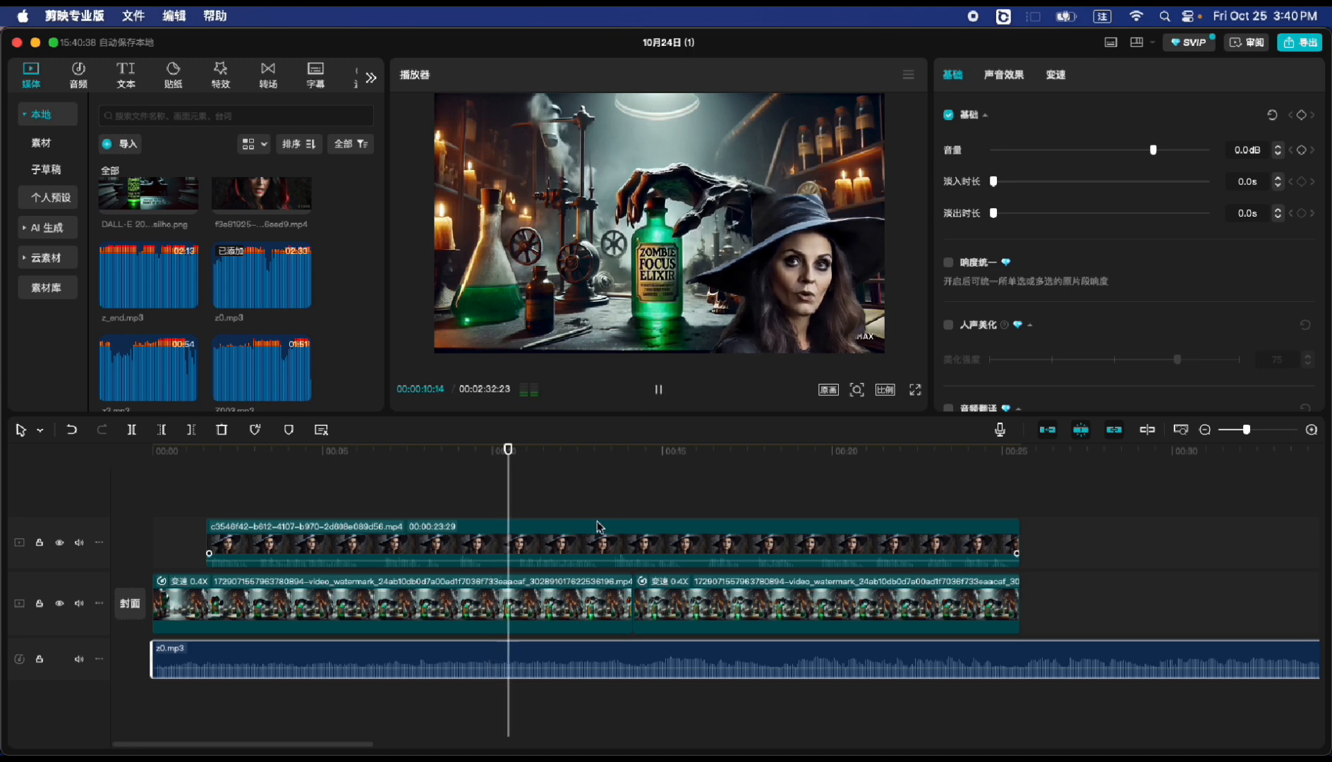
pyautogui.click(658, 393)
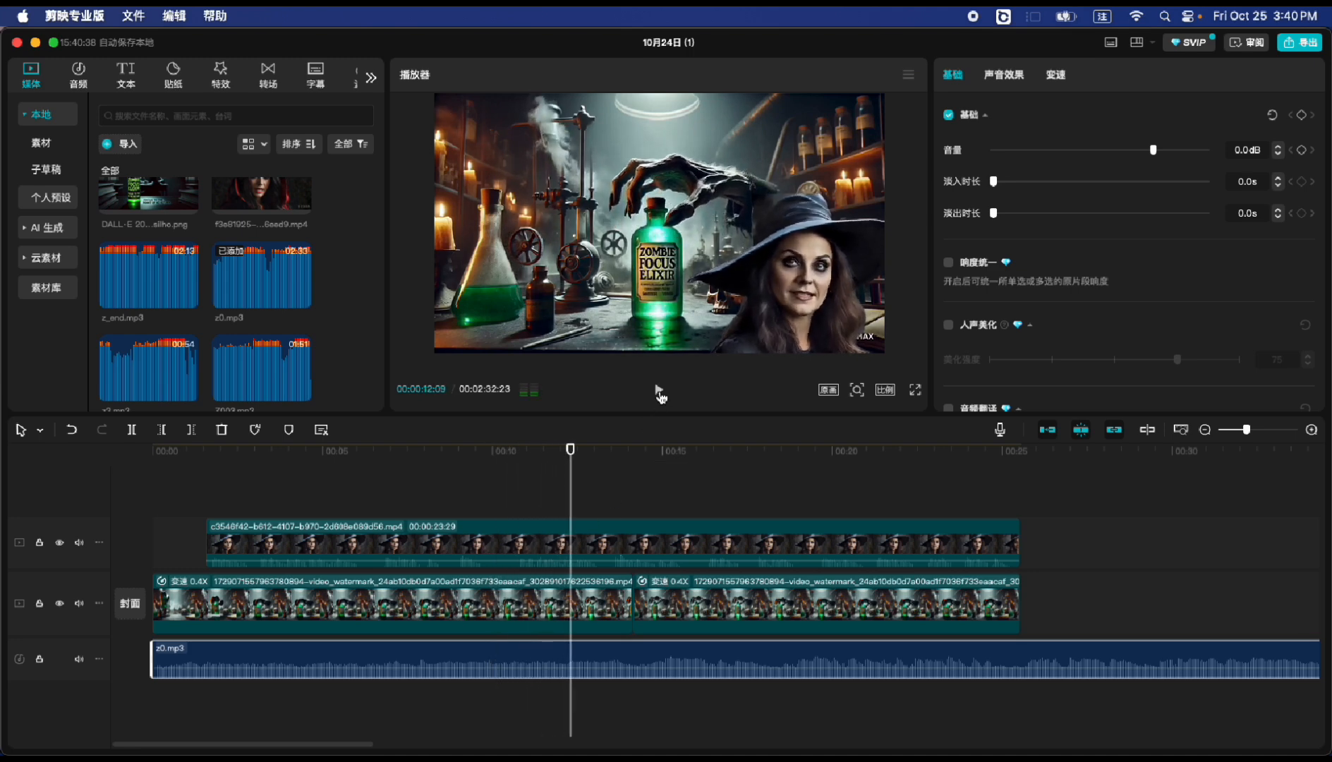